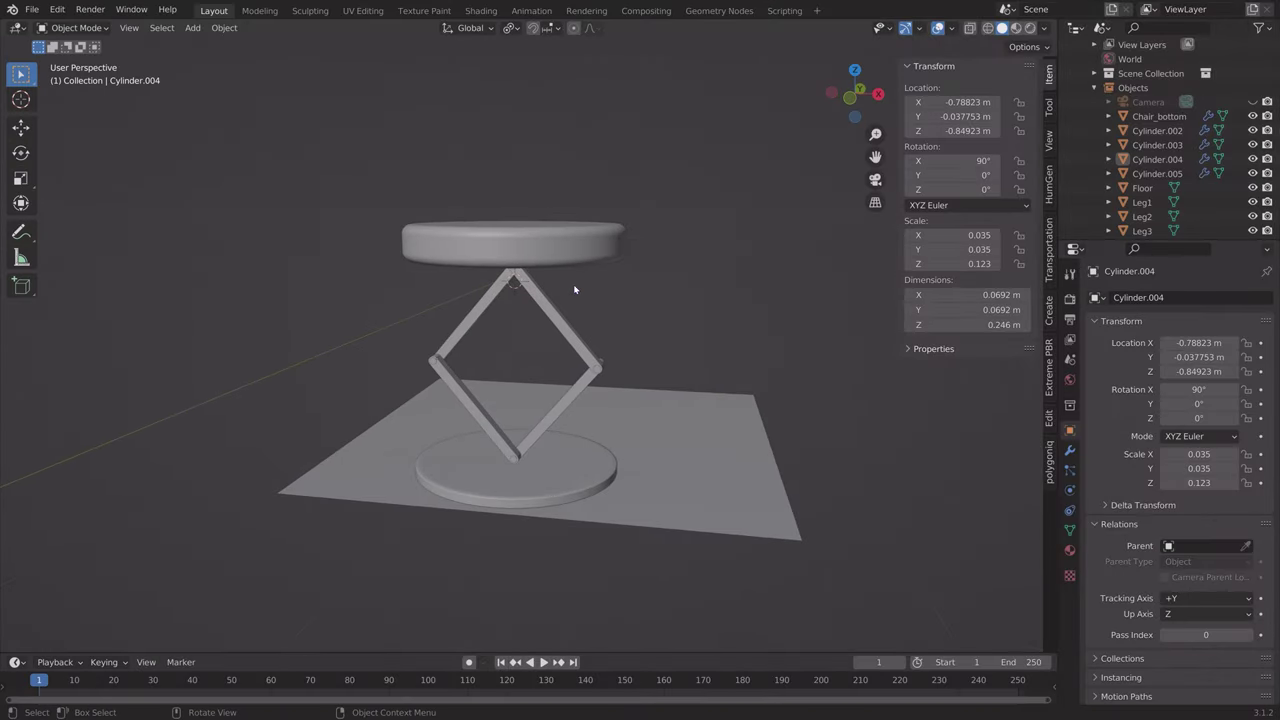
# Snap the 3D cursor to the pivot cylinder at the top joint, directly under the seat.
pyautogui.press('KP_1')
pyautogui.scroll(7, 488, 295)
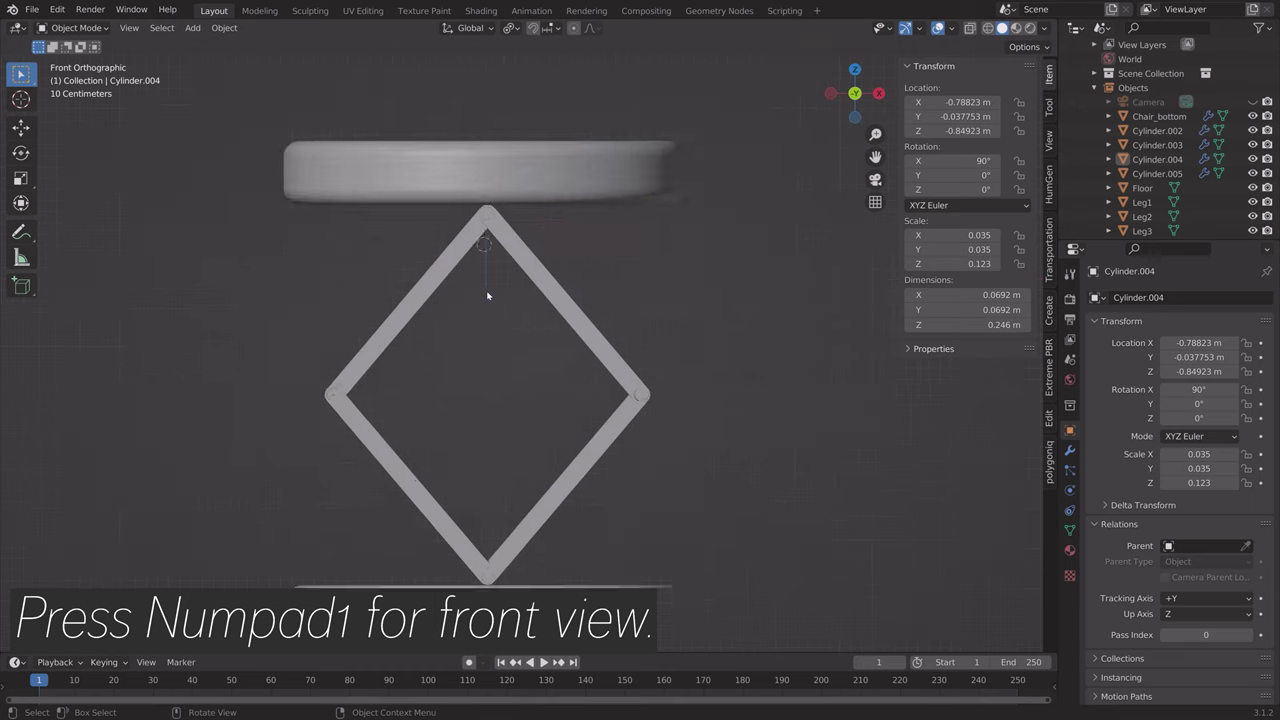
pyautogui.keyDown('shift'); pyautogui.moveTo(526, 177); pyautogui.dragTo(557, 349, button='middle'); pyautogui.keyUp('shift')
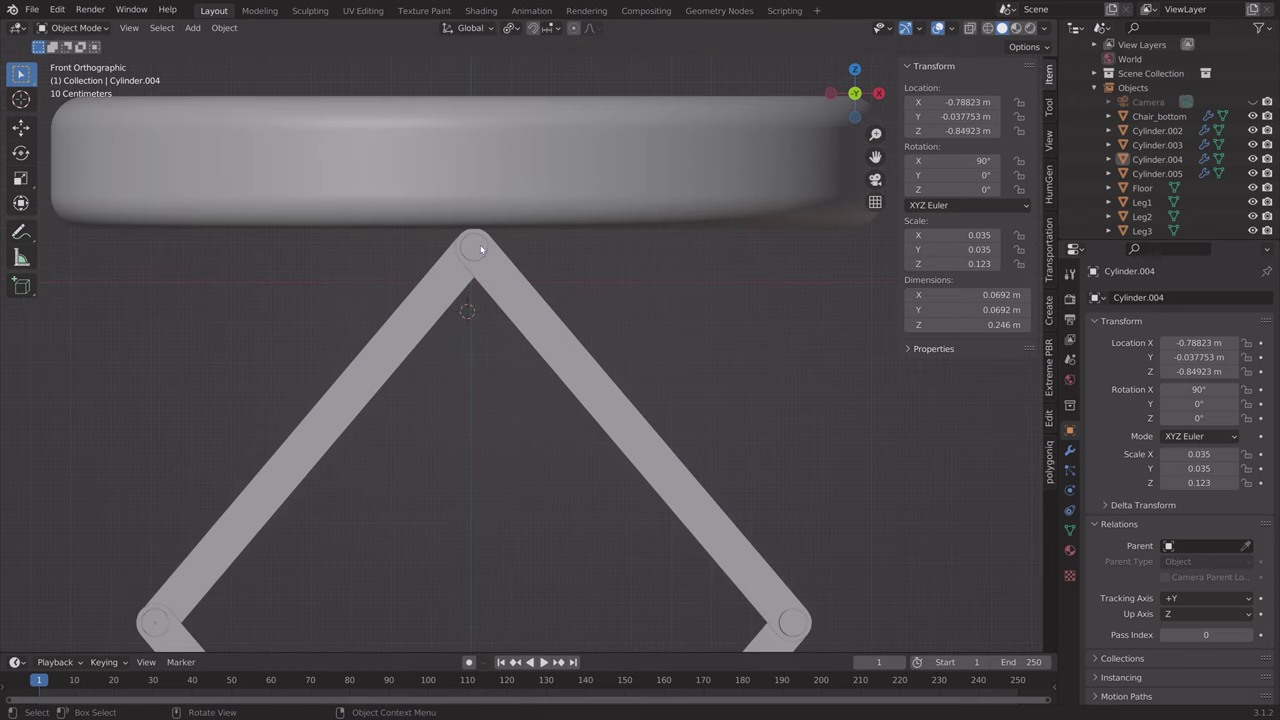
pyautogui.click(480, 244)
pyautogui.hotkey('shift', 's')
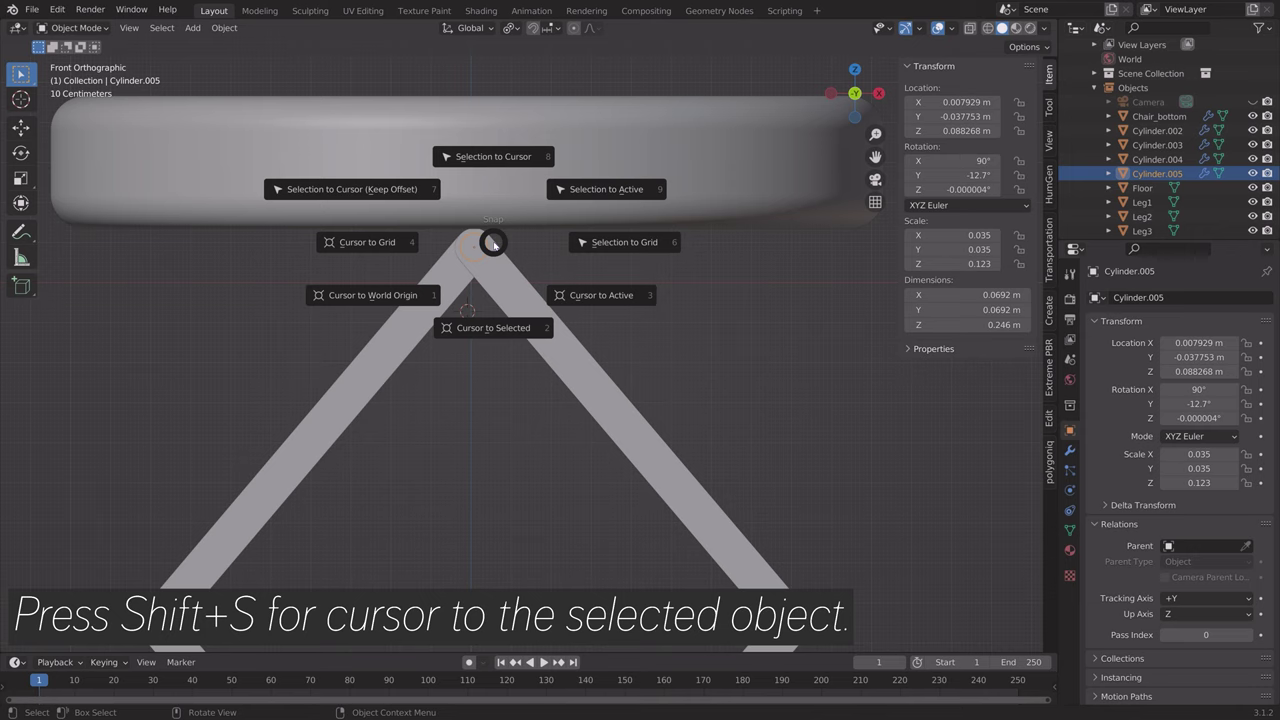
pyautogui.click(493, 328)
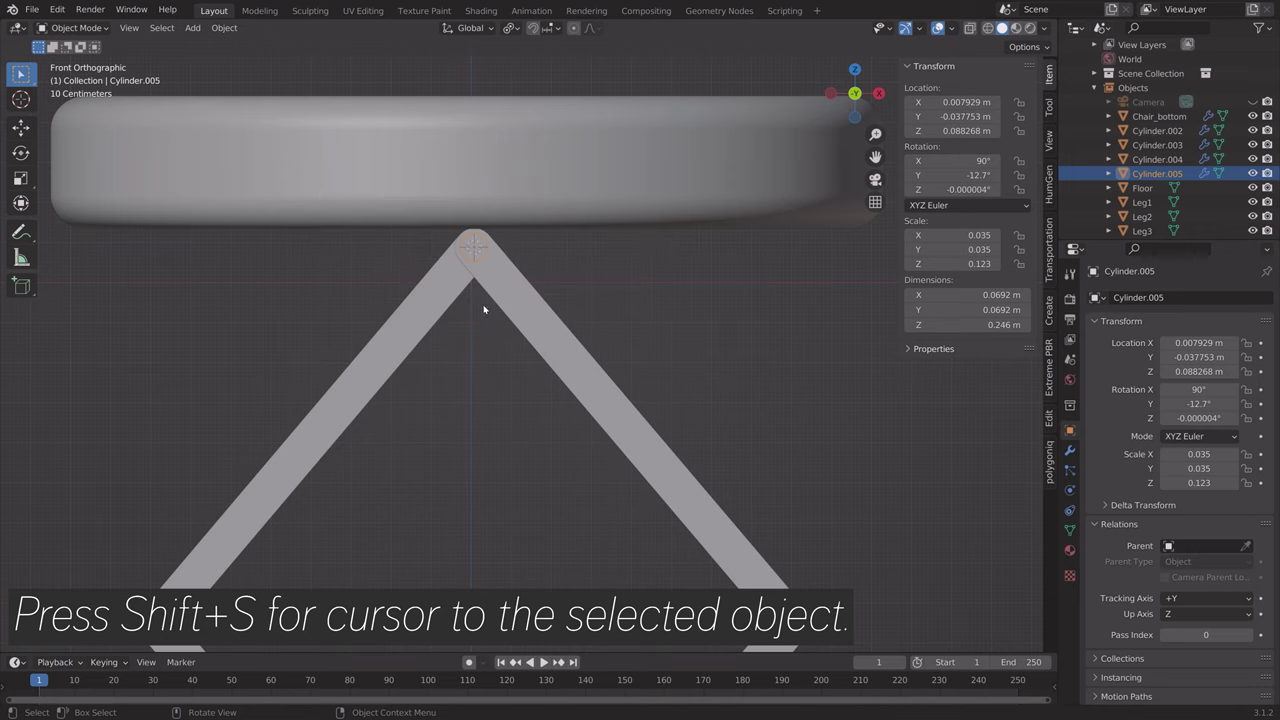
# Add an armature at the 3D cursor on the top joint.
pyautogui.hotkey('shift', 'a')
pyautogui.moveTo(484, 309)
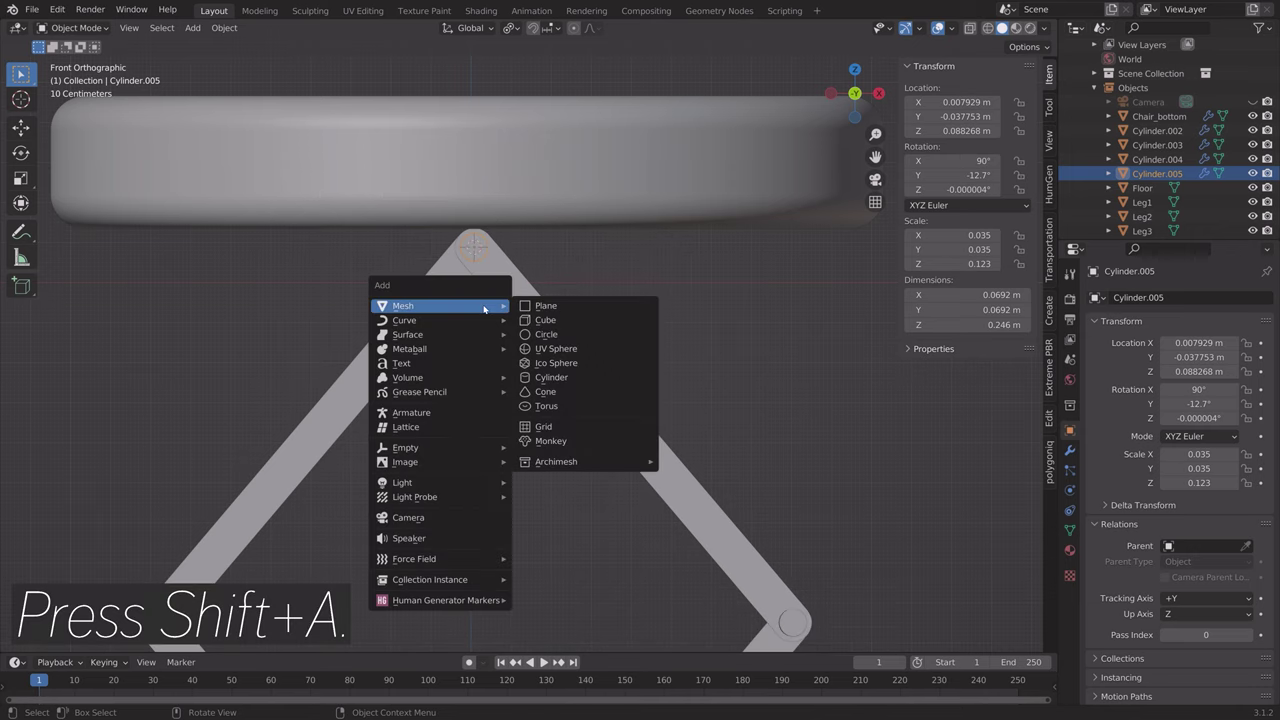
pyautogui.click(411, 412)
# In Edit Mode, move the bone's tail onto the right middle joint, at about X 0.79 m, Z -0.94 m.
pyautogui.scroll(-4, 557, 253)
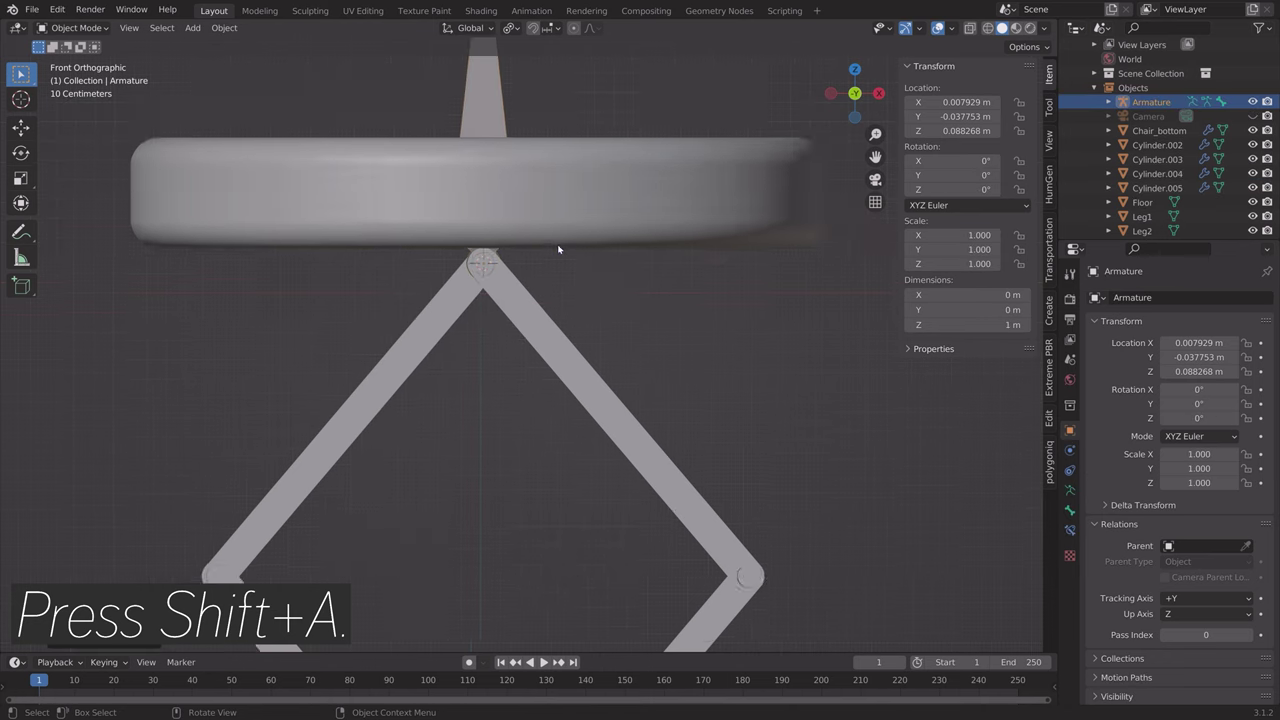
pyautogui.press('Tab')
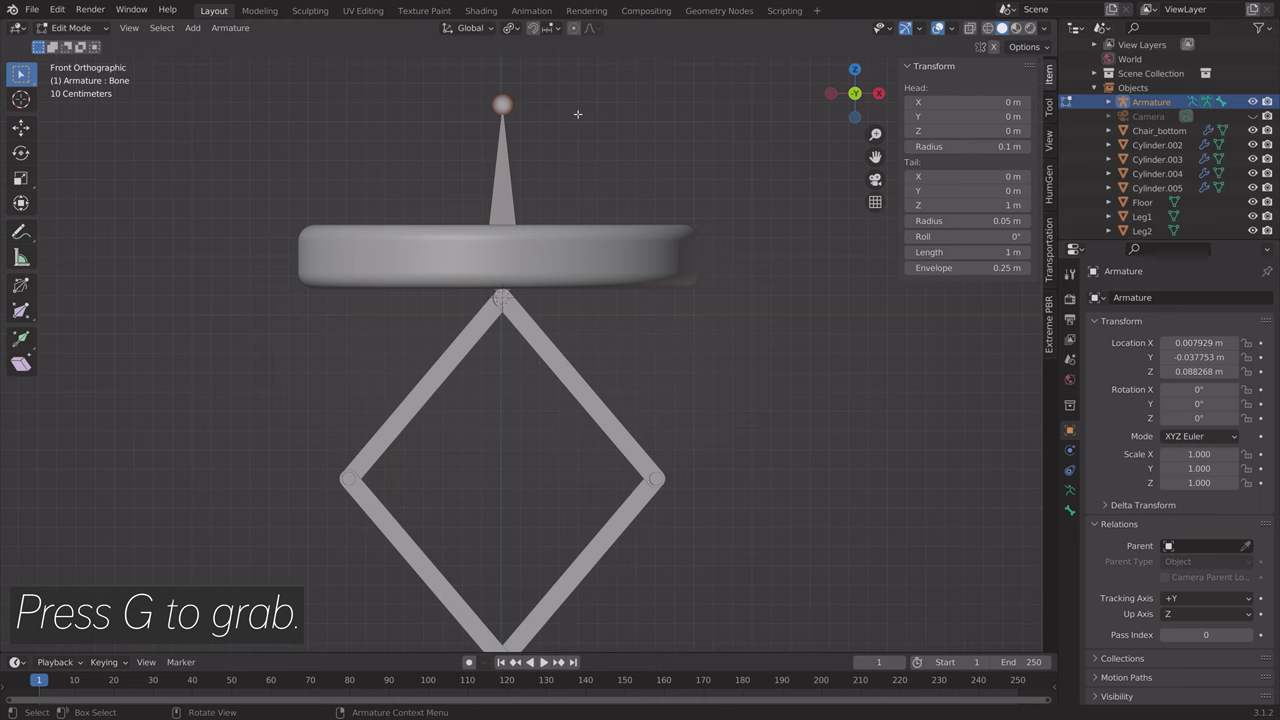
pyautogui.press('g')
pyautogui.scroll(6, 731, 487)
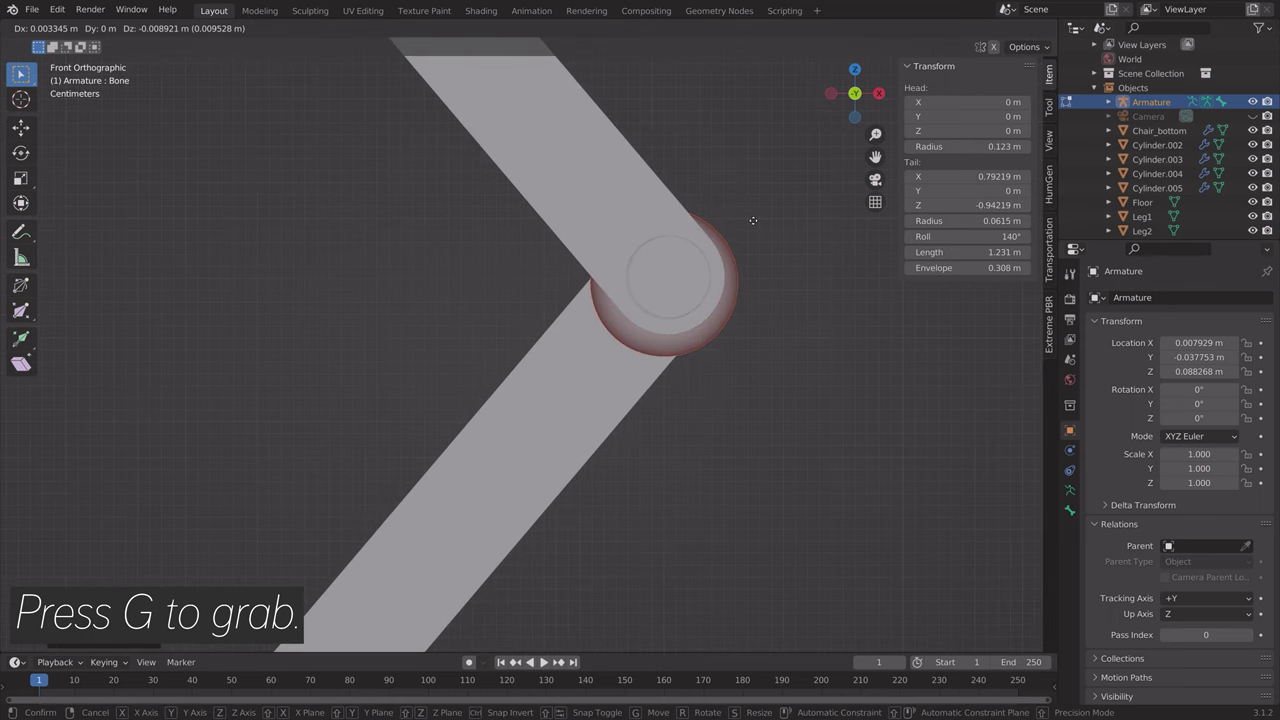
pyautogui.click(754, 219)
# Extrude a second bone from the right middle joint to the bottom joint and align its tail with the pivot centre.
pyautogui.scroll(-5, 651, 309)
pyautogui.press('e')
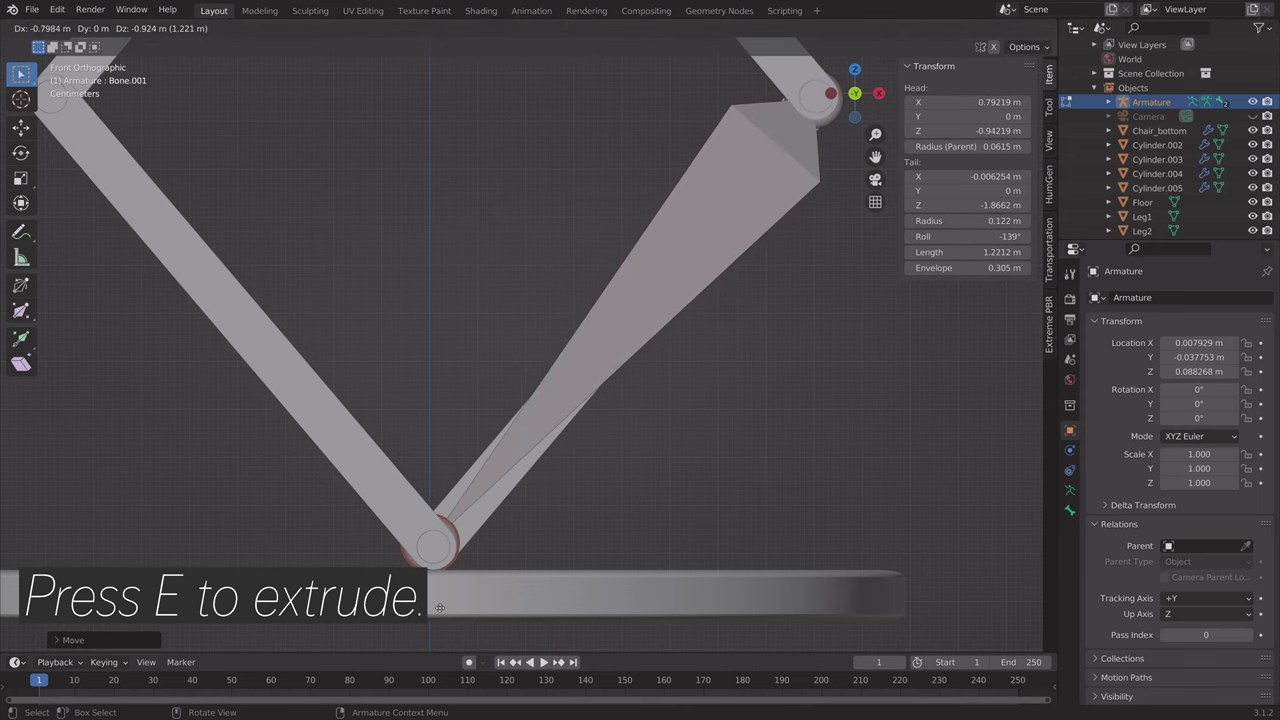
pyautogui.click(440, 620)
pyautogui.scroll(6, 440, 615)
pyautogui.keyDown('shift'); pyautogui.moveTo(499, 410); pyautogui.dragTo(623, 240, button='middle'); pyautogui.keyUp('shift')
pyautogui.press('g')
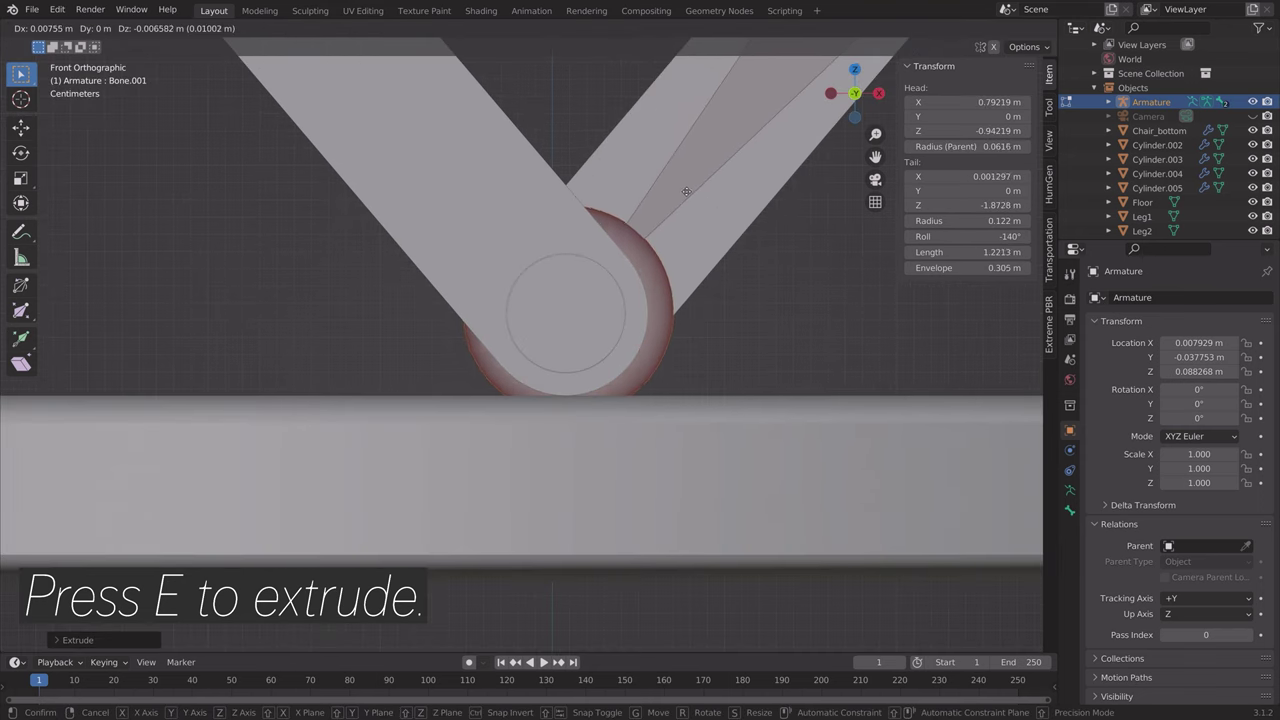
pyautogui.click(686, 196)
# Extrude a bone from the top joint to the left middle joint and centre its tail on the pivot.
pyautogui.moveTo(551, 114); pyautogui.dragTo(490, 196, button='middle')
pyautogui.click(464, 192)
pyautogui.scroll(-4, 527, 178)
pyautogui.press('KP_1')
pyautogui.keyDown('shift'); pyautogui.moveTo(589, 450); pyautogui.dragTo(622, 245, button='middle'); pyautogui.keyUp('shift')
pyautogui.press('e')
pyautogui.click(320, 602)
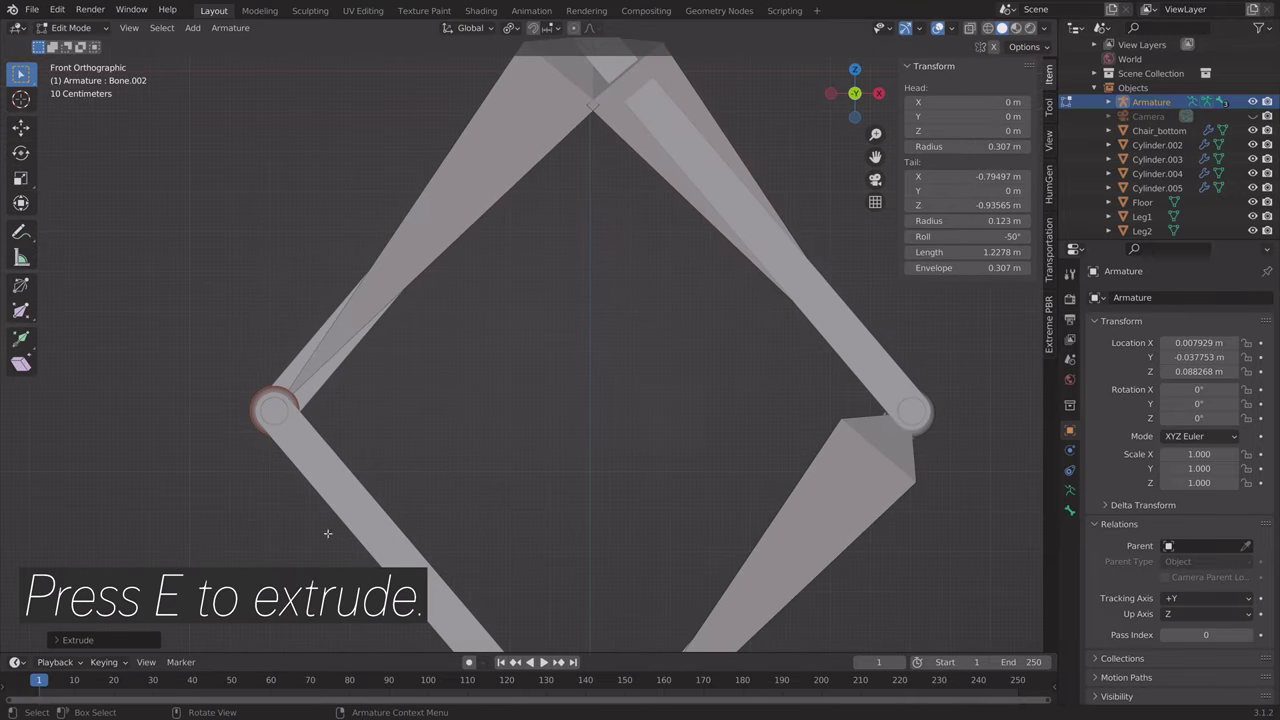
pyautogui.scroll(6, 320, 445)
pyautogui.keyDown('shift'); pyautogui.moveTo(625, 323); pyautogui.dragTo(871, 266, button='middle'); pyautogui.keyUp('shift')
pyautogui.press('g')
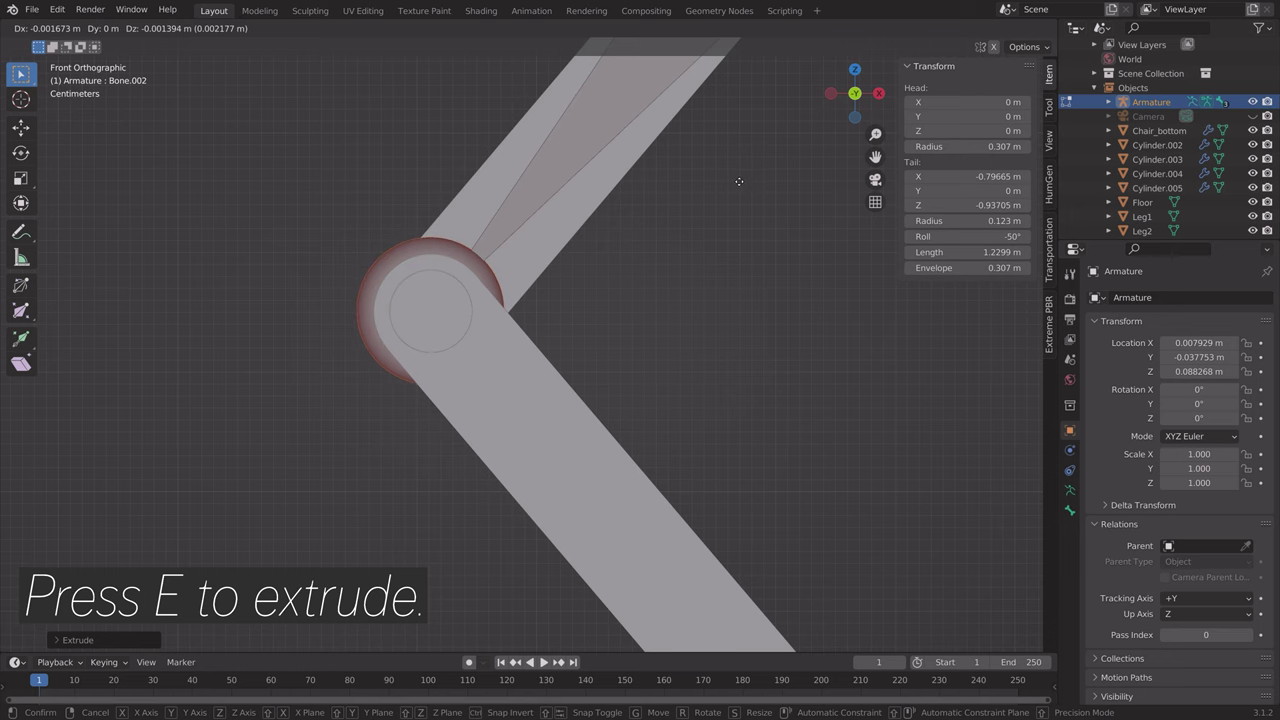
pyautogui.click(739, 183)
# Fill a bone between the left middle joint and the bottom joint to close the diamond.
pyautogui.scroll(-2, 741, 330)
pyautogui.keyDown('shift'); pyautogui.moveTo(741, 438); pyautogui.dragTo(471, 86, button='middle'); pyautogui.keyUp('shift')
pyautogui.scroll(-5, 600, 300)
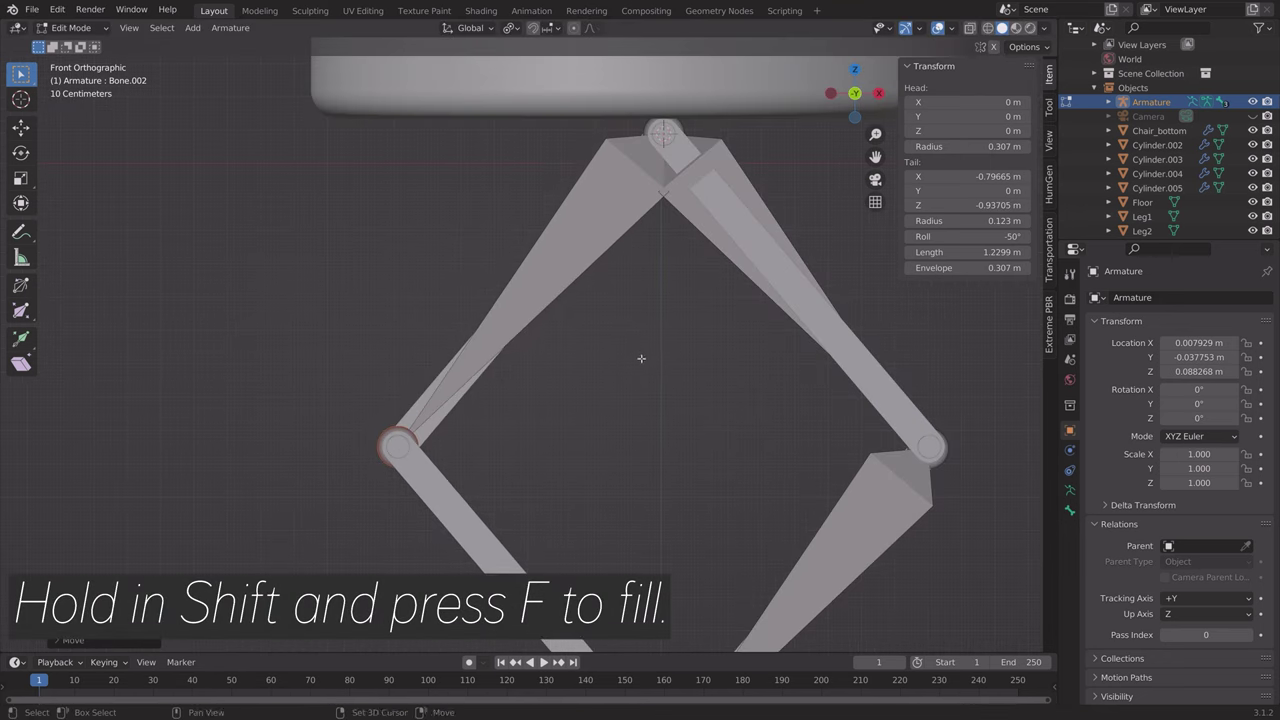
pyautogui.keyDown('shift'); pyautogui.moveTo(640, 357); pyautogui.dragTo(566, 91, button='middle'); pyautogui.keyUp('shift')
pyautogui.keyDown('shift'); pyautogui.click(608, 487); pyautogui.keyUp('shift')
pyautogui.press('f')
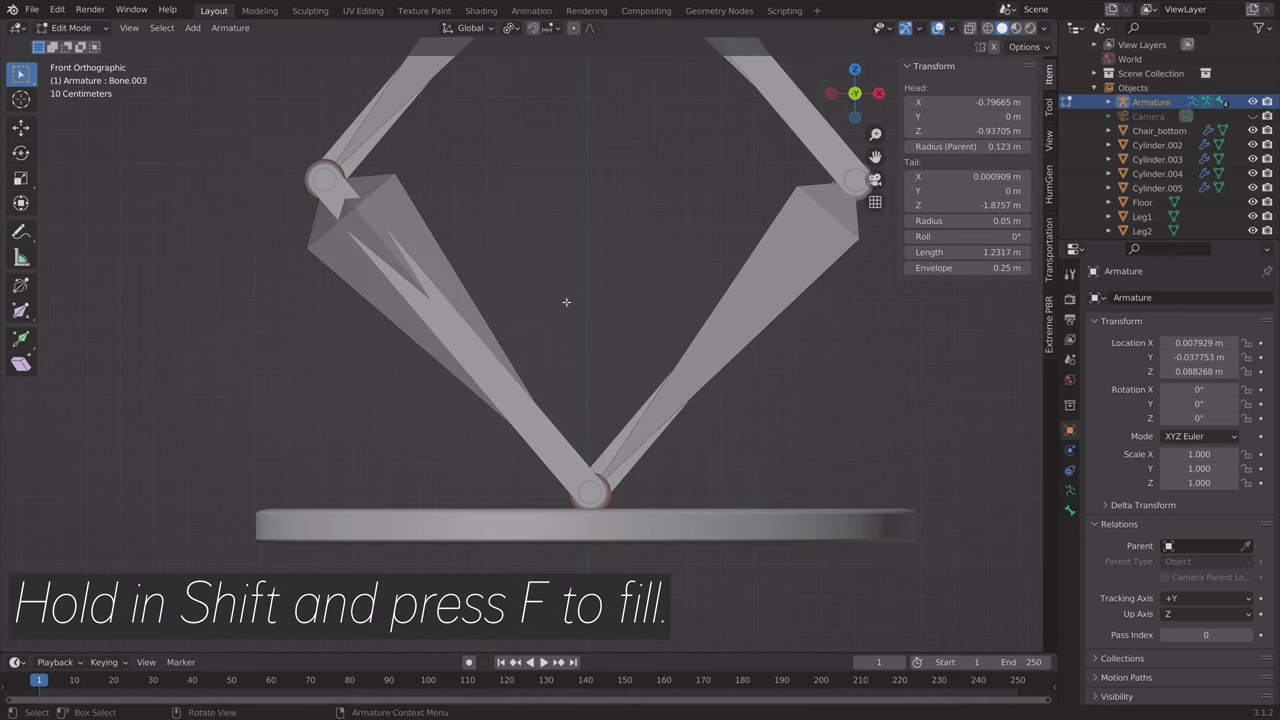
# Save the file as tut.blend.
pyautogui.scroll(-3, 570, 290)
pyautogui.moveTo(543, 233); pyautogui.dragTo(598, 260, button='middle')
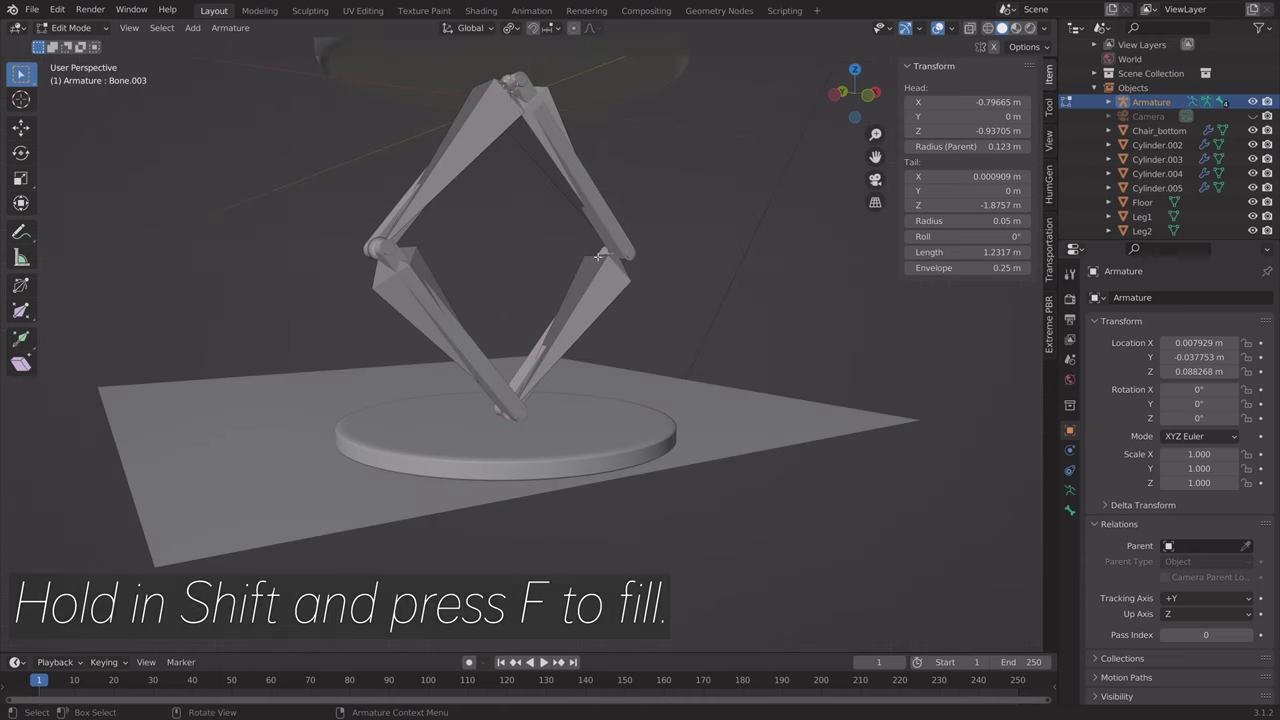
pyautogui.hotkey('ctrl', 's')
pyautogui.write('tut.blend')
pyautogui.press('Return')
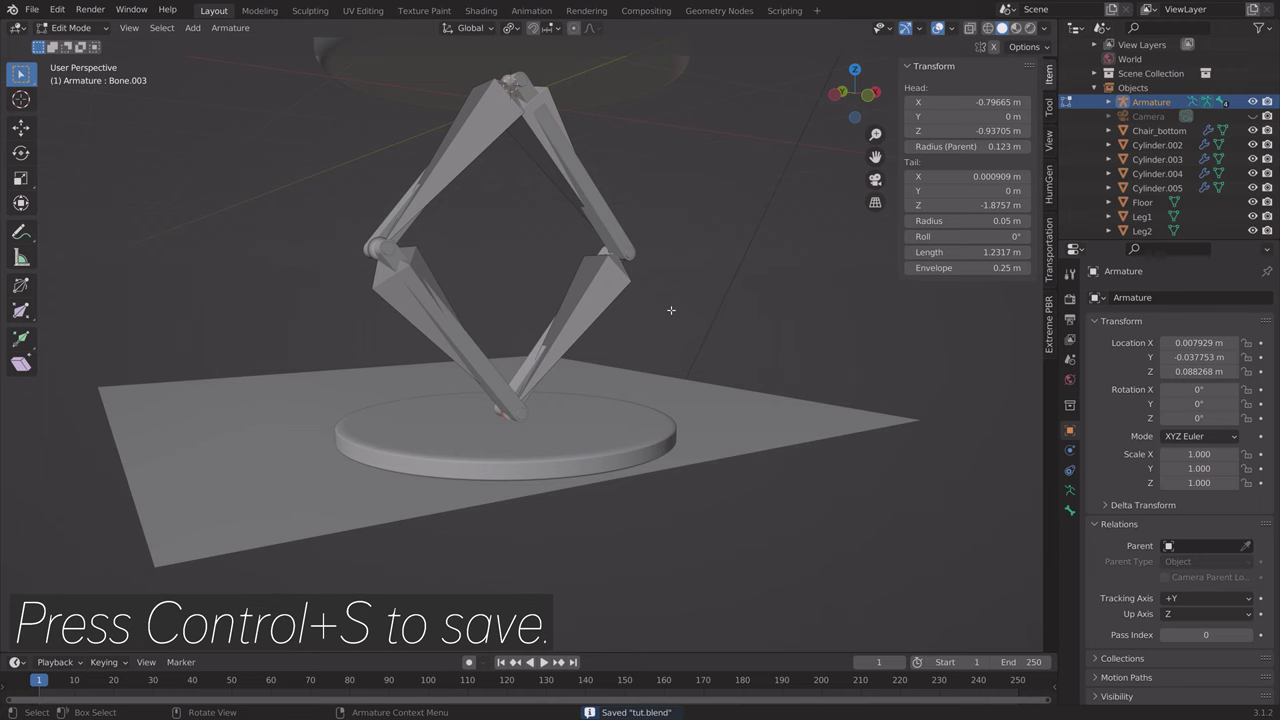
# In Object Mode, snap the 3D cursor to the pivot cylinder at the bottom joint.
pyautogui.moveTo(679, 308); pyautogui.dragTo(617, 324, button='middle')
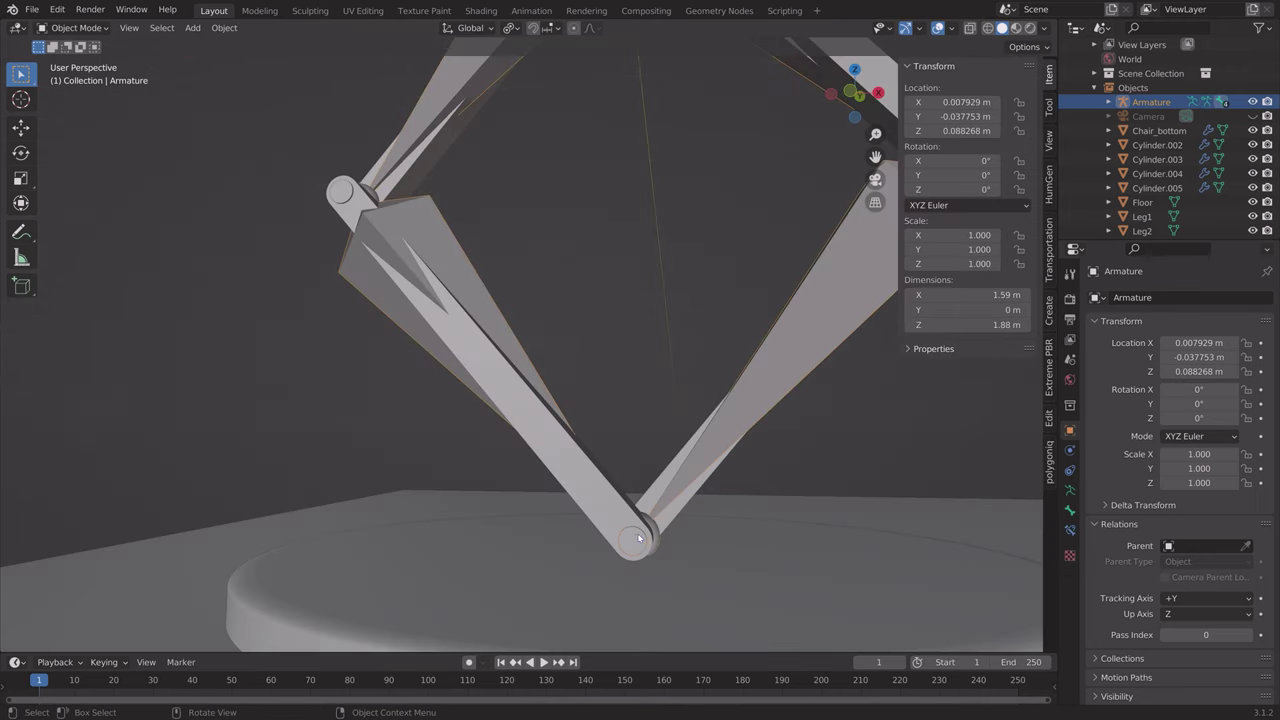
pyautogui.click(636, 536)
pyautogui.moveTo(637, 537); pyautogui.dragTo(647, 510, button='middle')
pyautogui.press('KP_1')
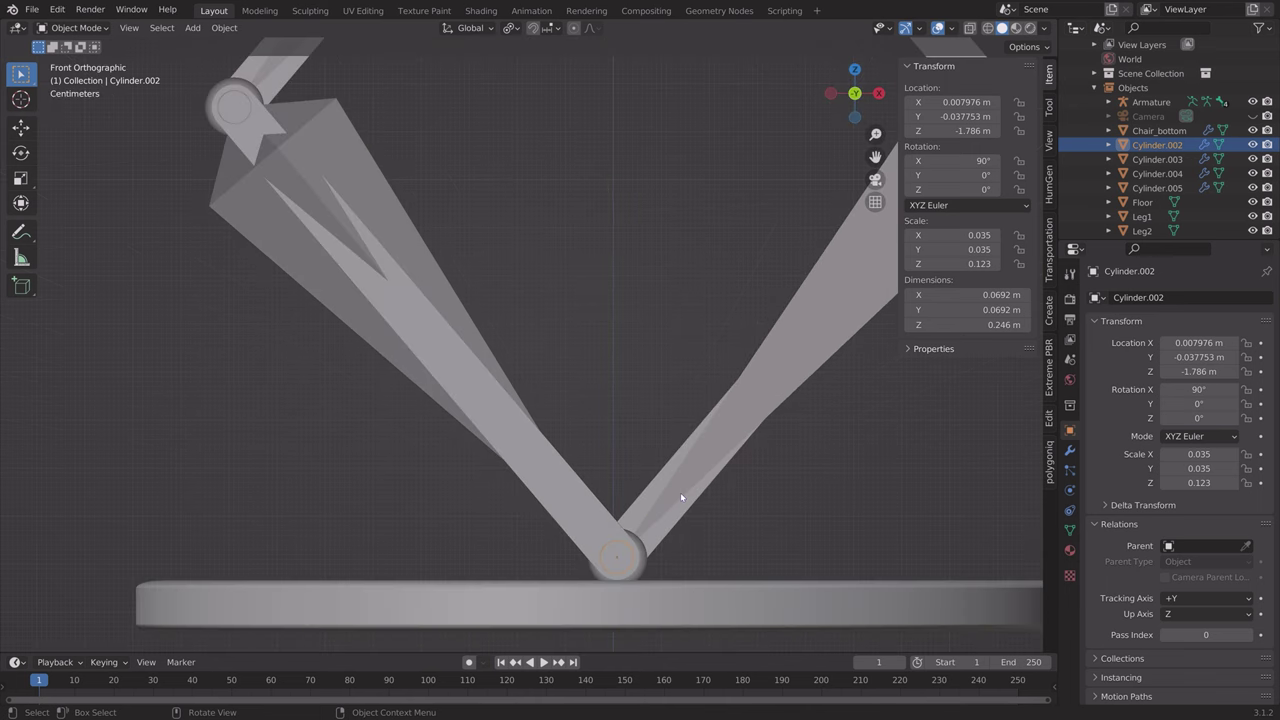
pyautogui.hotkey('shift', 's')
pyautogui.click(621, 616)
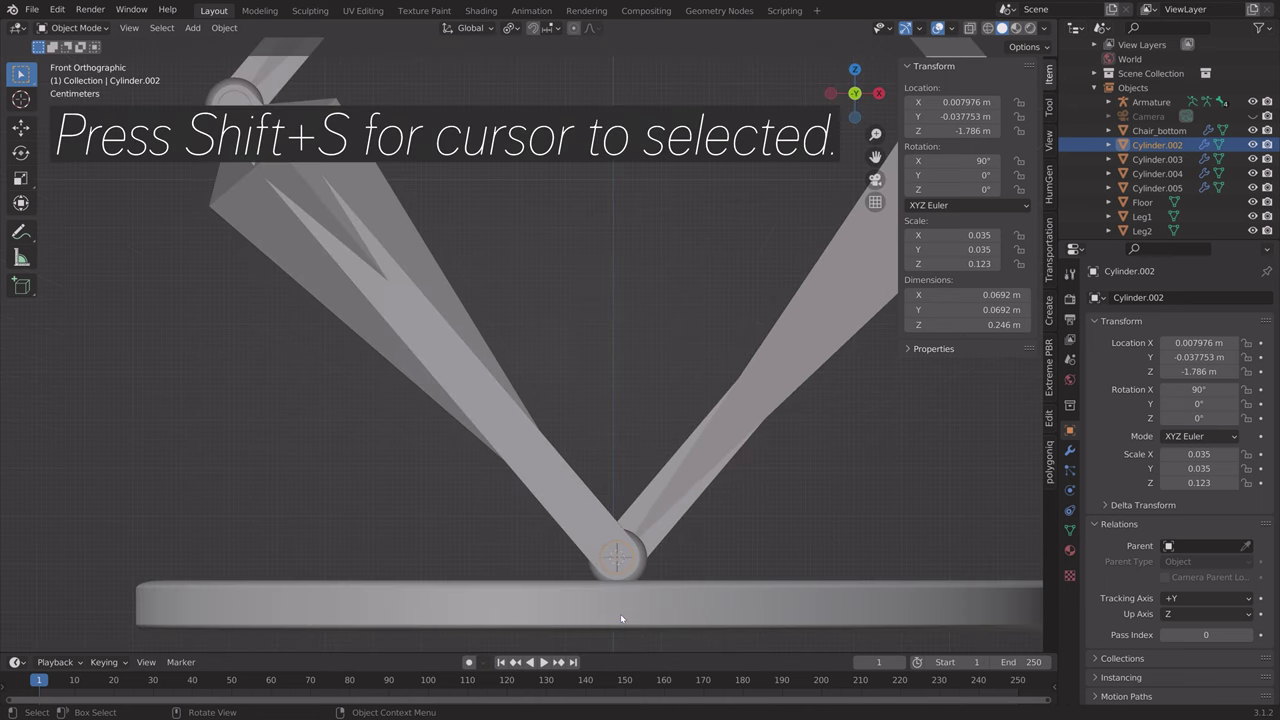
# Add a cube empty at the bottom joint and scale it down to about 0.117.
pyautogui.hotkey('shift', 'a')
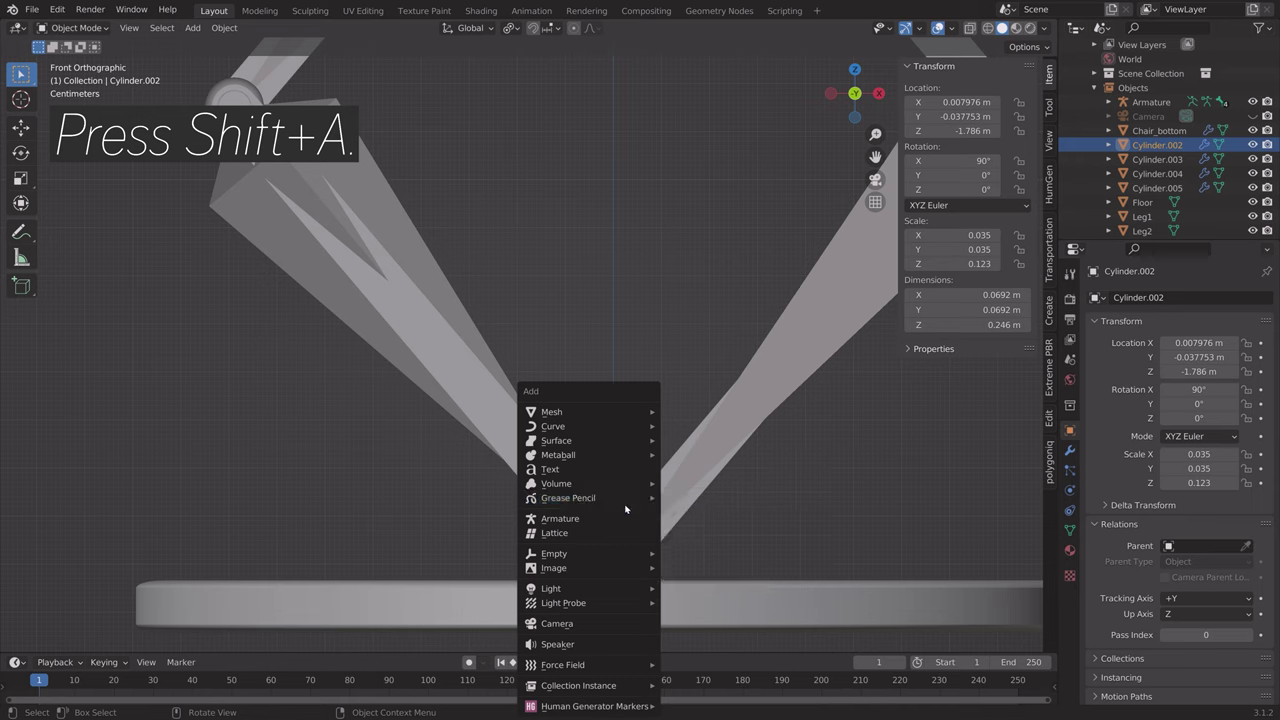
pyautogui.moveTo(610, 553)
pyautogui.click(710, 611)
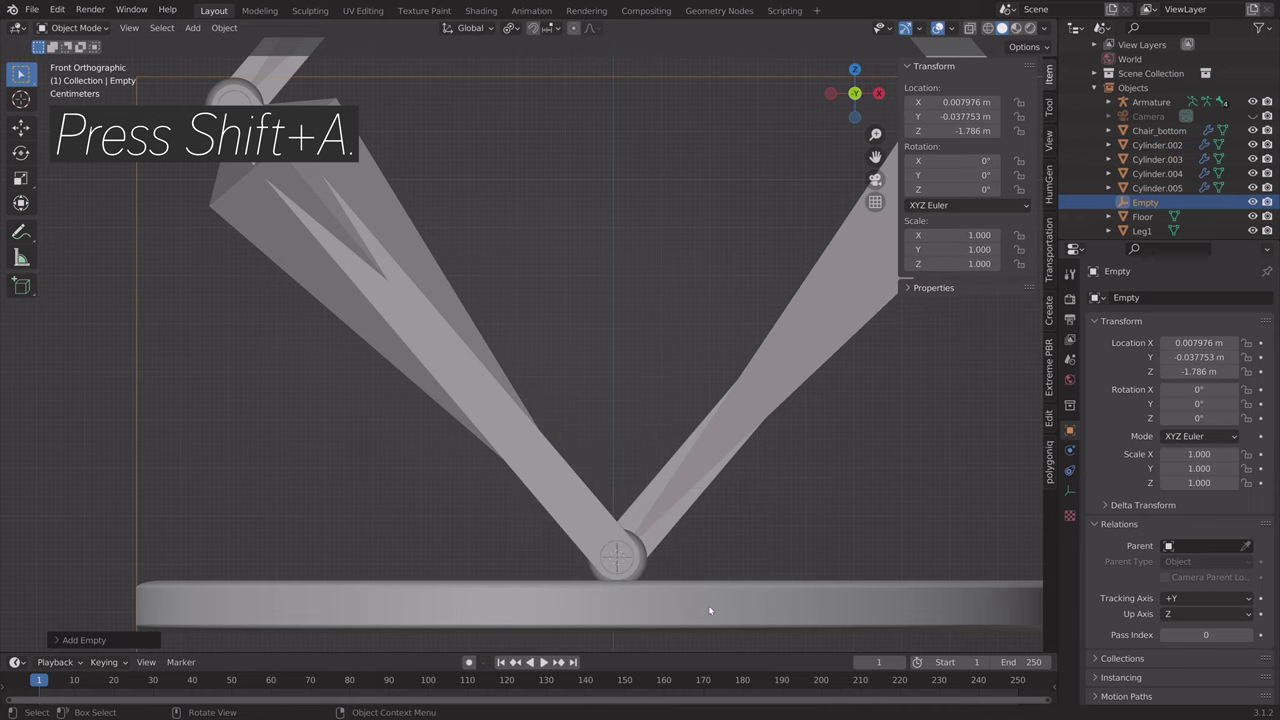
pyautogui.press('s')
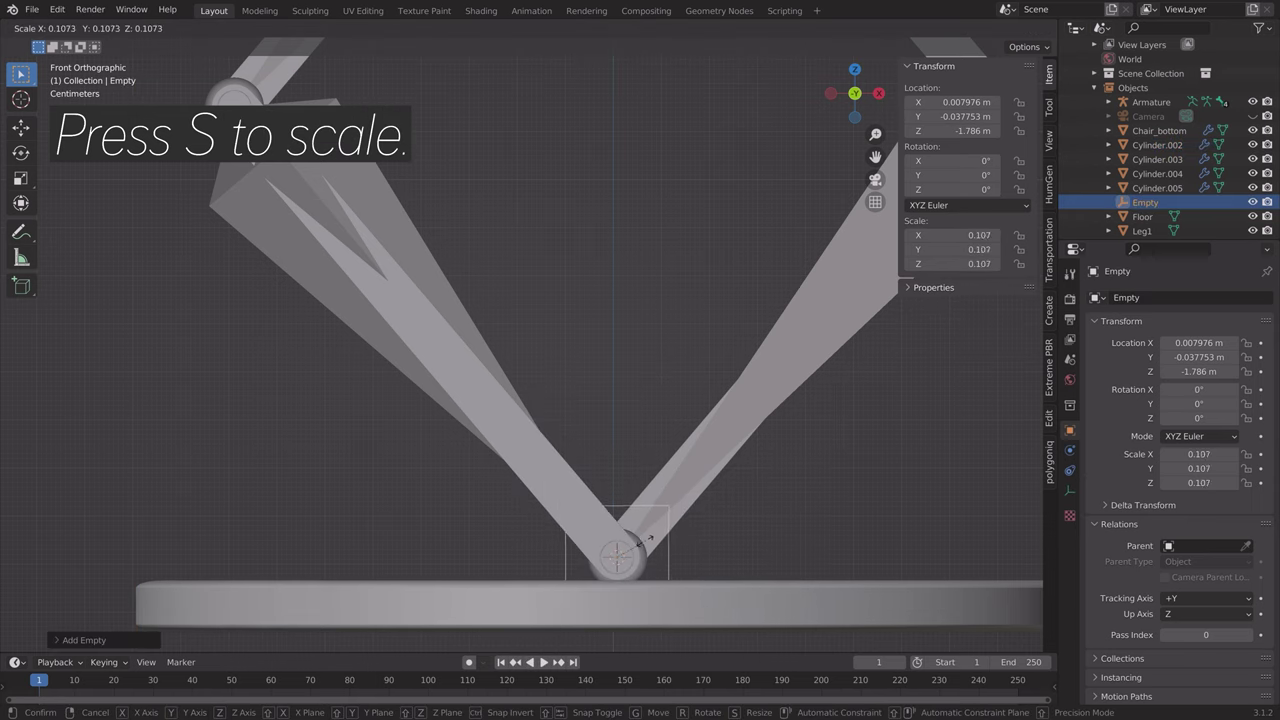
pyautogui.click(650, 542)
pyautogui.moveTo(650, 545)
pyautogui.mouseDown(button='middle')
pyautogui.moveTo(694, 523)
pyautogui.moveTo(645, 552)
pyautogui.mouseUp(button='middle')
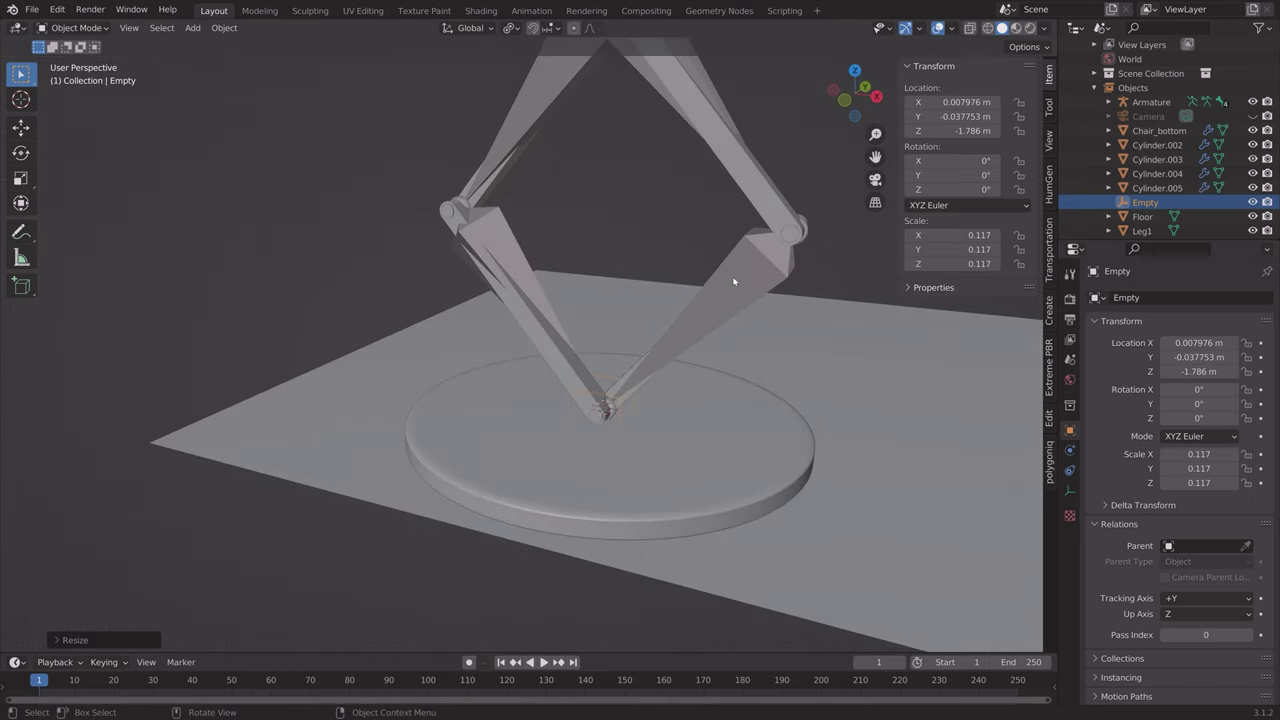
# Duplicate the empty along Z up to the top joint, at a Z location of about 0.103 m.
pyautogui.moveTo(649, 340); pyautogui.dragTo(687, 313, button='middle')
pyautogui.press('KP_1')
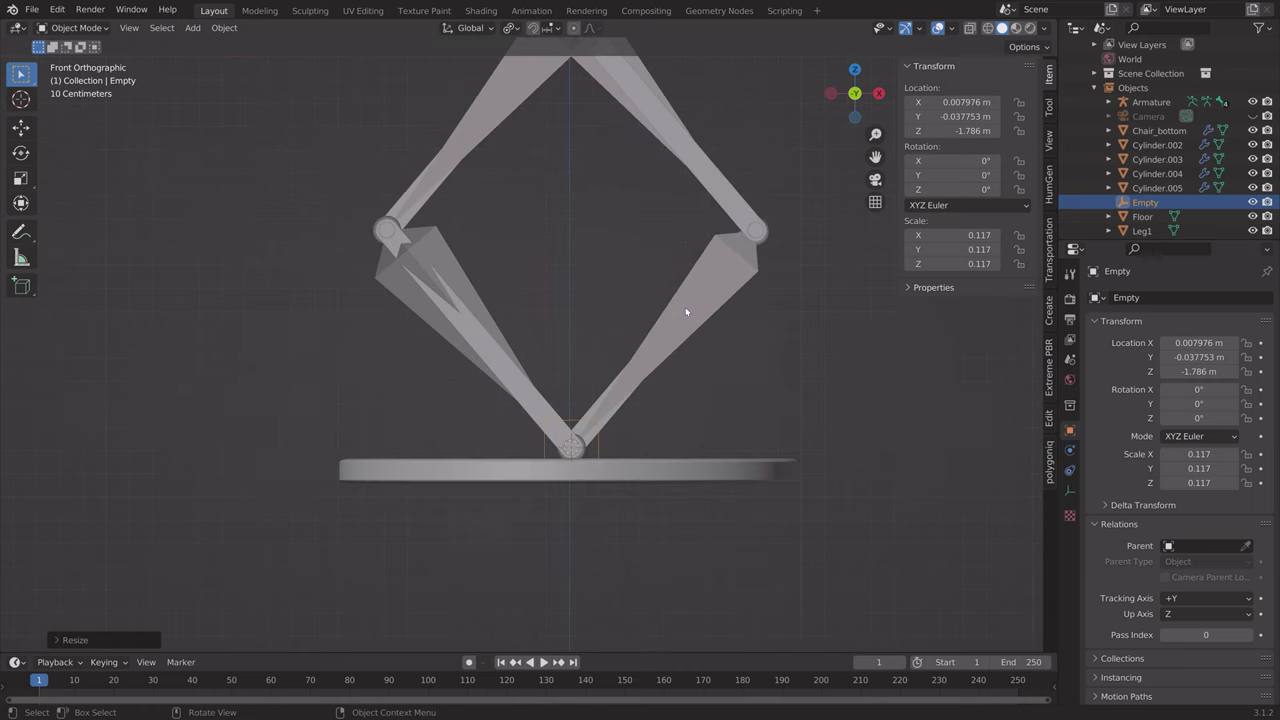
pyautogui.keyDown('shift'); pyautogui.moveTo(709, 223); pyautogui.dragTo(705, 399, button='middle'); pyautogui.keyUp('shift')
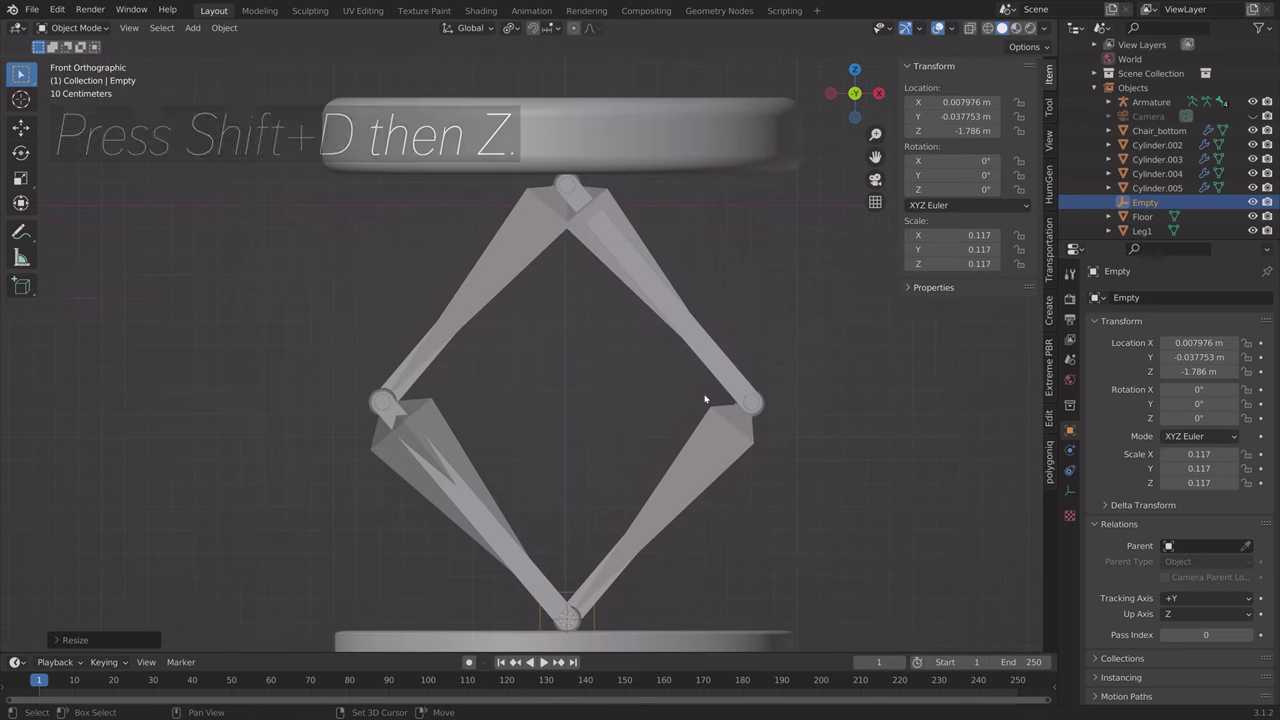
pyautogui.hotkey('shift', 'd')
pyautogui.press('z')
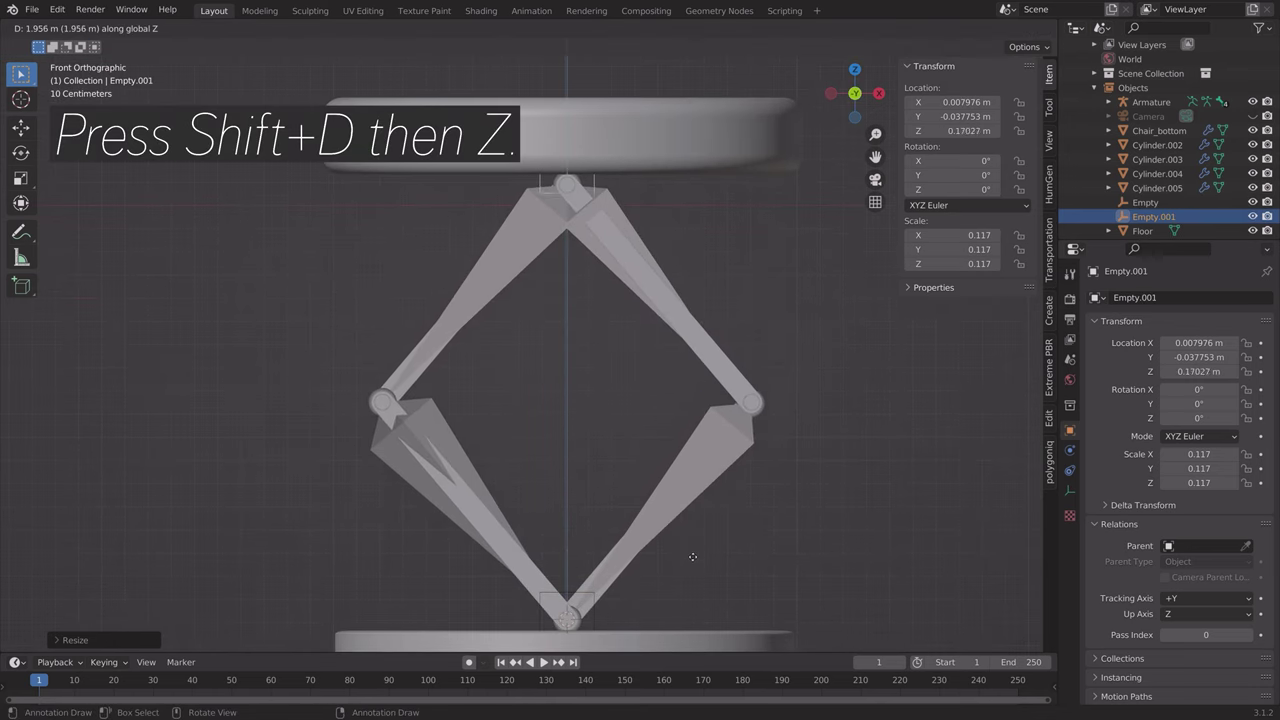
pyautogui.click(694, 569)
# Move the duplicated empty along Z to about 0.092 m to centre it on the top pivot.
pyautogui.scroll(5, 636, 280)
pyautogui.keyDown('shift'); pyautogui.moveTo(652, 222); pyautogui.dragTo(594, 579, button='middle'); pyautogui.keyUp('shift')
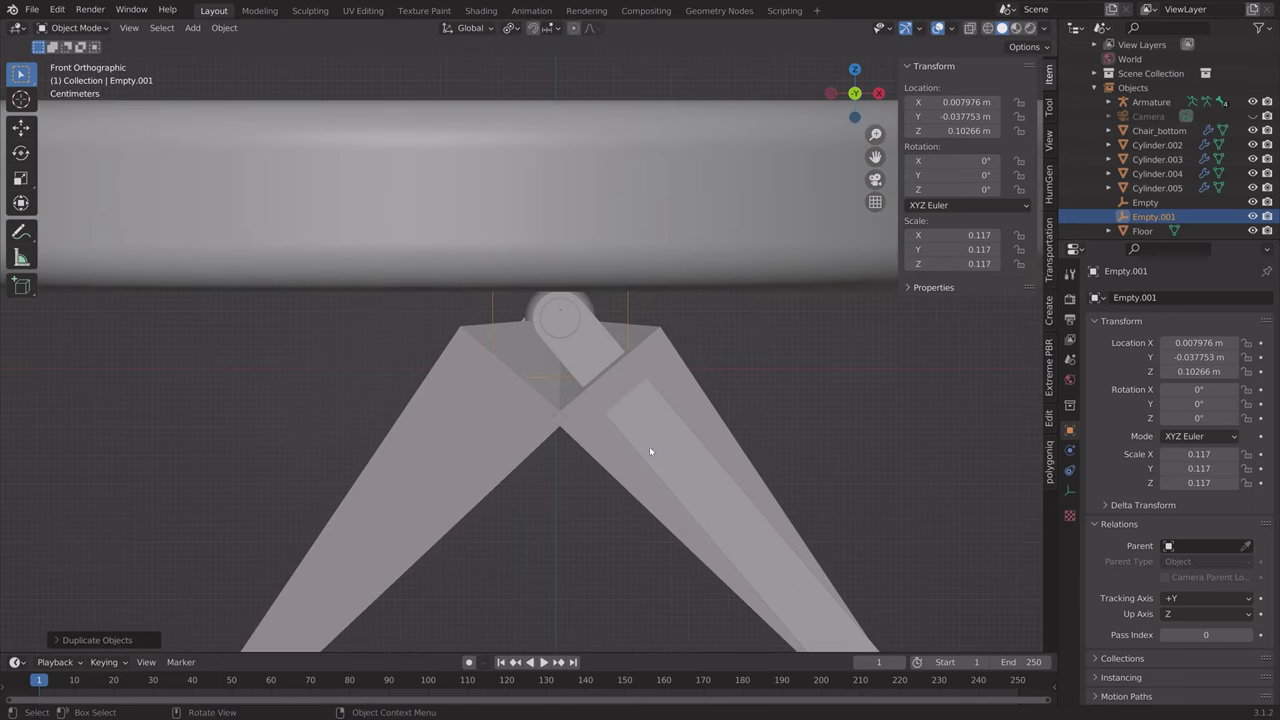
pyautogui.press('g')
pyautogui.press('z')
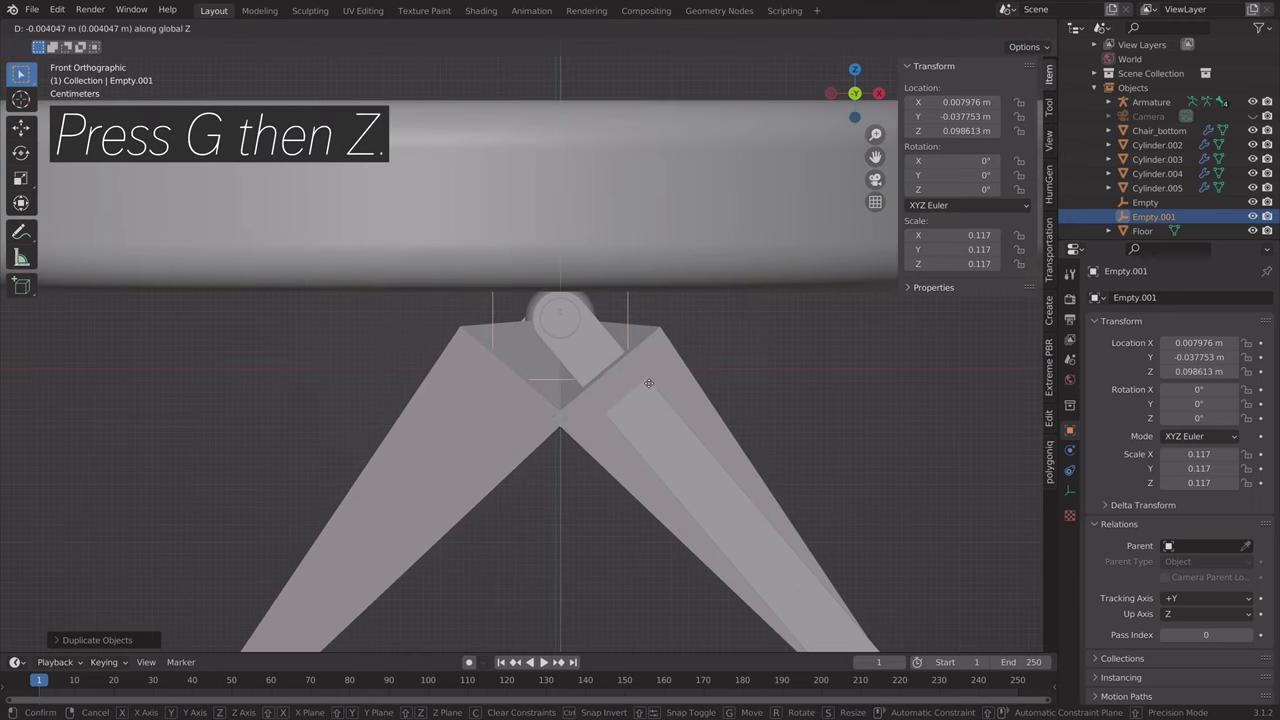
pyautogui.click(650, 385)
# Duplicate the top-joint empty along Z up to the seat, at a Z location of about 0.309 m.
pyautogui.scroll(-6, 647, 400)
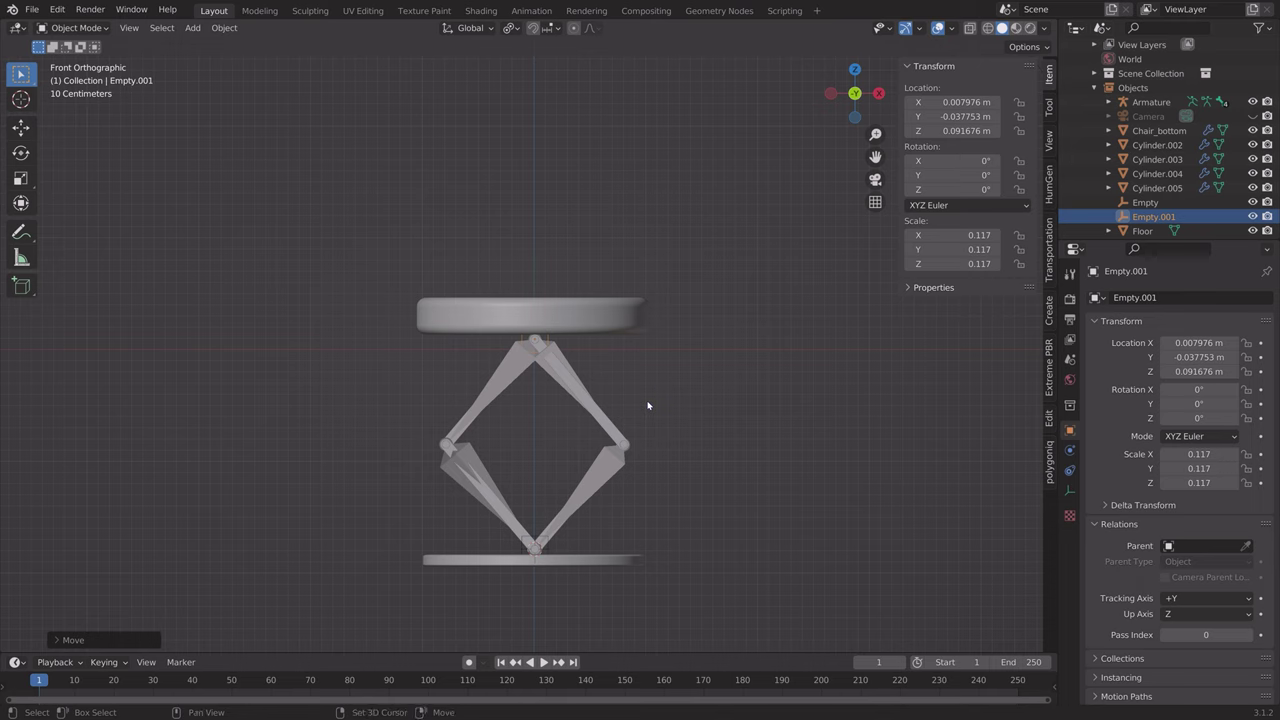
pyautogui.hotkey('shift', 'd')
pyautogui.press('z')
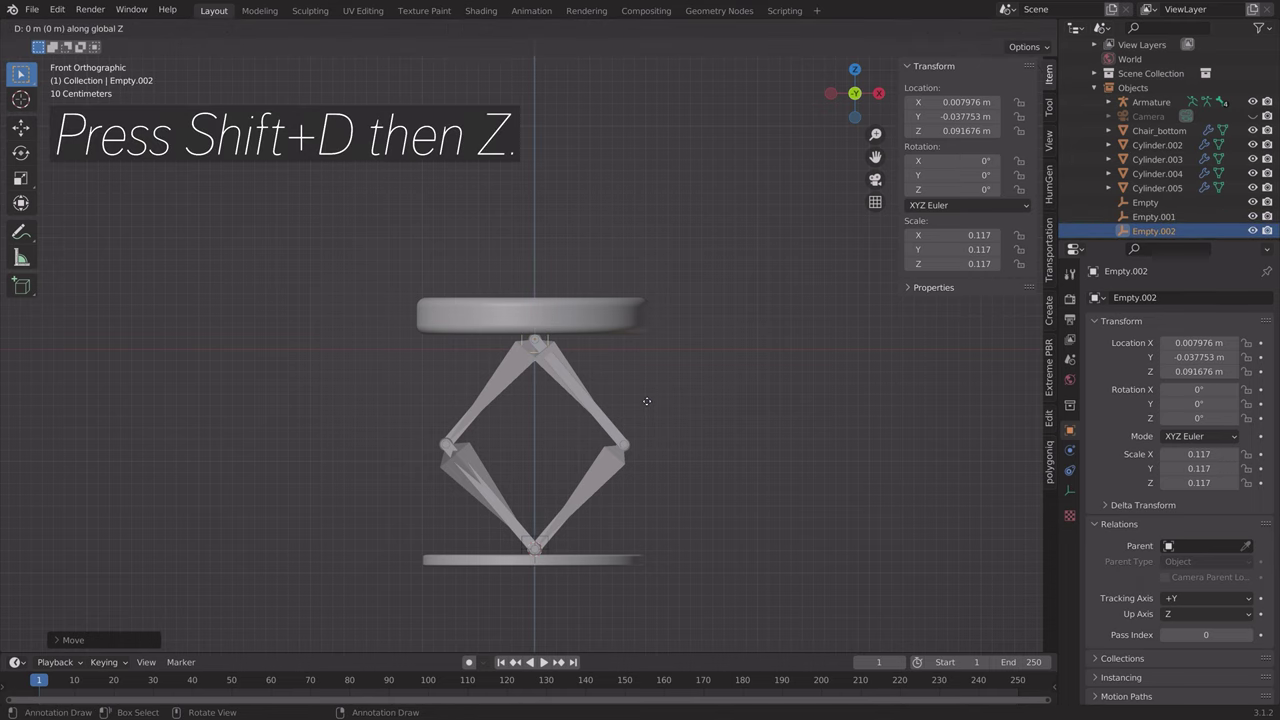
pyautogui.click(651, 380)
# Scale the seat empty to about 1.125 in X and Y and 0.185 in Z so it encloses the seat.
pyautogui.press('s')
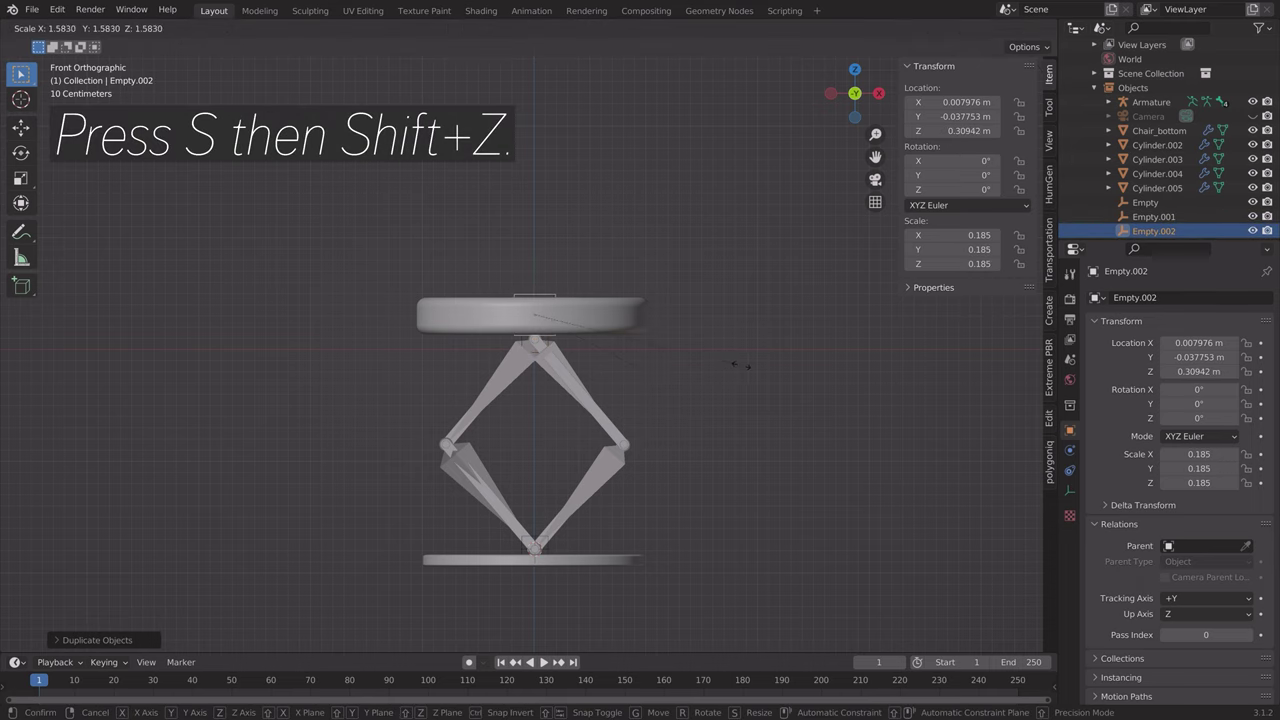
pyautogui.hotkey('shift', 'z')
pyautogui.click(700, 391)
pyautogui.moveTo(700, 391); pyautogui.dragTo(575, 411, button='middle')
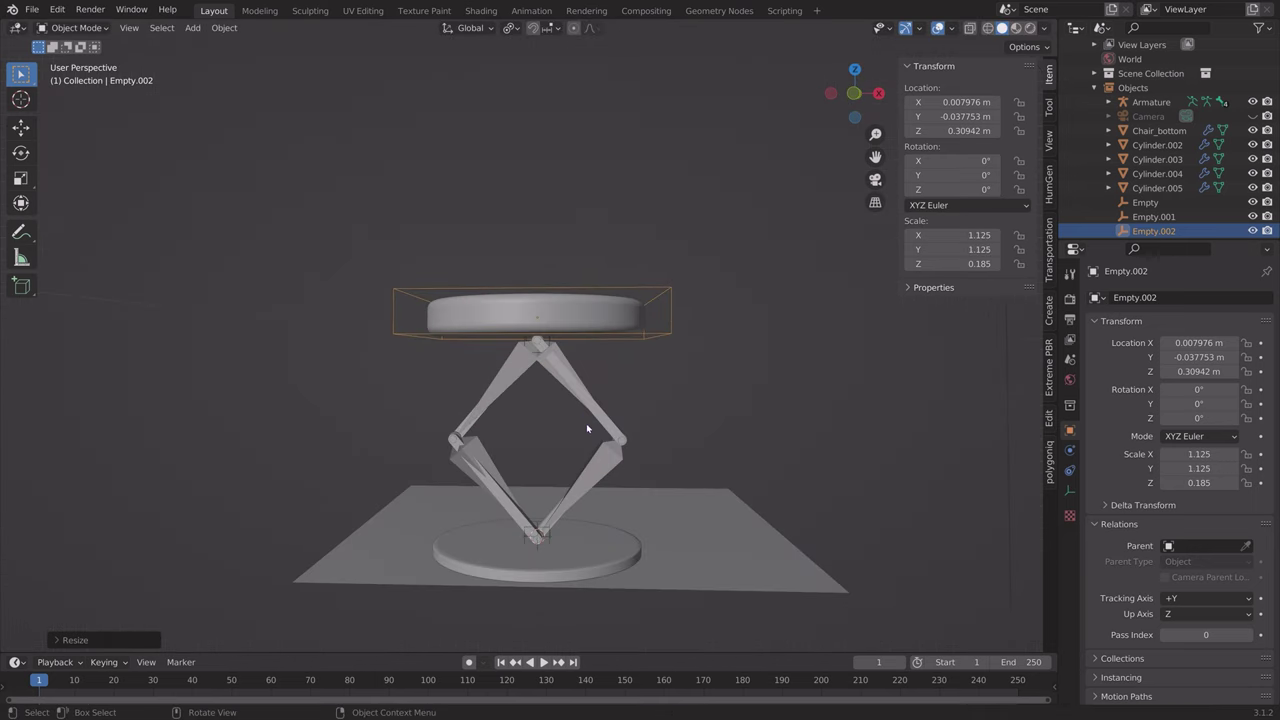
# Select the armature and save an incremented copy of tut.blend.
pyautogui.press('KP_1')
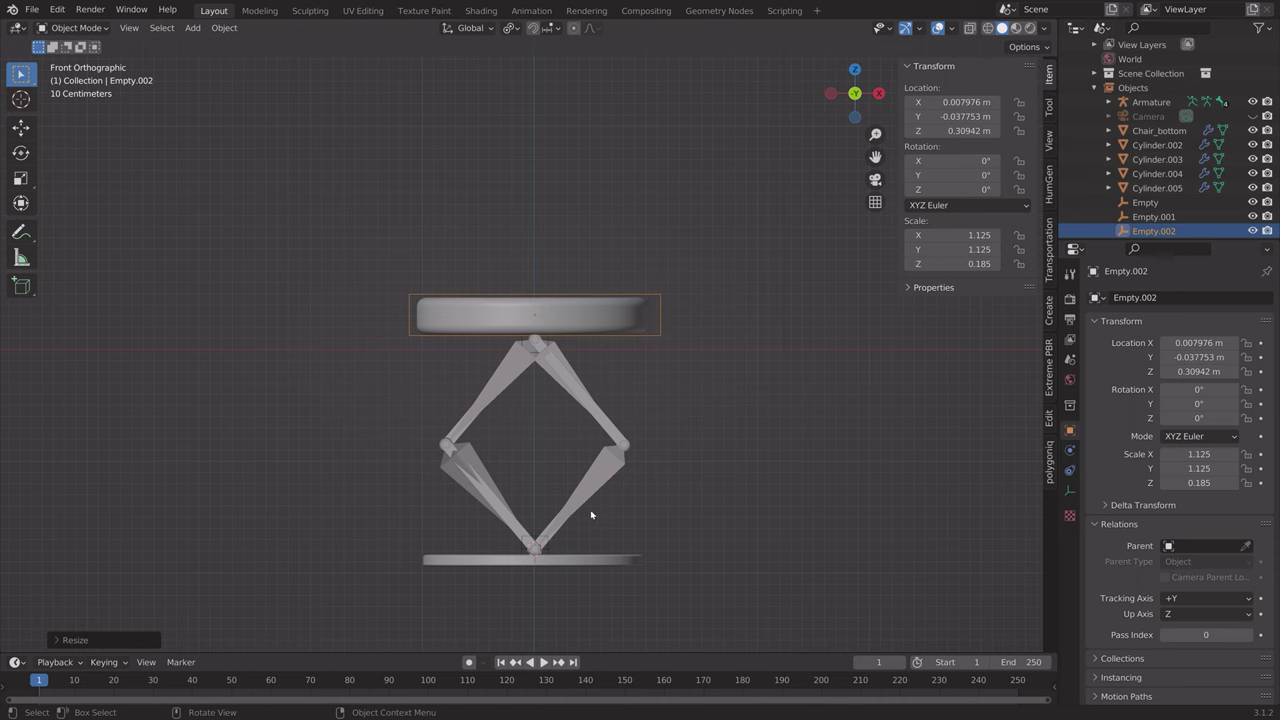
pyautogui.click(514, 366)
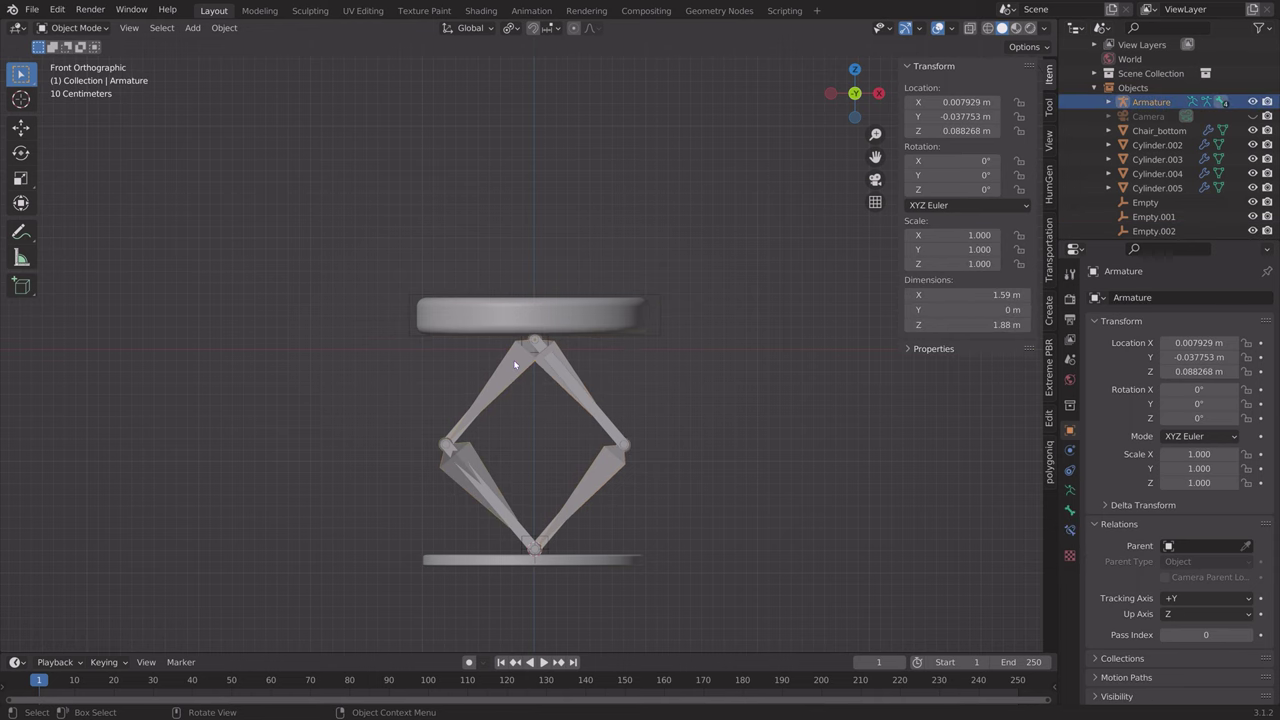
pyautogui.press('s')
pyautogui.click(531, 314)
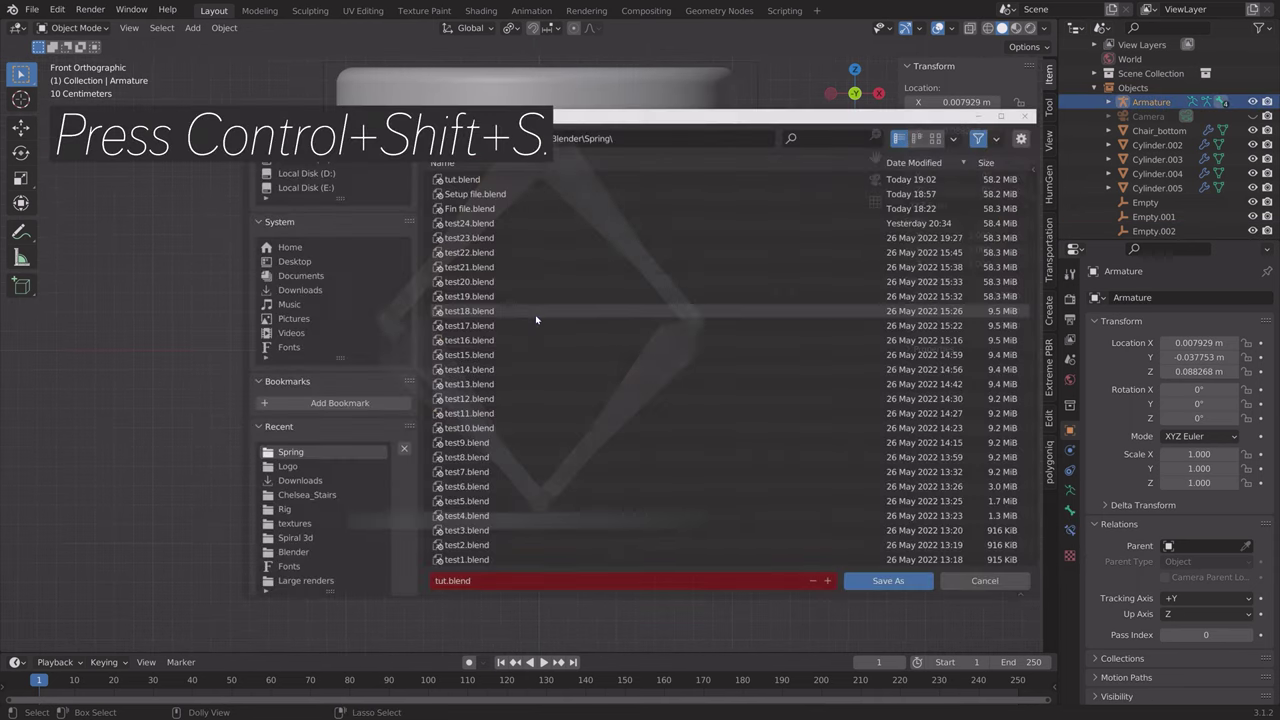
pyautogui.hotkey('ctrl', 'shift', 's')
pyautogui.click(829, 583)
pyautogui.click(858, 582)
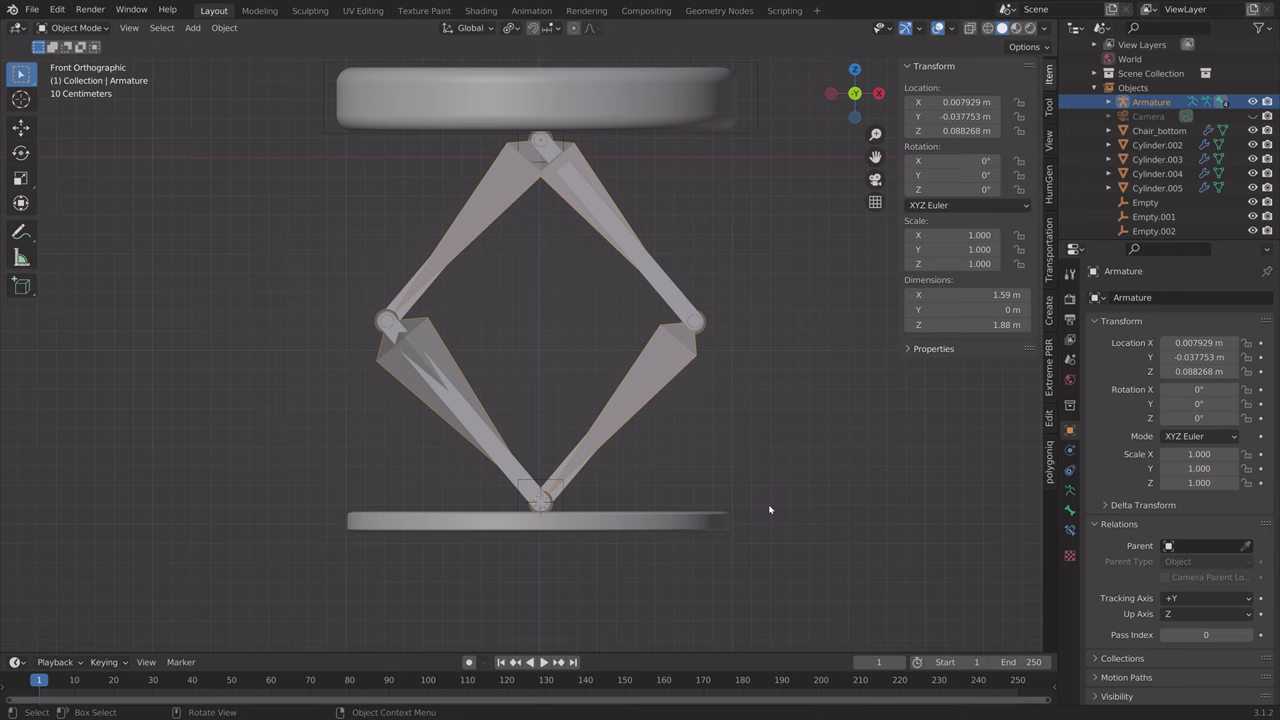
# In Pose Mode, add an Inverse Kinematics constraint to the linkage's lower-left bone, with target Empty and chain length 2.
pyautogui.click(75, 27)
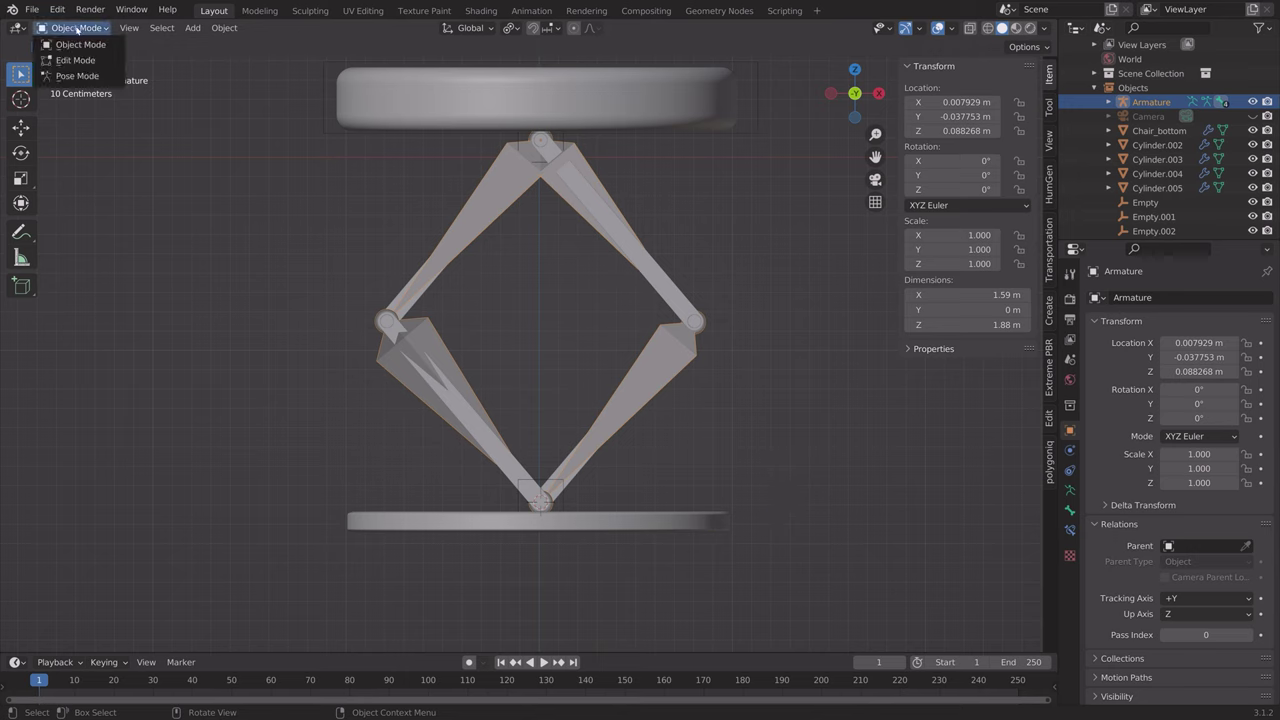
pyautogui.click(81, 78)
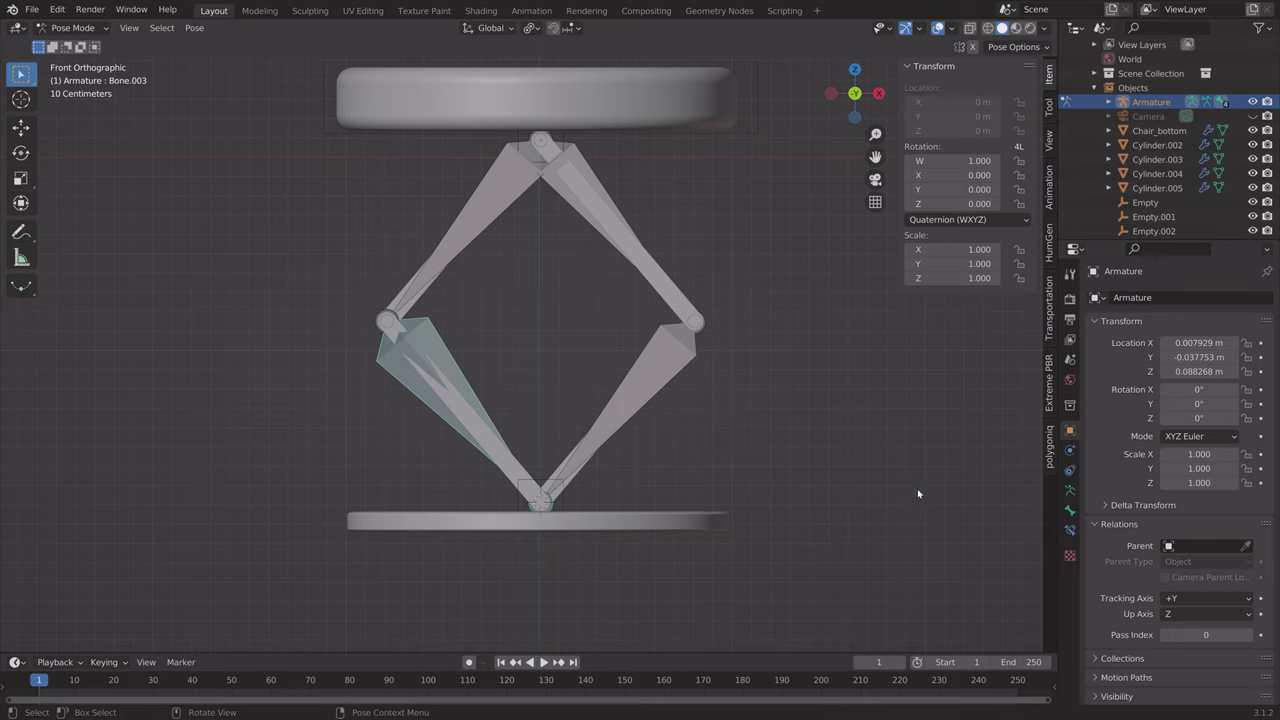
pyautogui.click(1071, 531)
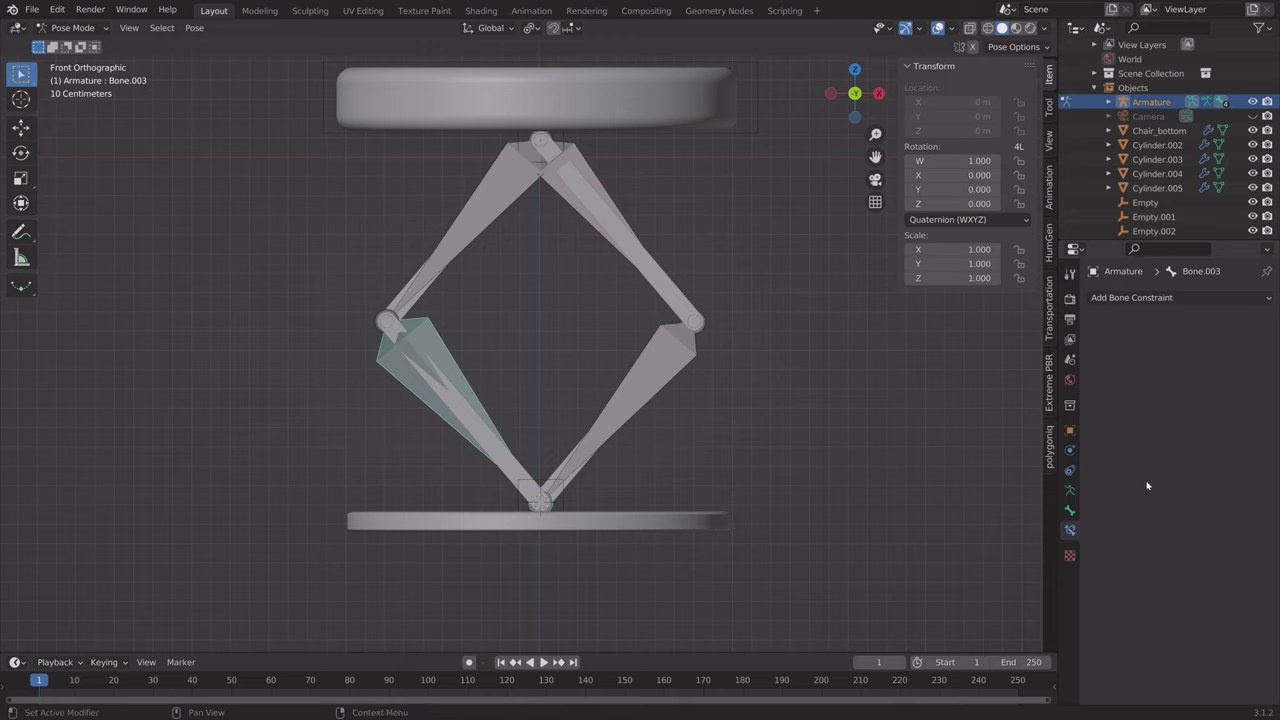
pyautogui.click(1172, 300)
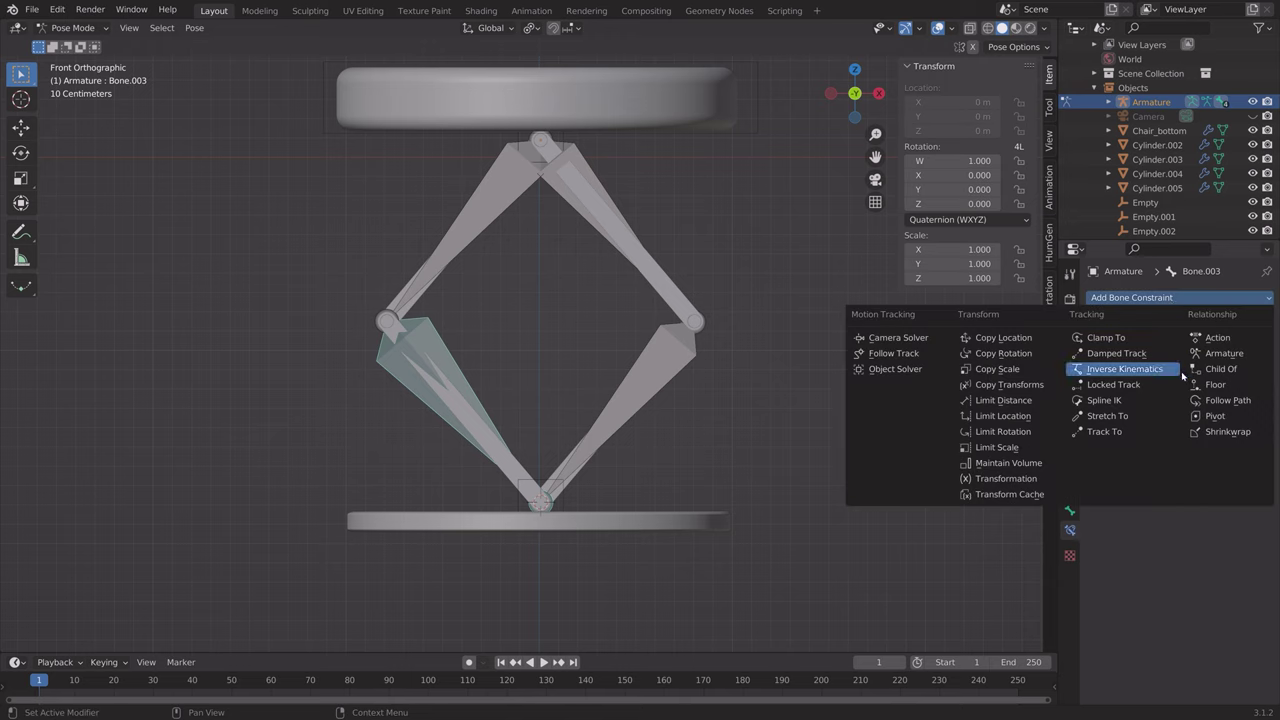
pyautogui.click(1125, 369)
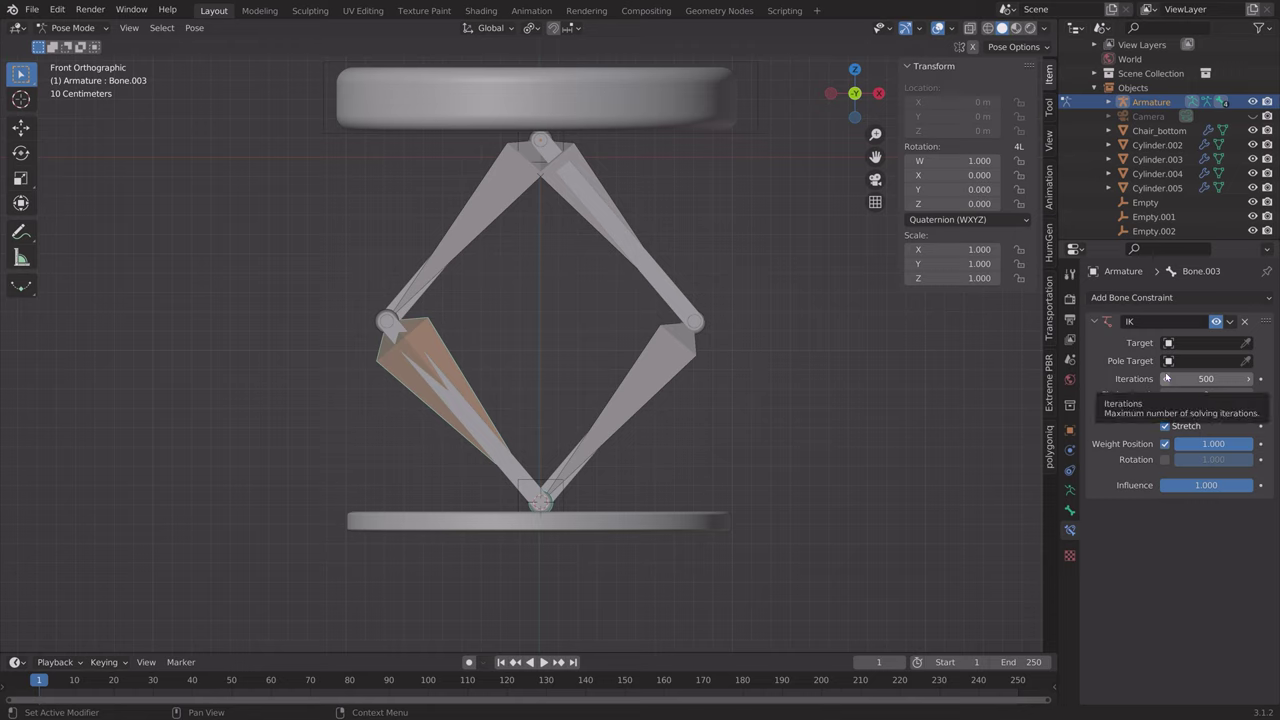
pyautogui.click(1230, 343)
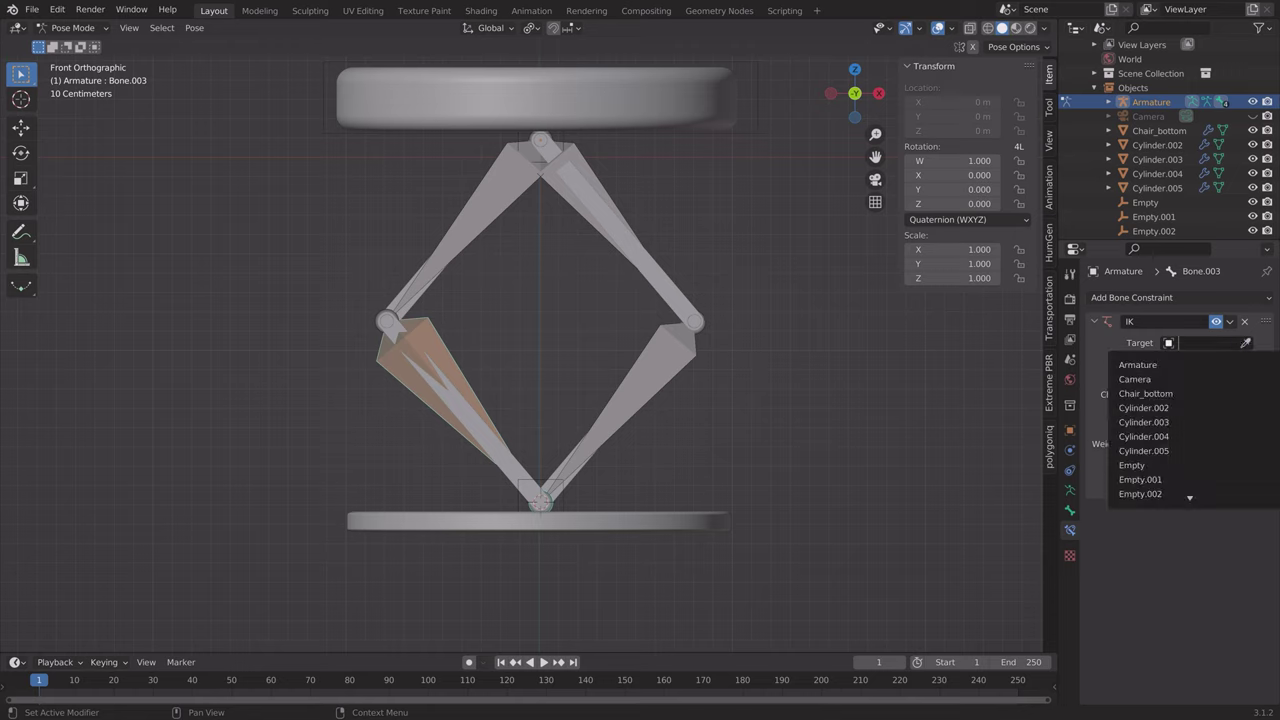
pyautogui.click(1147, 466)
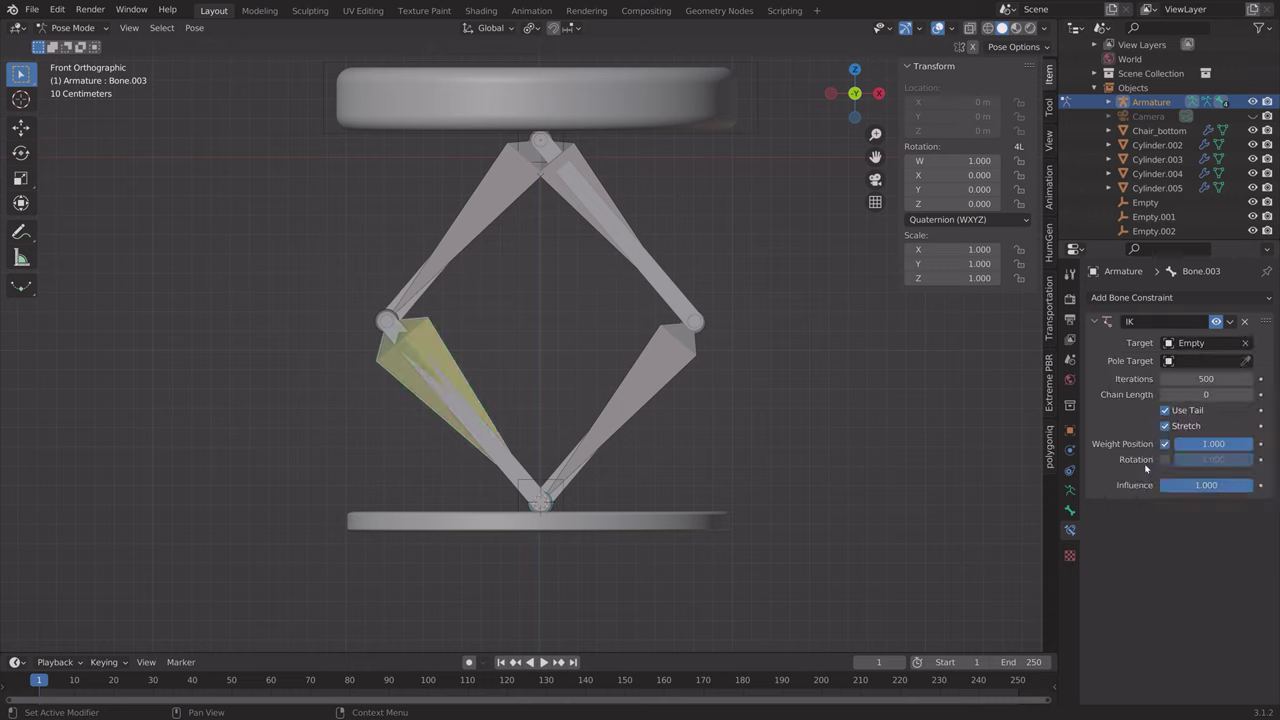
pyautogui.click(1249, 395)
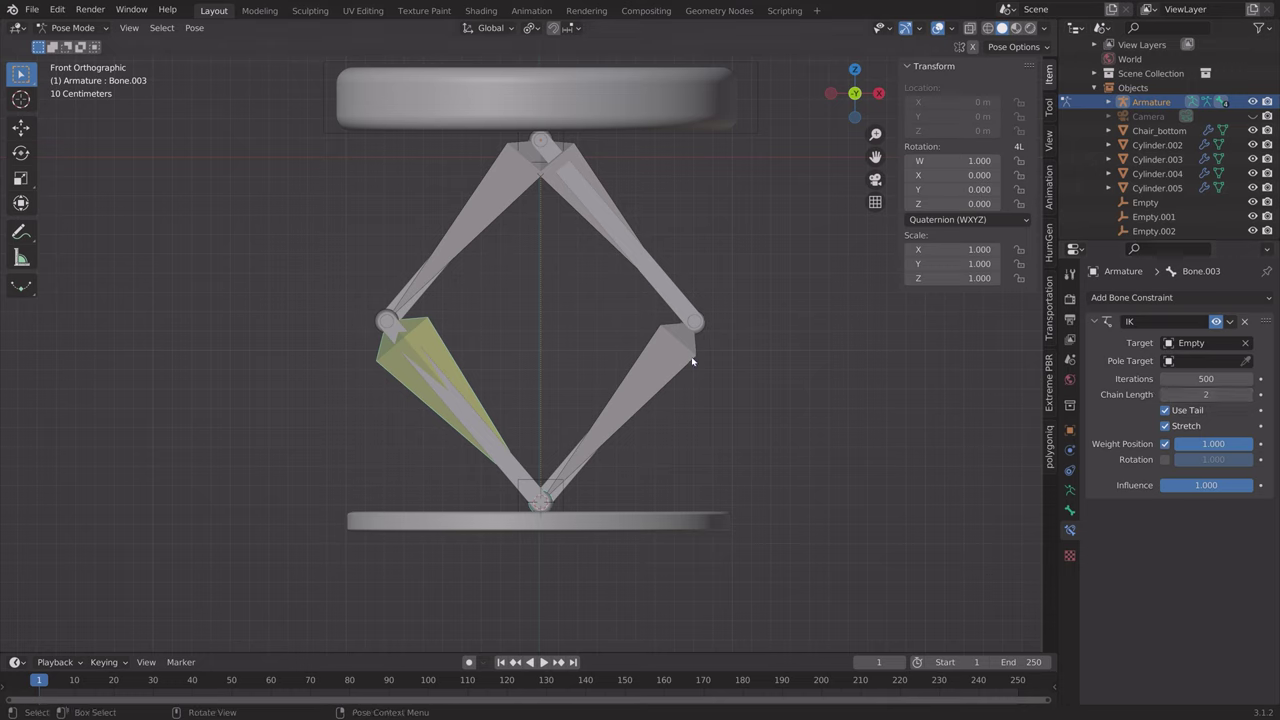
# Add an Inverse Kinematics constraint to the lower-right bone, with target Empty and chain length 2, and save an incremented copy as tut2.blend.
pyautogui.click(692, 361)
pyautogui.click(1136, 298)
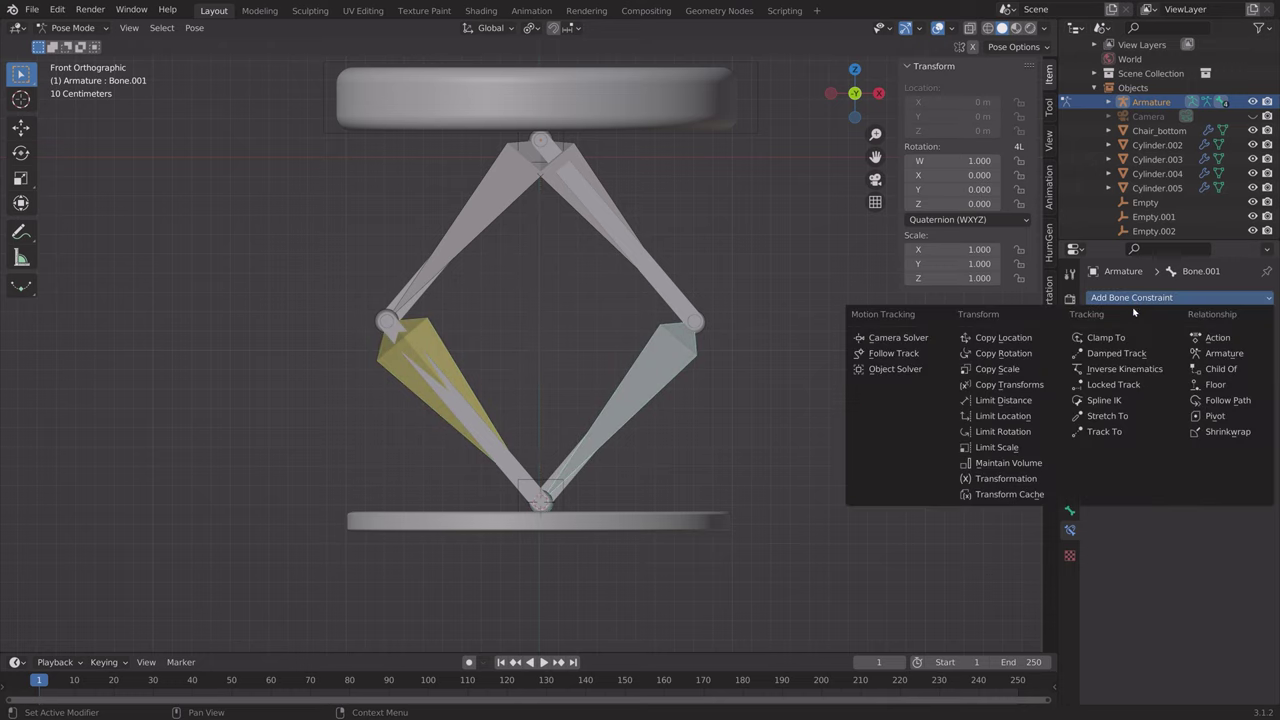
pyautogui.click(1123, 370)
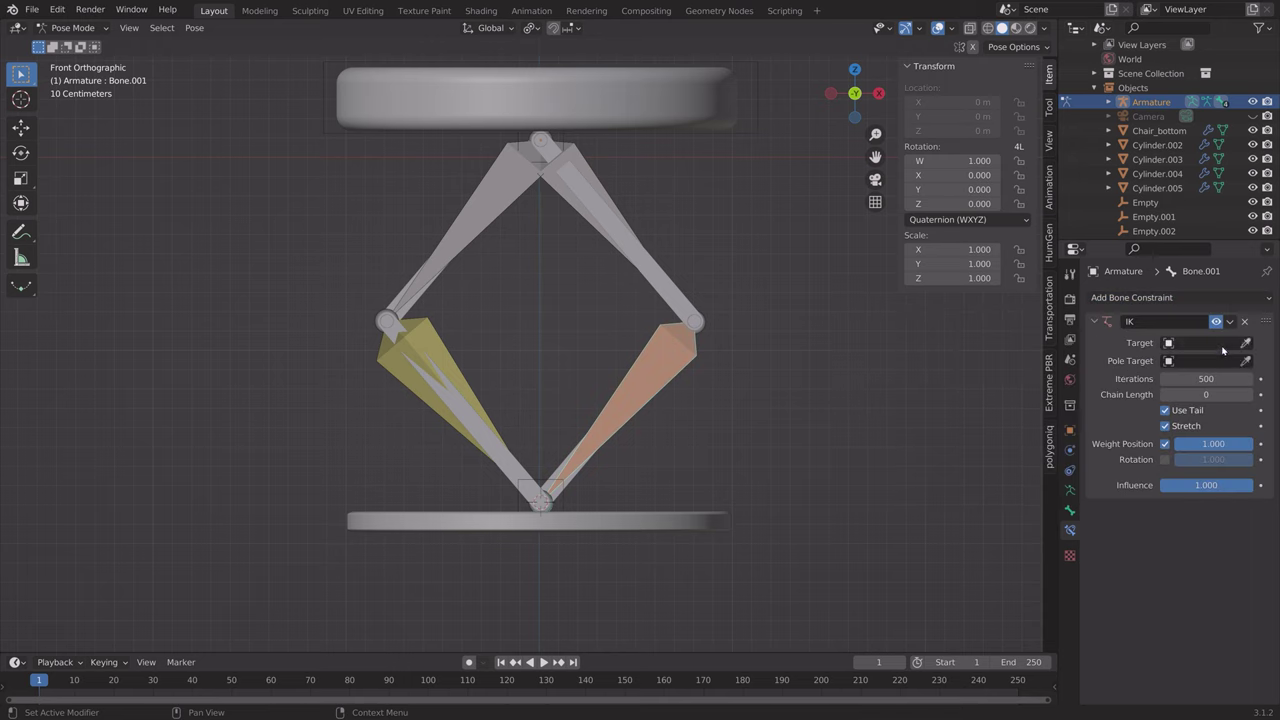
pyautogui.click(1205, 343)
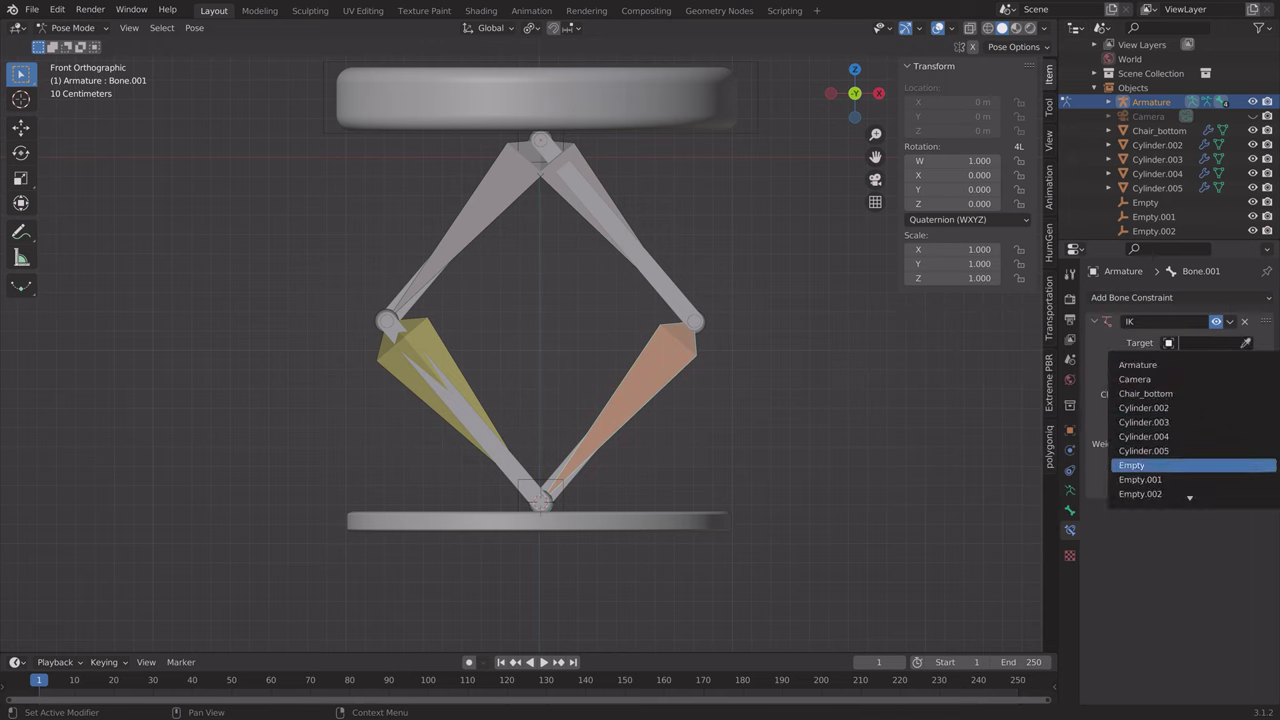
pyautogui.click(1160, 465)
pyautogui.click(1247, 395)
pyautogui.click(1247, 395)
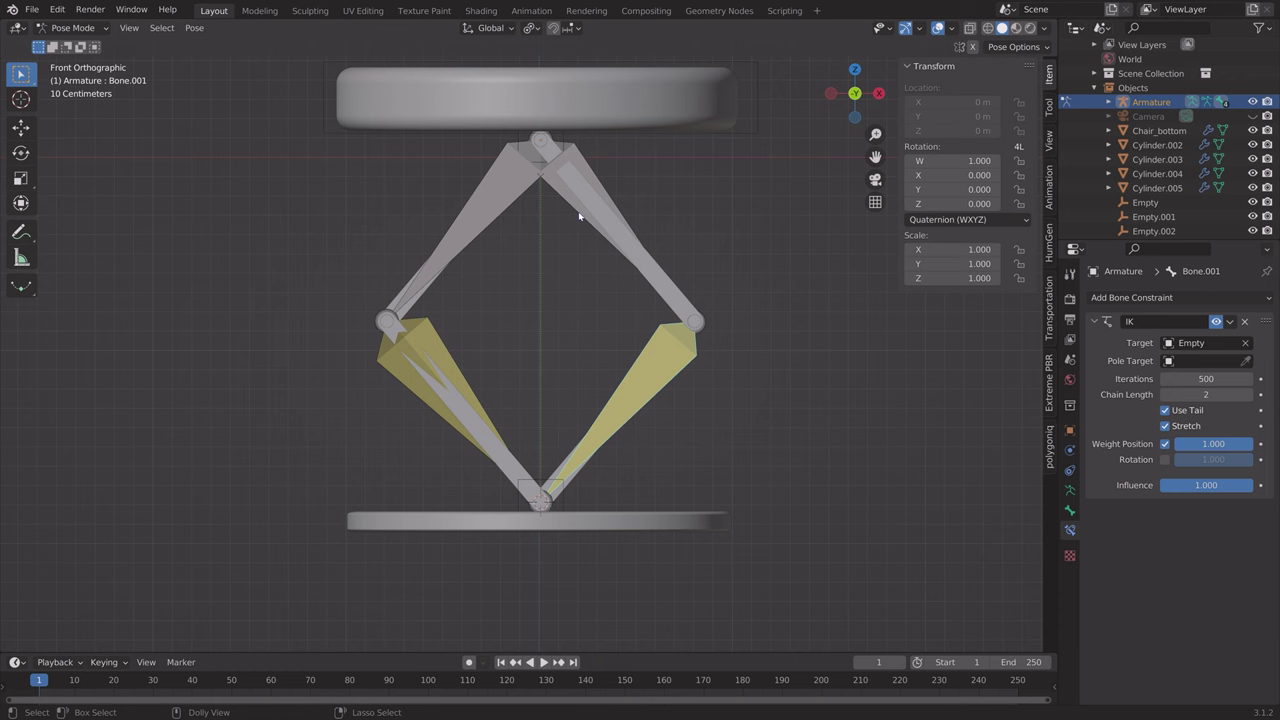
pyautogui.hotkey('ctrl', 'shift', 's')
pyautogui.click(888, 581)
# Add a Track To constraint to the upper-right bone, with up axis Z and target Empty.001.
pyautogui.click(590, 167)
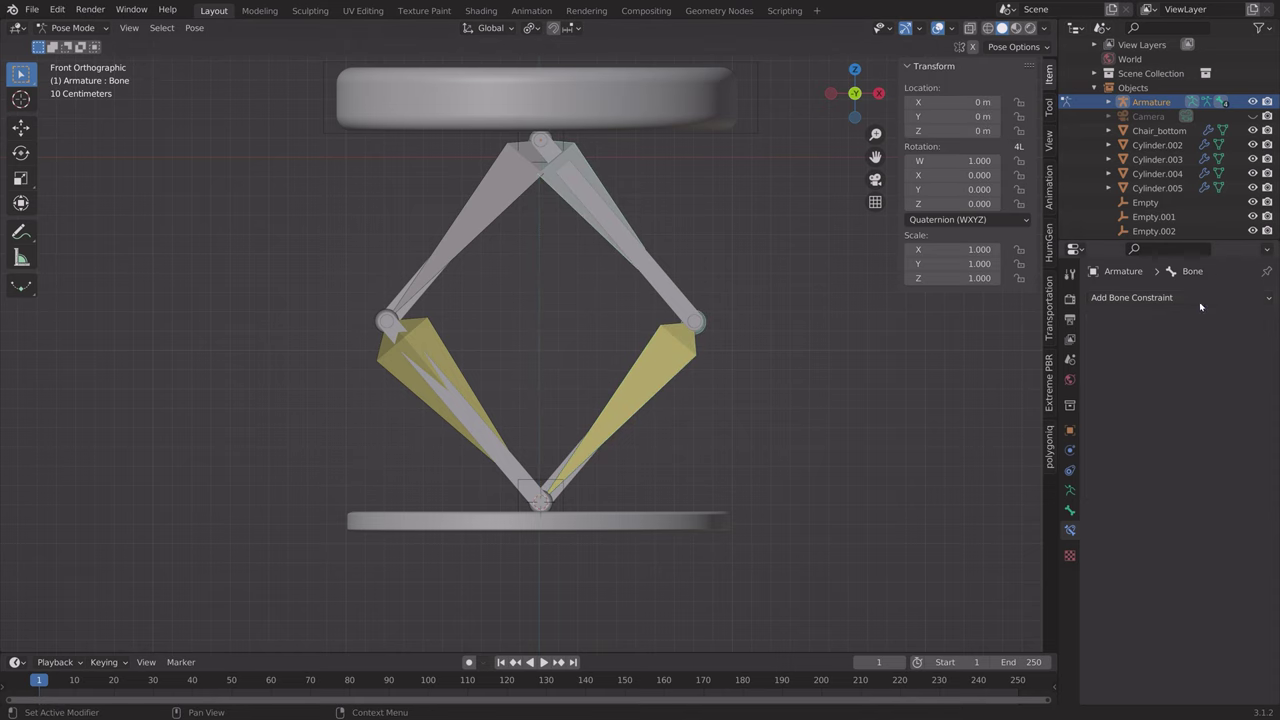
pyautogui.click(1200, 298)
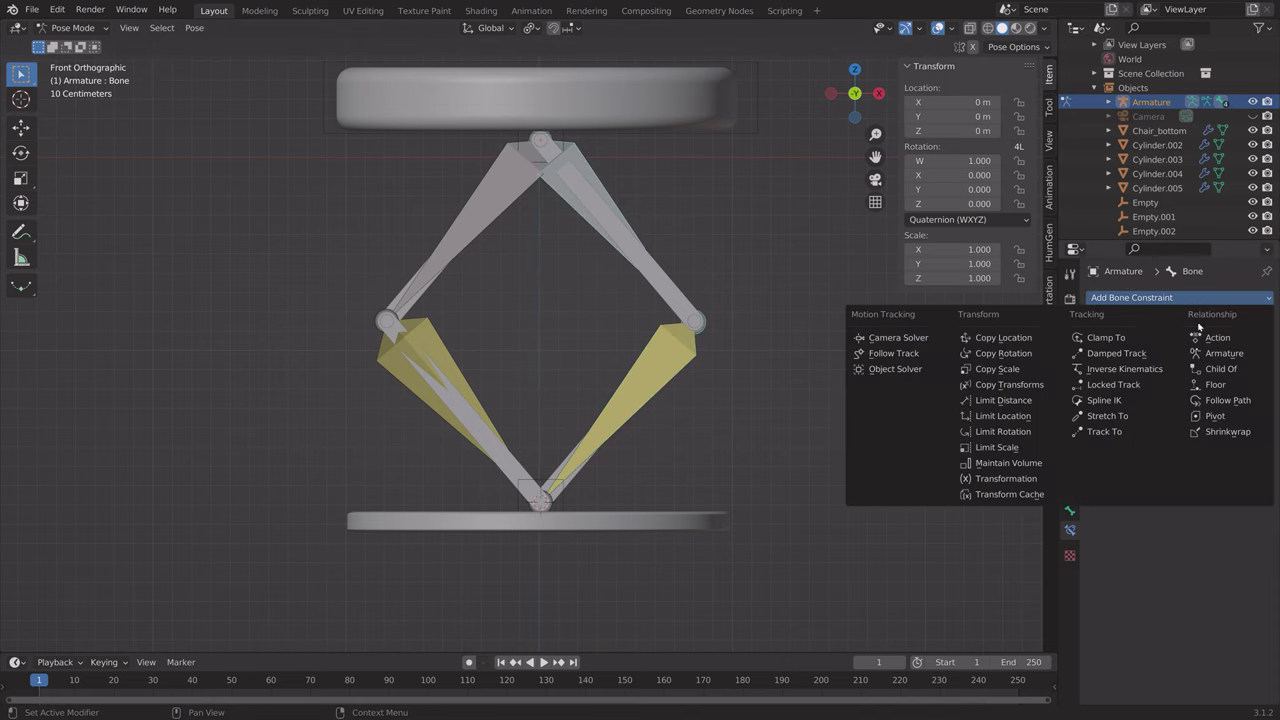
pyautogui.click(1140, 434)
pyautogui.click(1236, 379)
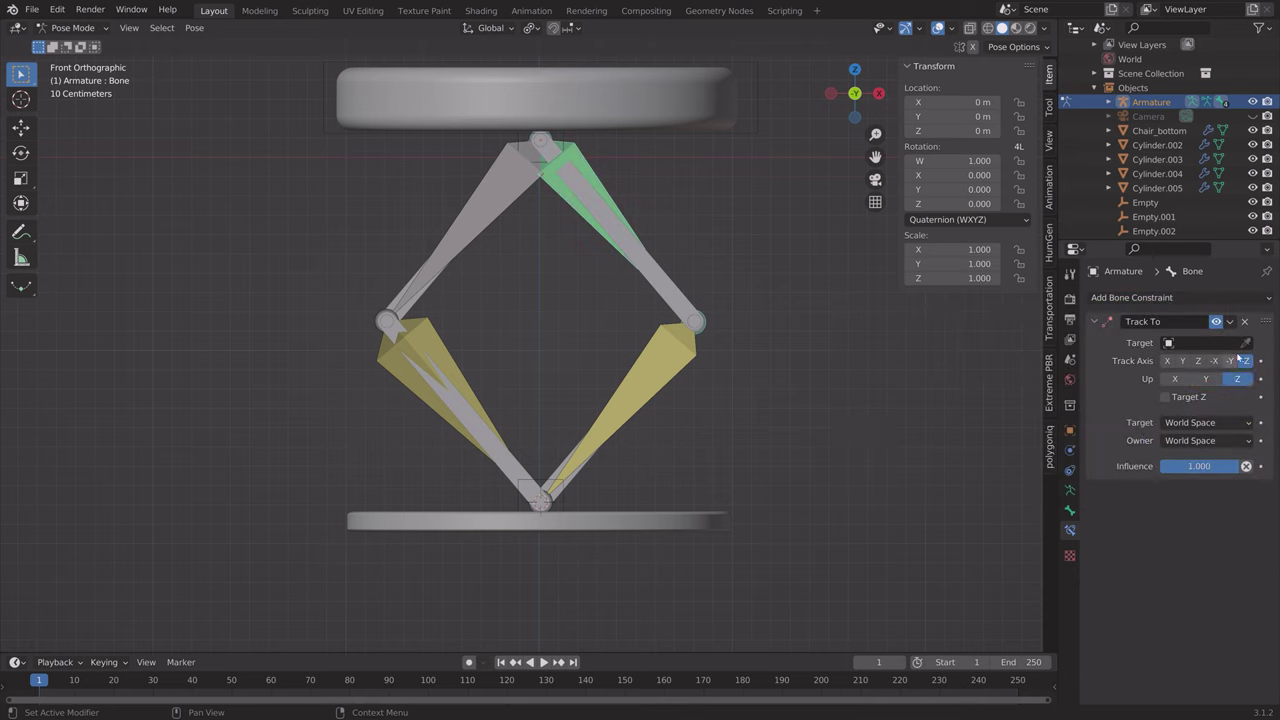
pyautogui.click(1221, 346)
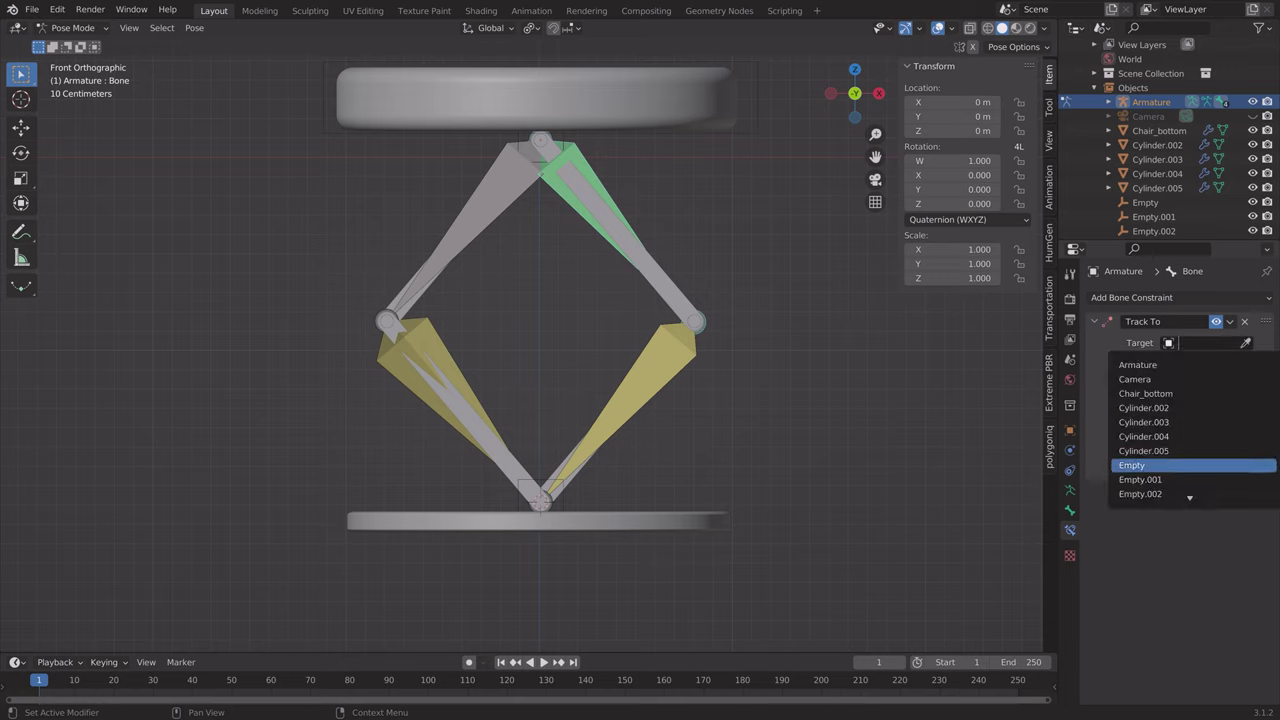
pyautogui.click(1166, 477)
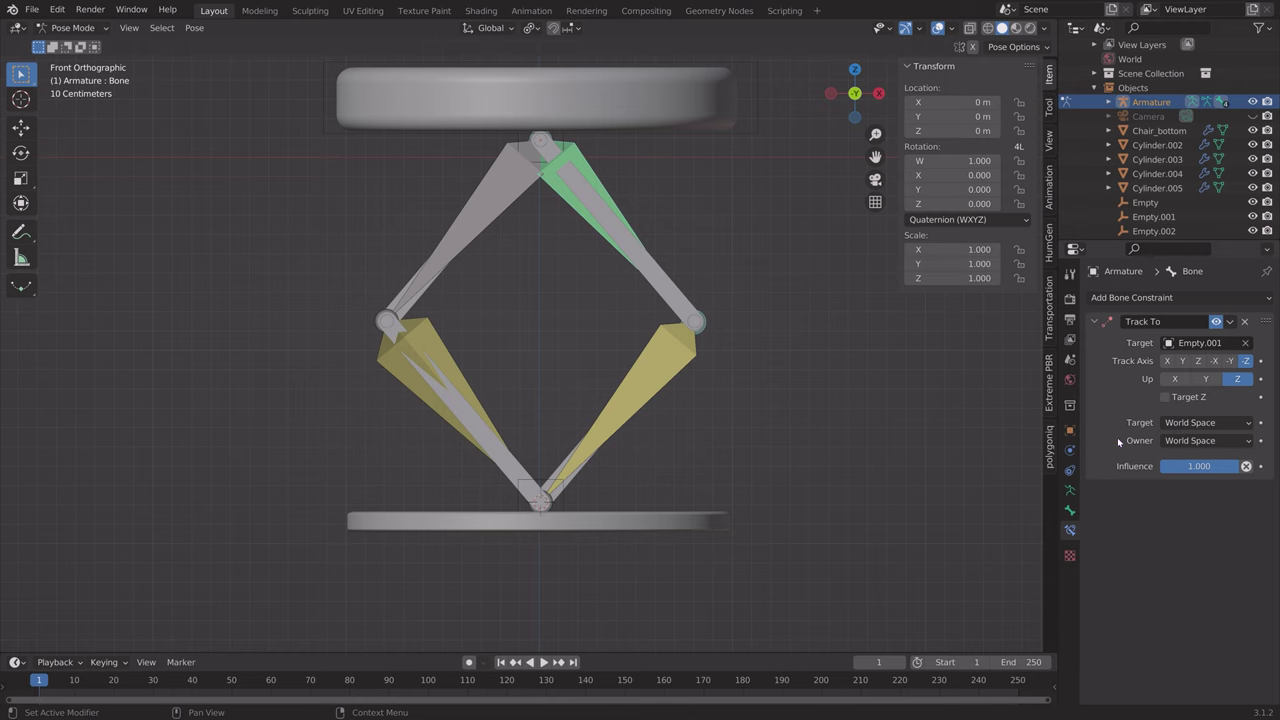
# Add a Track To constraint to the upper-left bone, with up axis Z and target Empty.001, and return to Object Mode.
pyautogui.click(486, 190)
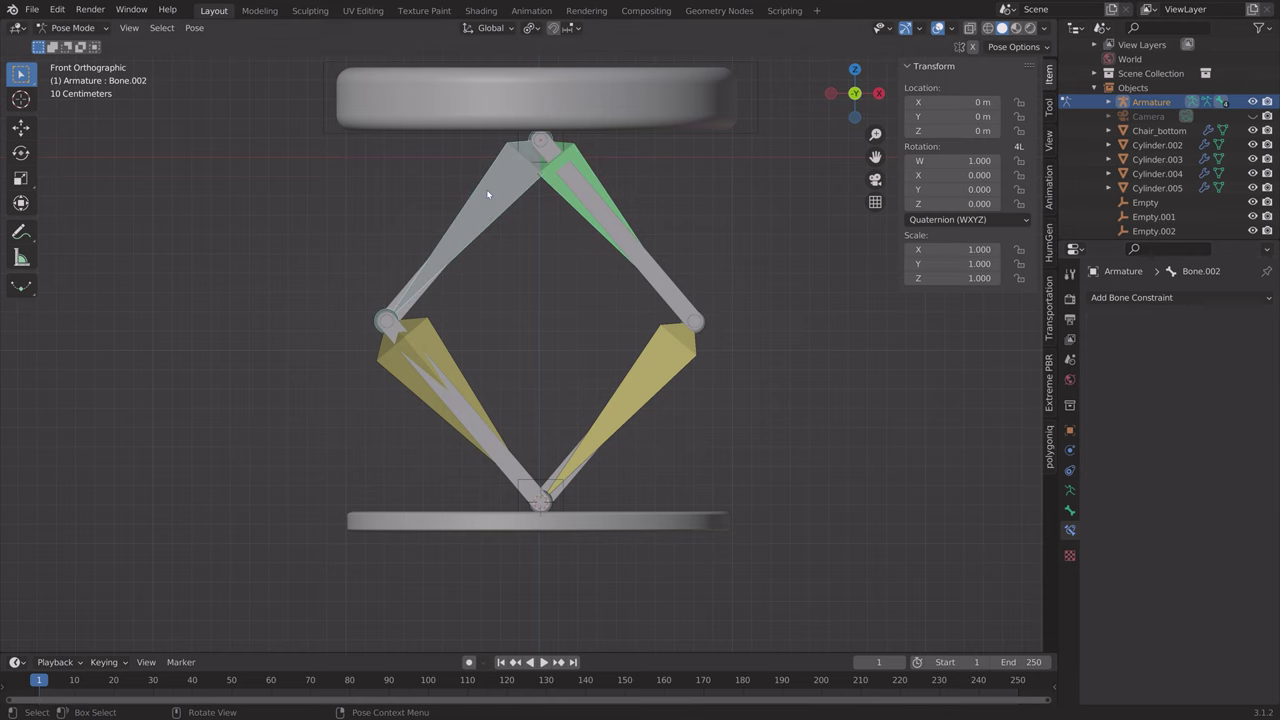
pyautogui.click(1208, 298)
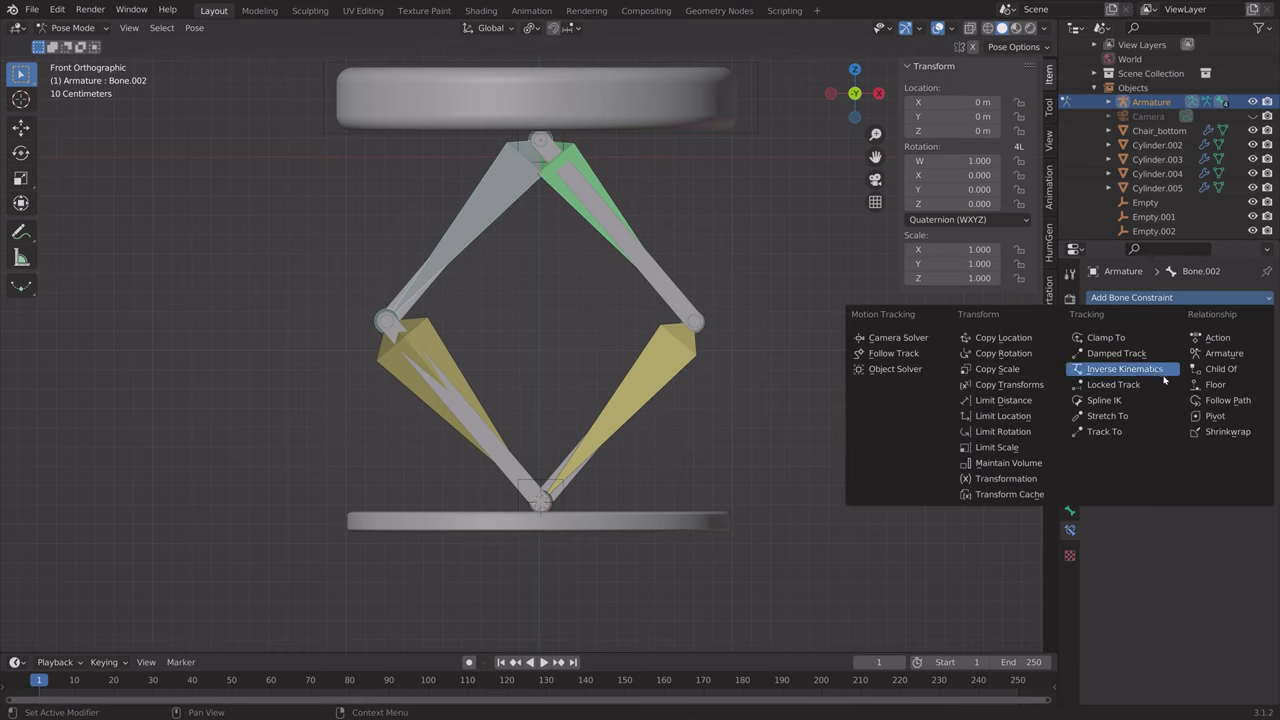
pyautogui.click(1130, 432)
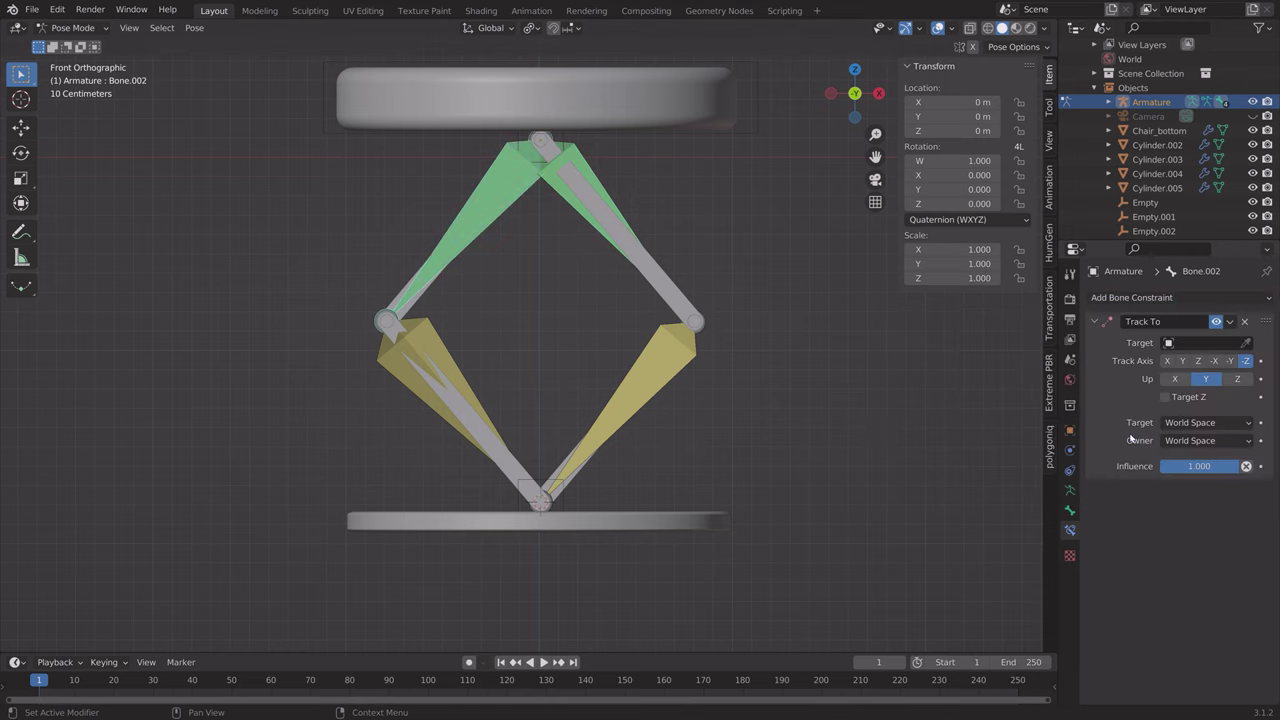
pyautogui.click(1236, 378)
pyautogui.click(1218, 344)
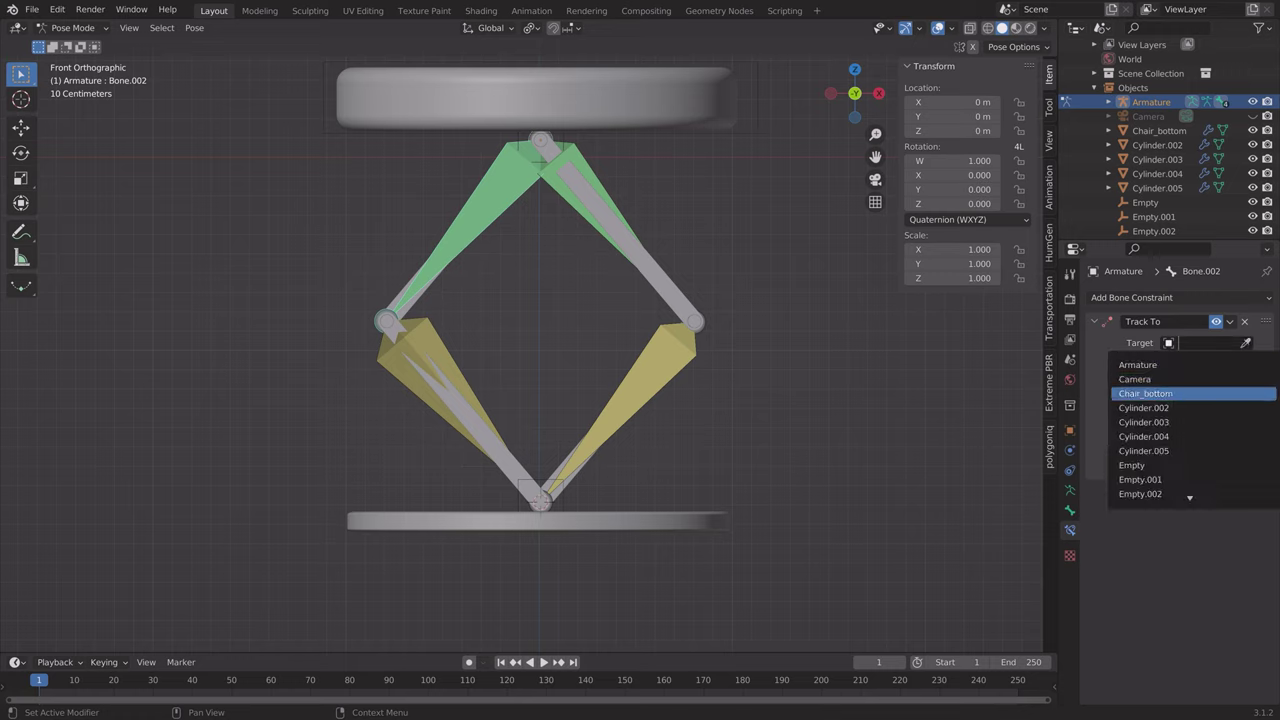
pyautogui.click(1155, 480)
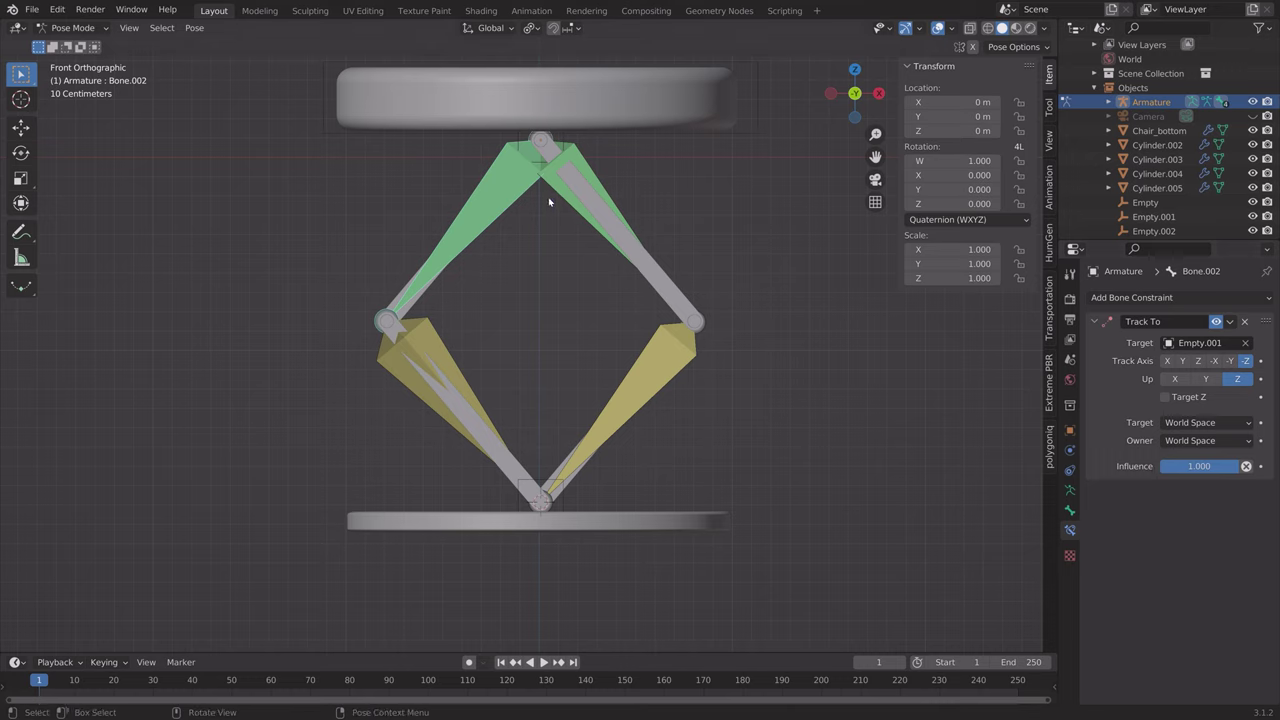
pyautogui.click(72, 27)
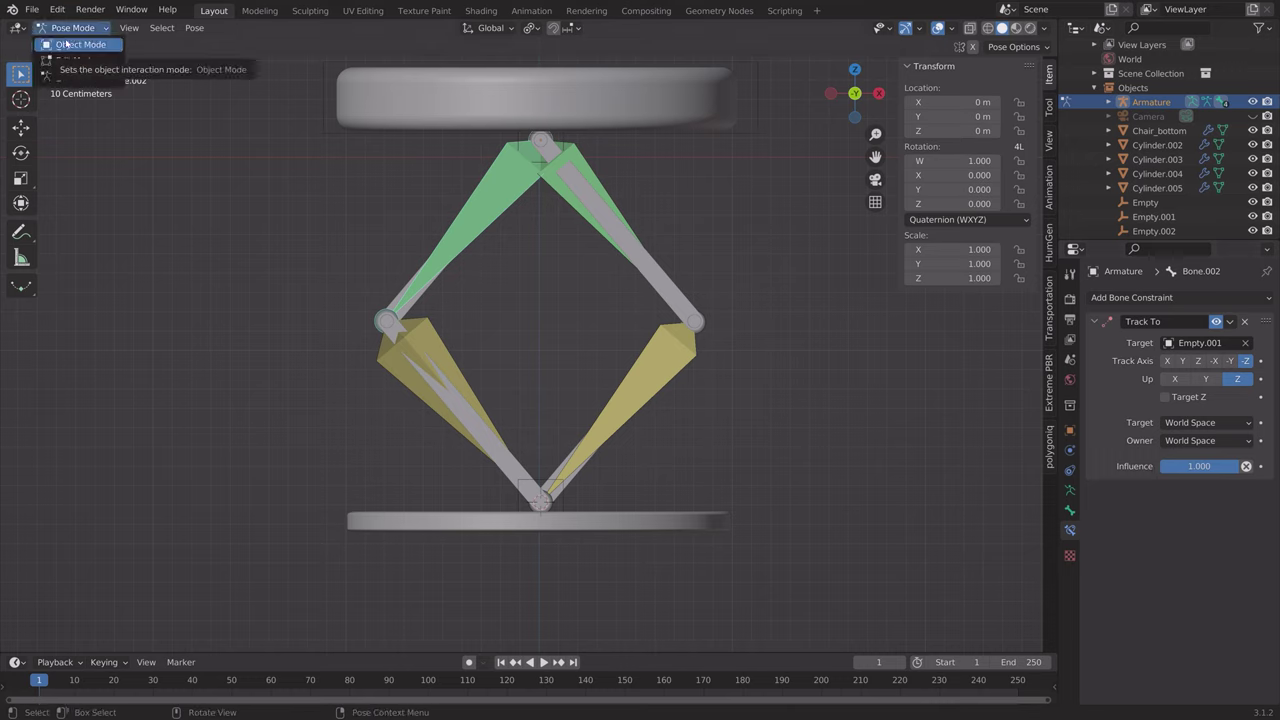
pyautogui.click(78, 45)
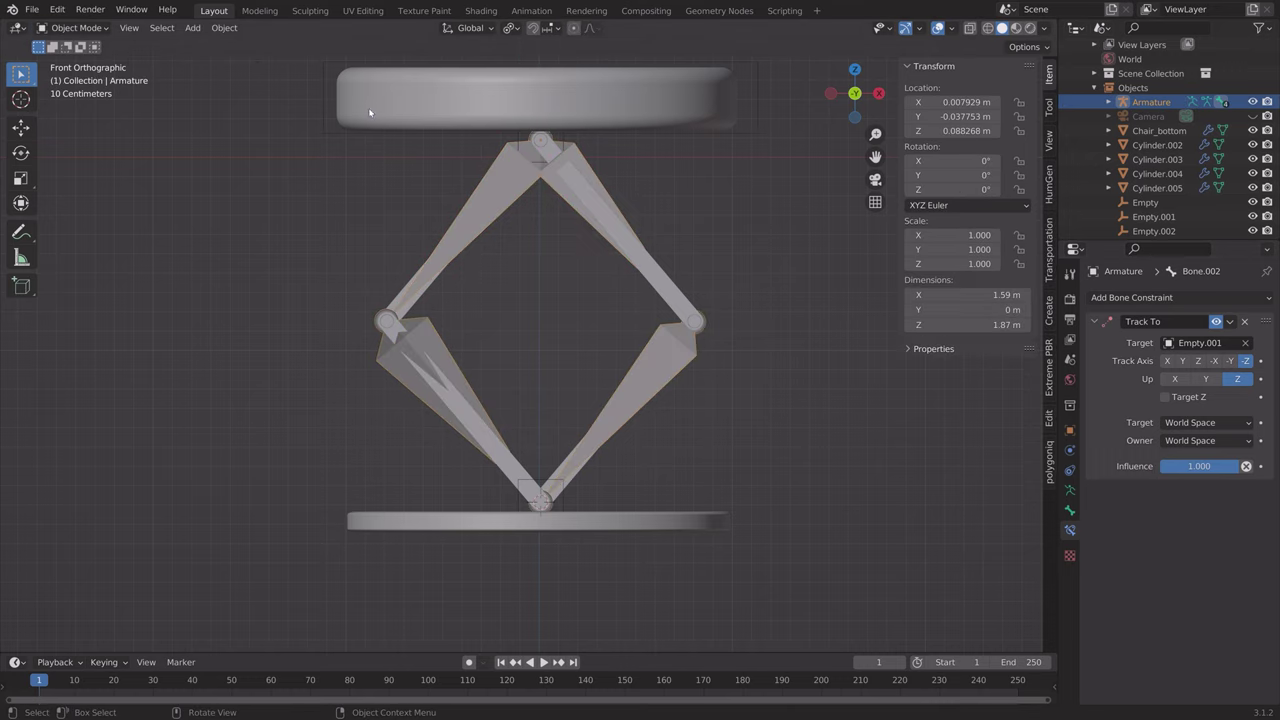
pyautogui.click(564, 143)
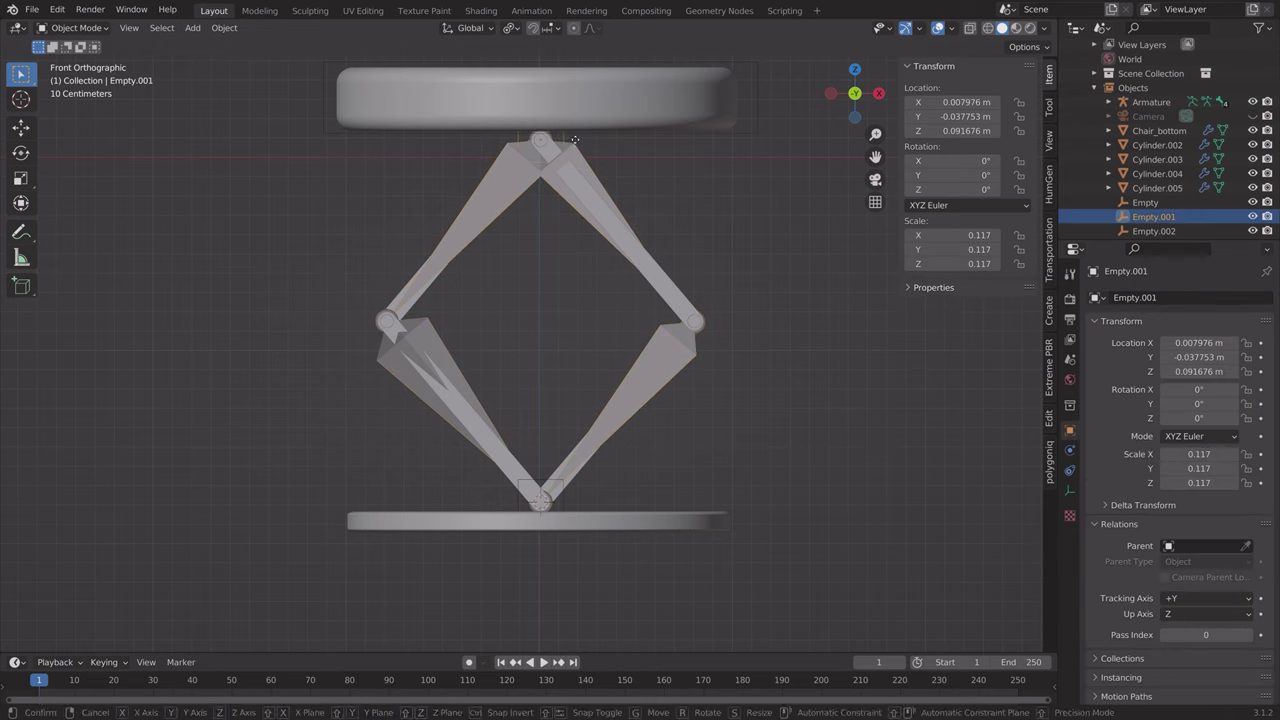
pyautogui.press('g')
pyautogui.press('z')
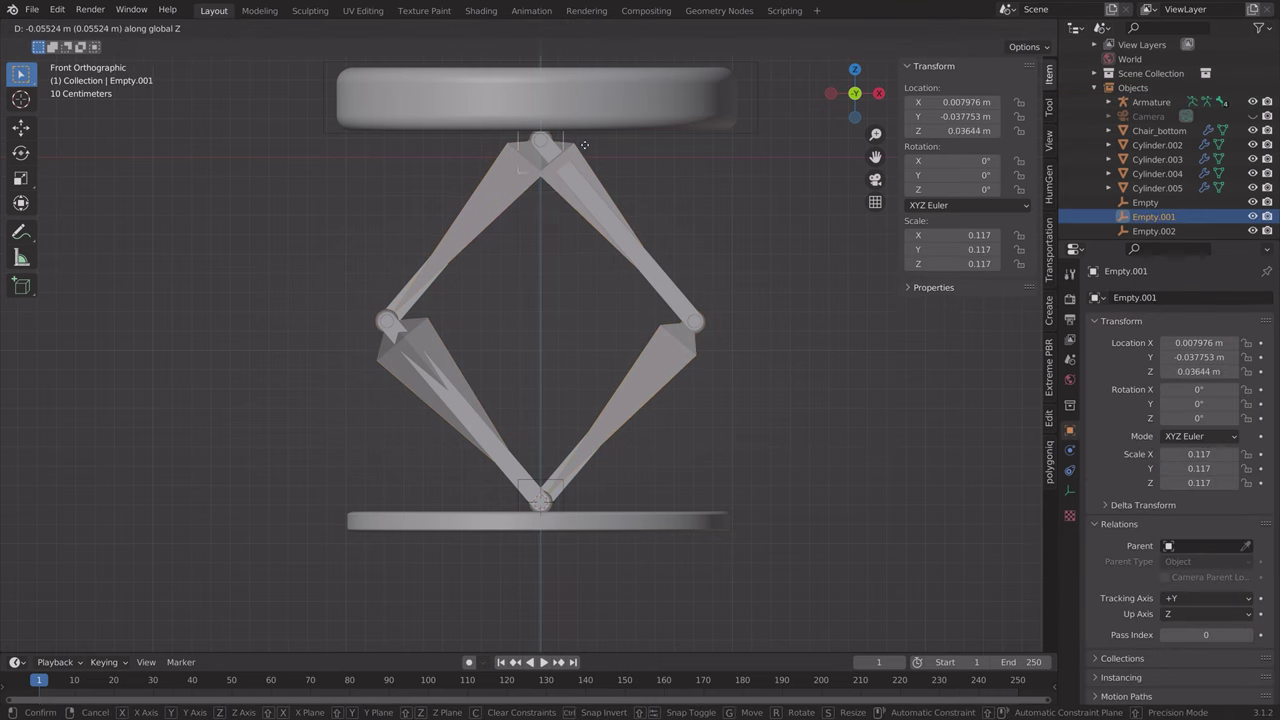
pyautogui.press('Escape')
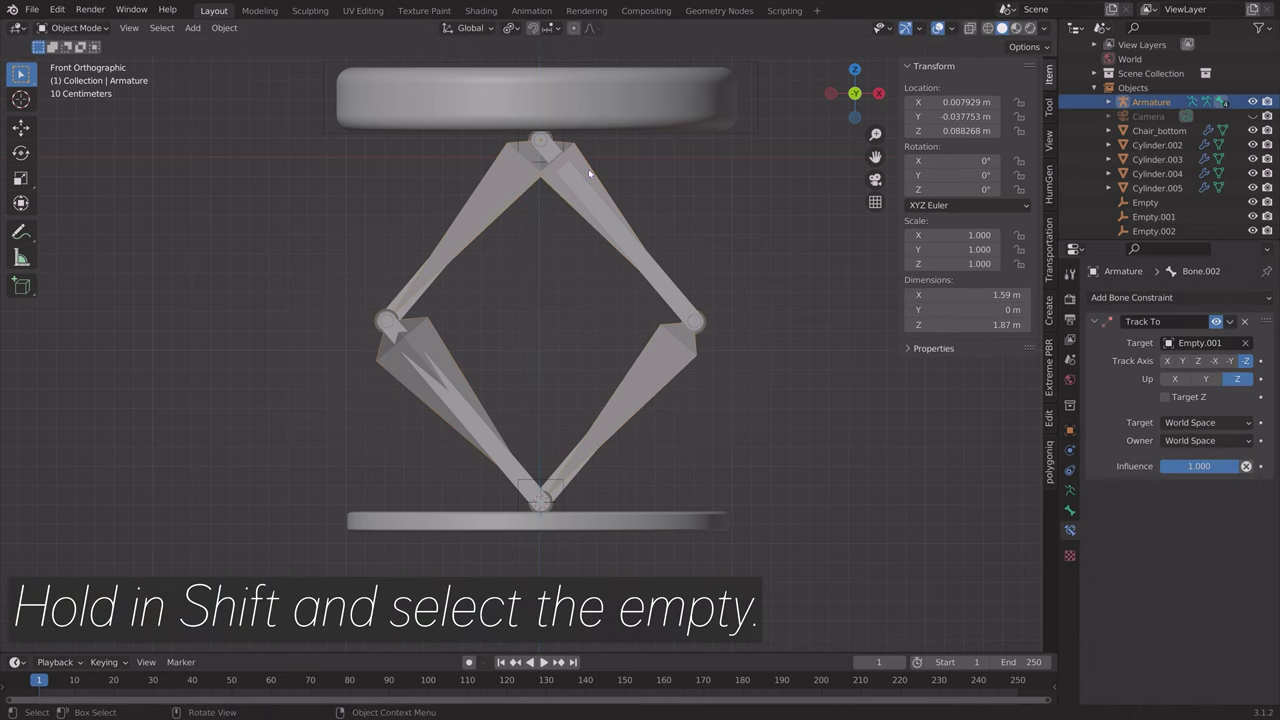
# Parent the armature to the top-joint empty, Empty.001.
pyautogui.keyDown('shift'); pyautogui.click(563, 141); pyautogui.keyUp('shift')
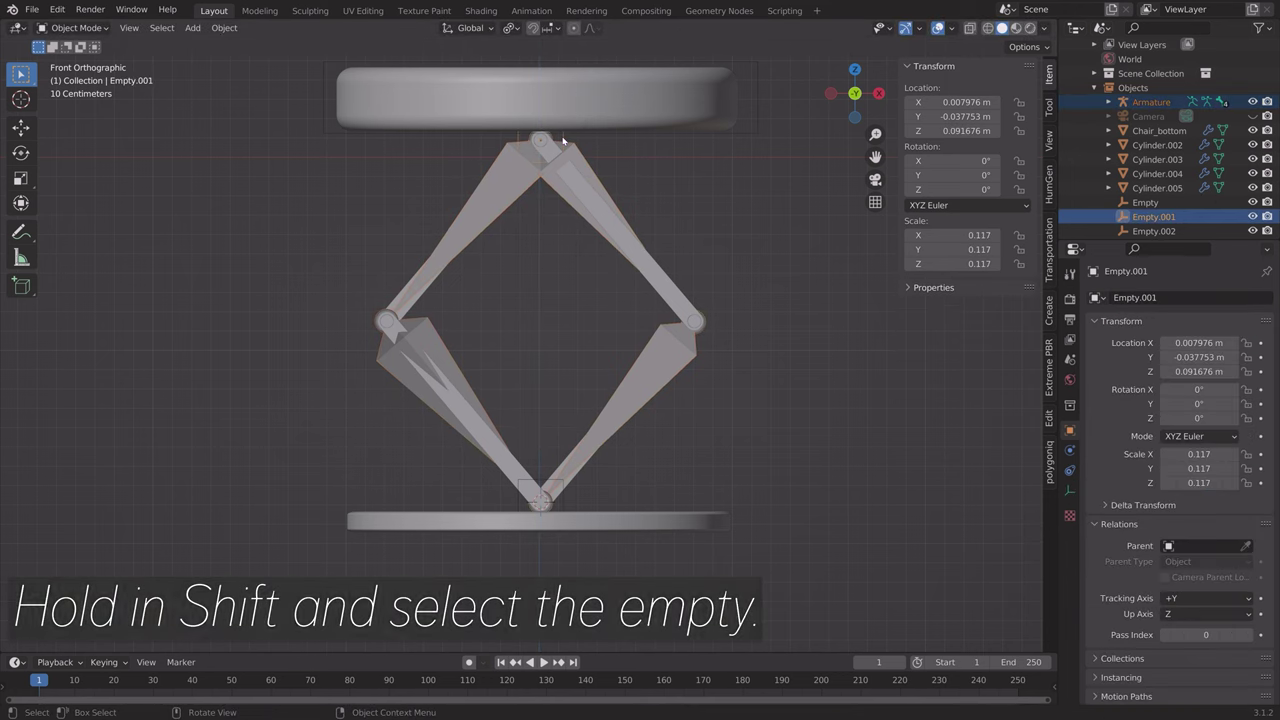
pyautogui.hotkey('ctrl', 'p')
pyautogui.click(566, 151)
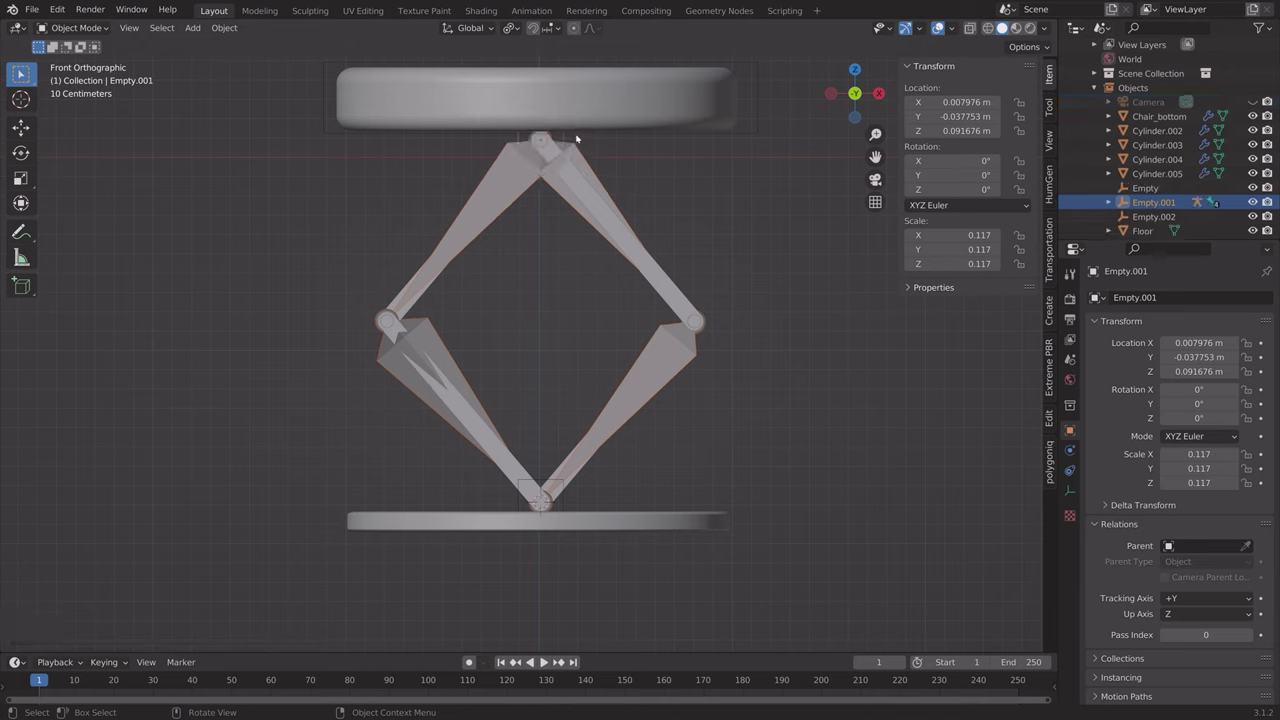
# Test the armature by lowering the top-joint empty about 1.07 m along Z, and cancel the move.
pyautogui.press('g')
pyautogui.press('z')
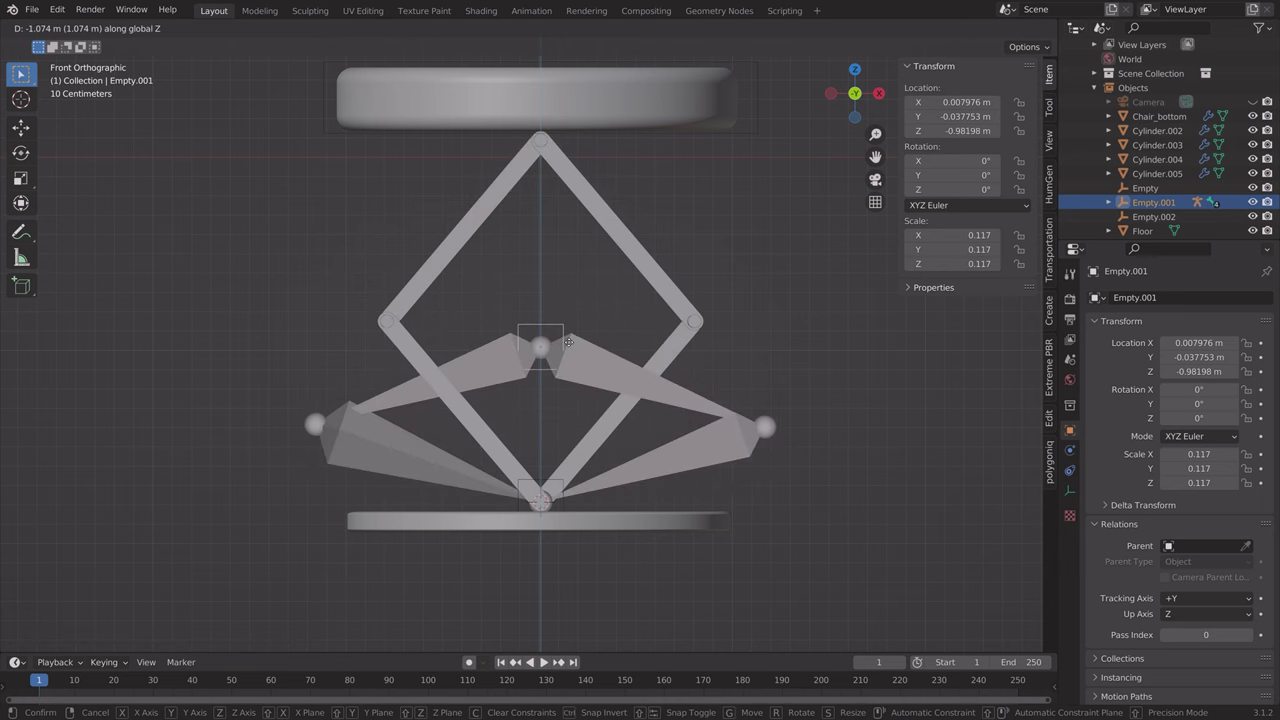
pyautogui.rightClick(583, 261)
# Save an incremented copy of the file as tut3.blend.
pyautogui.hotkey('ctrl', 'shift', 's')
pyautogui.click(828, 582)
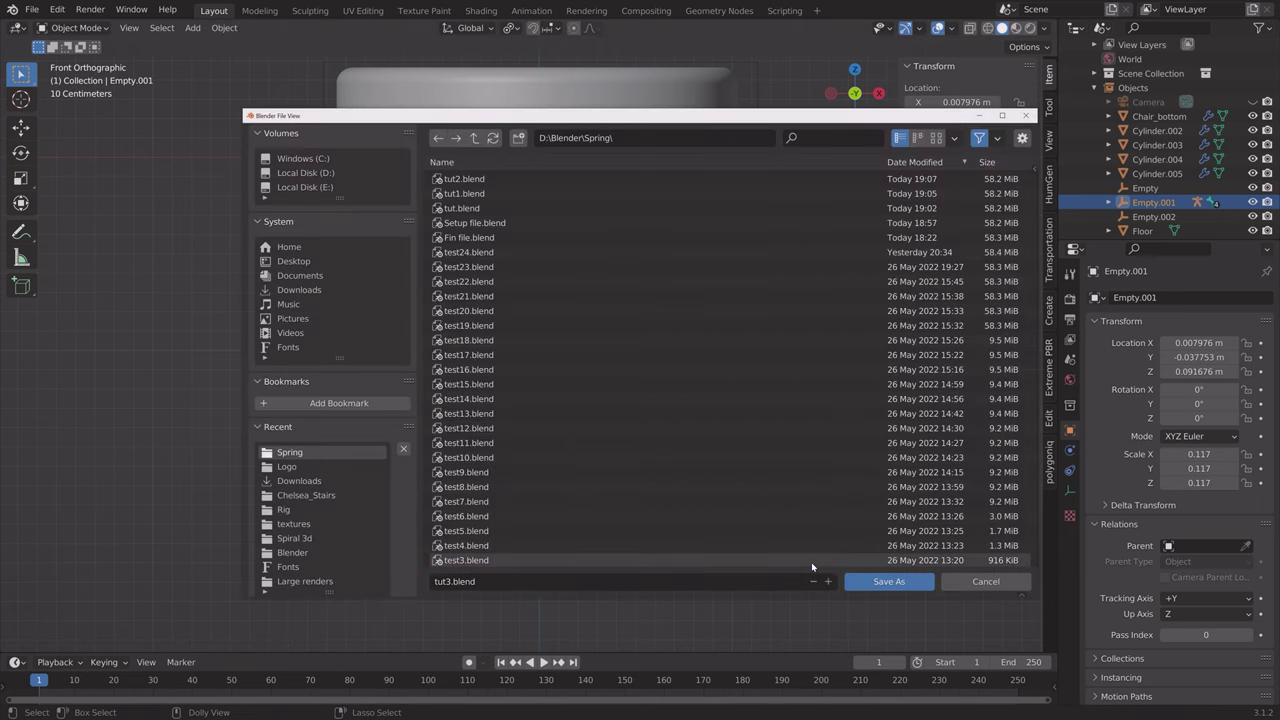
pyautogui.press('Return')
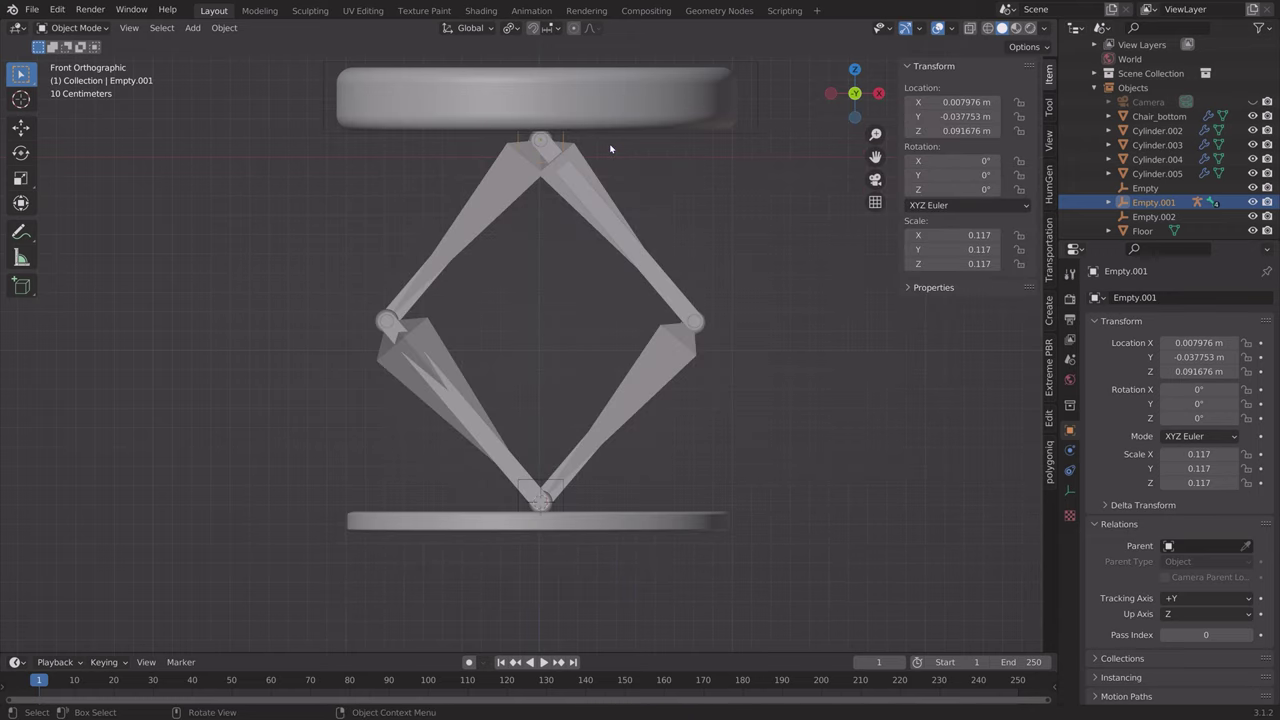
# Parent the top-joint empty to the seat empty, Empty.002, using Object (Keep Transform).
pyautogui.keyDown('shift'); pyautogui.click(755, 131); pyautogui.keyUp('shift')
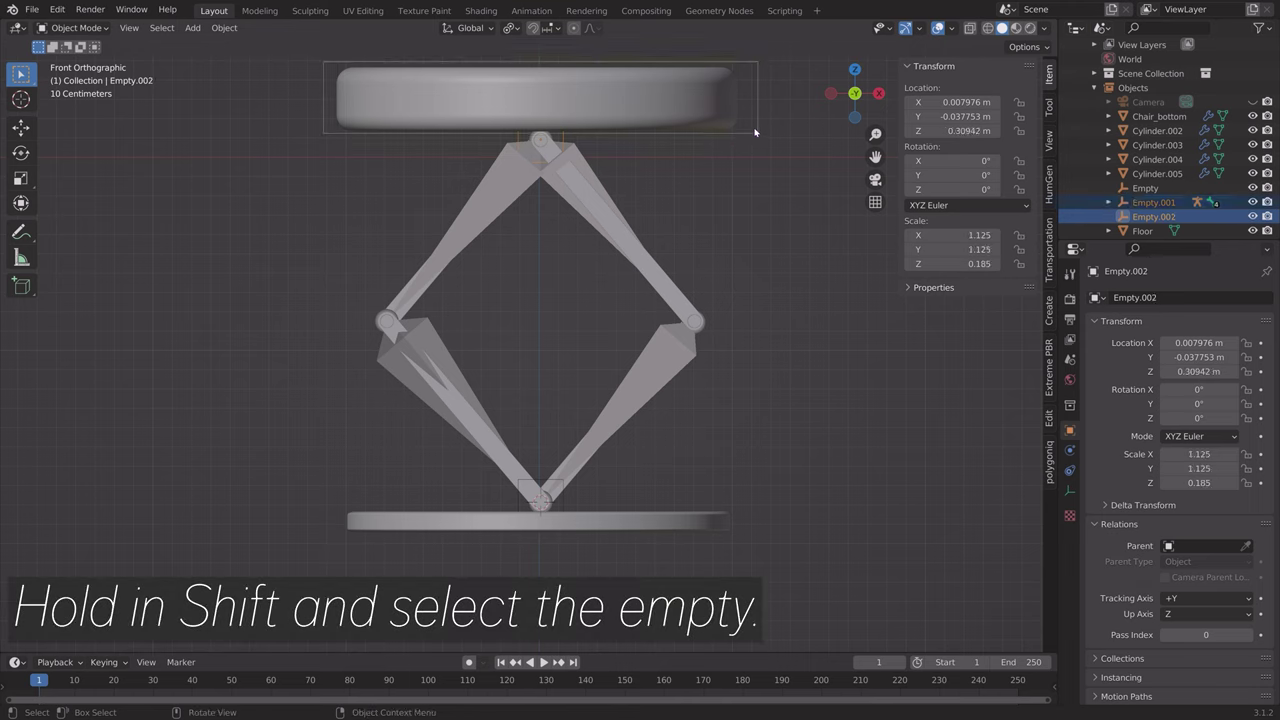
pyautogui.hotkey('ctrl', 'p')
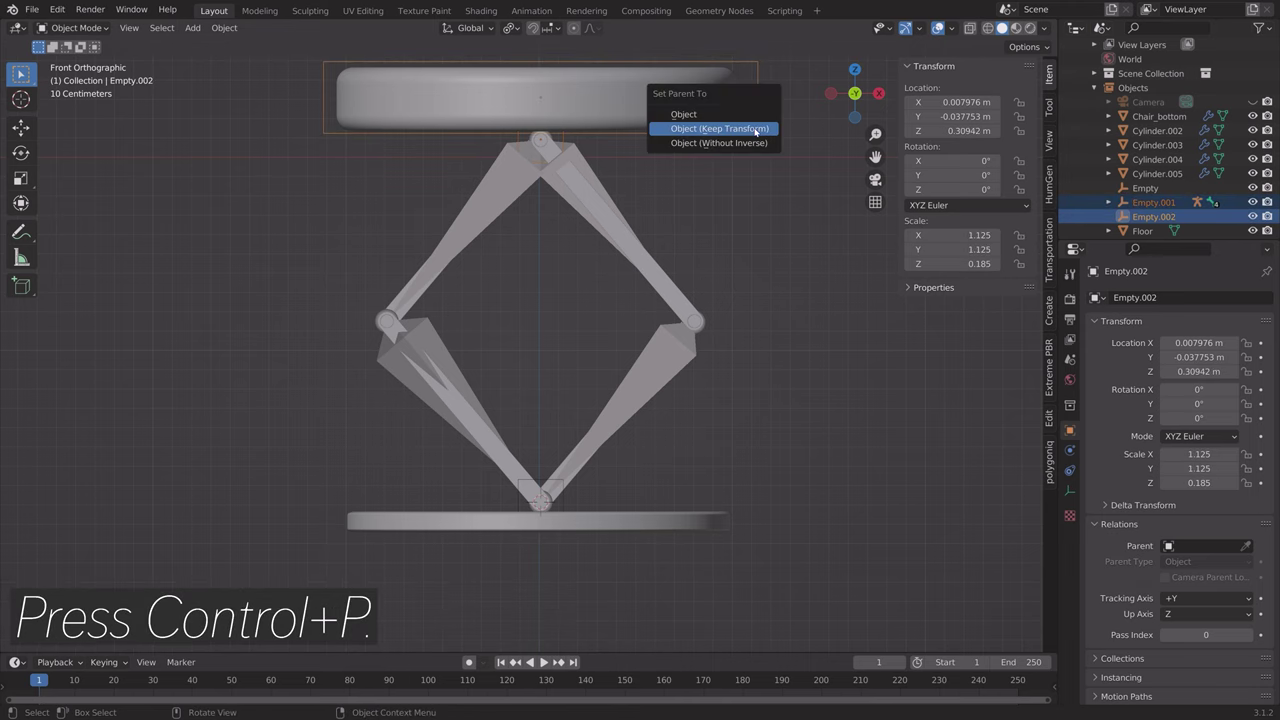
pyautogui.click(755, 131)
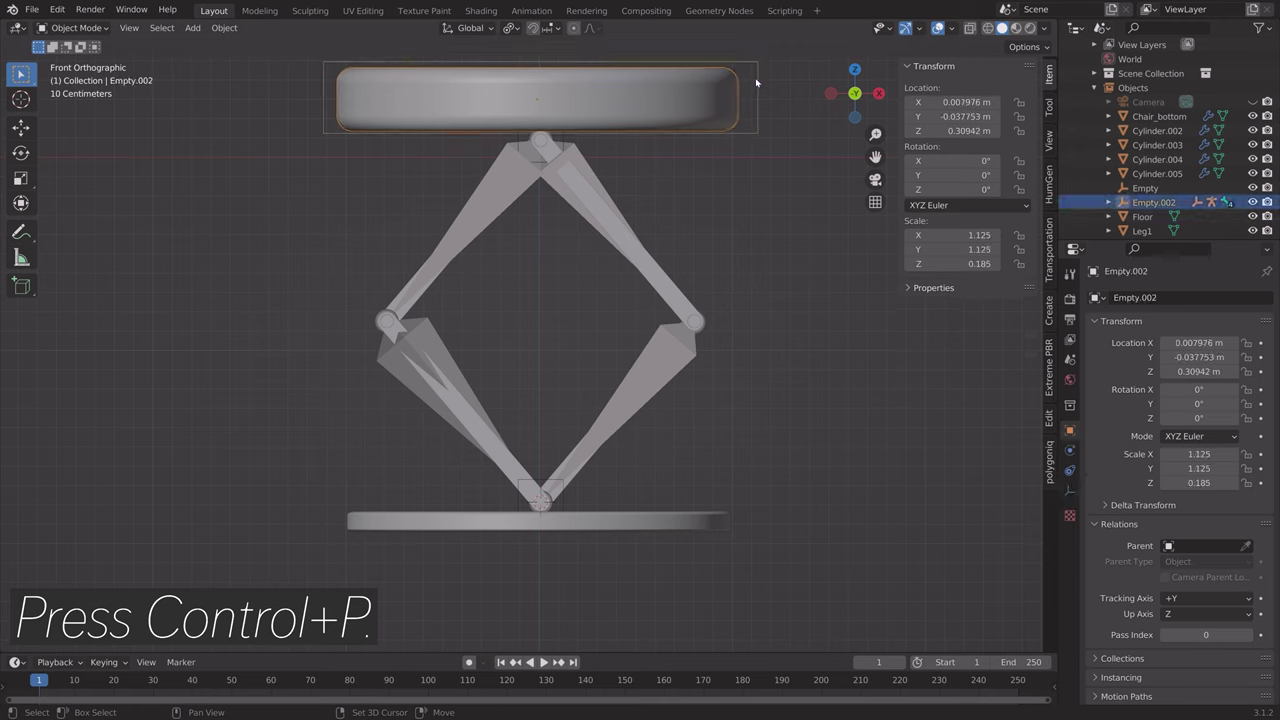
# Parent the seat mesh to the seat empty, Empty.002, using Object (Keep Transform), and test-move the empty, cancelling the move.
pyautogui.hotkey('ctrl', 'p')
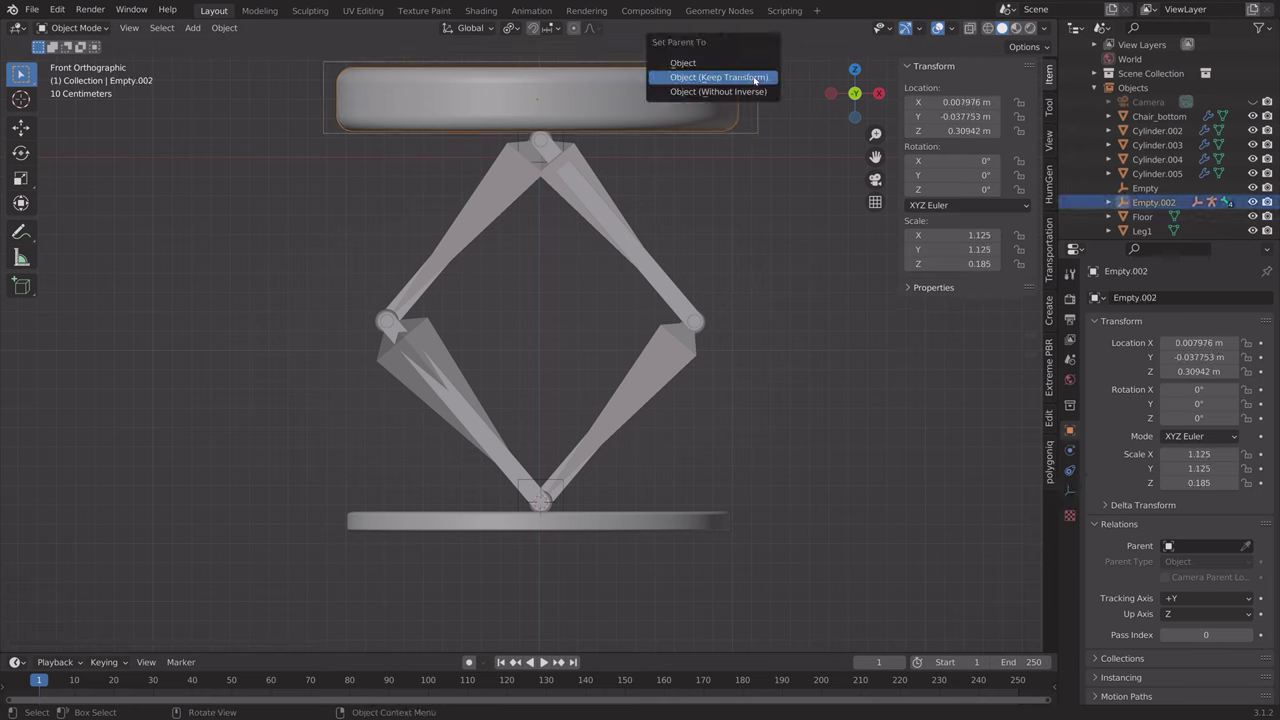
pyautogui.click(755, 78)
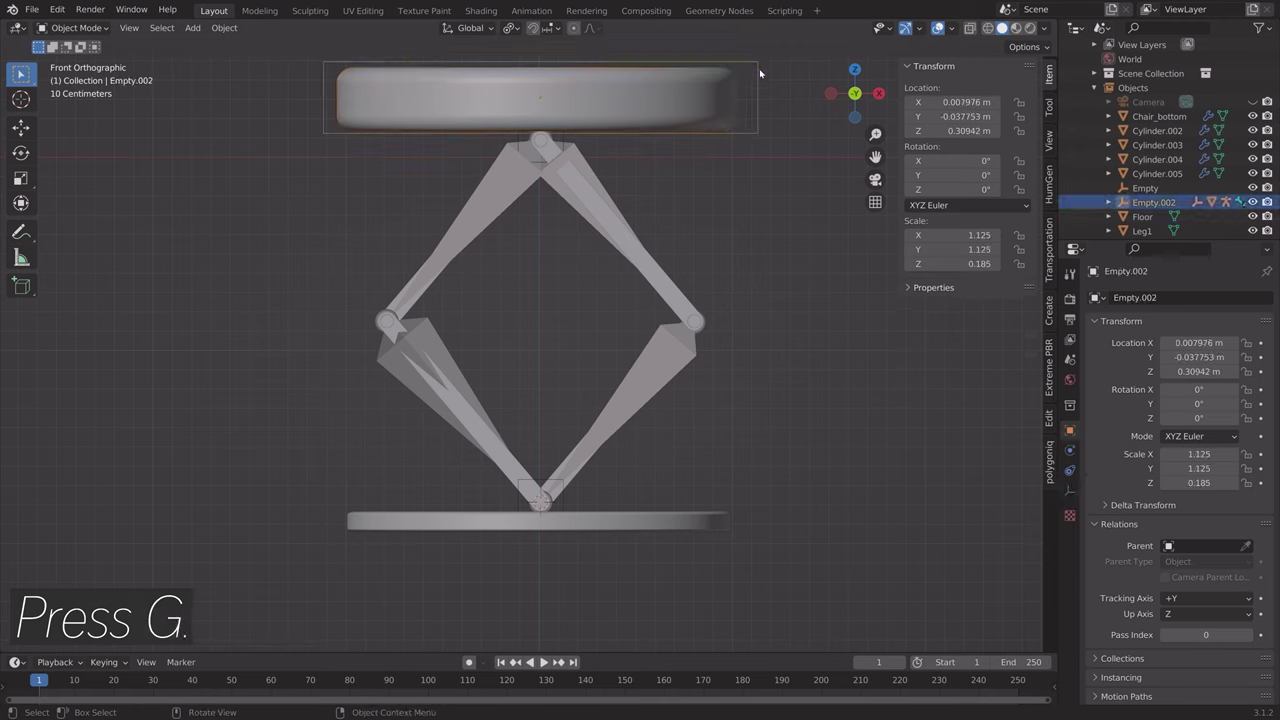
pyautogui.press('g')
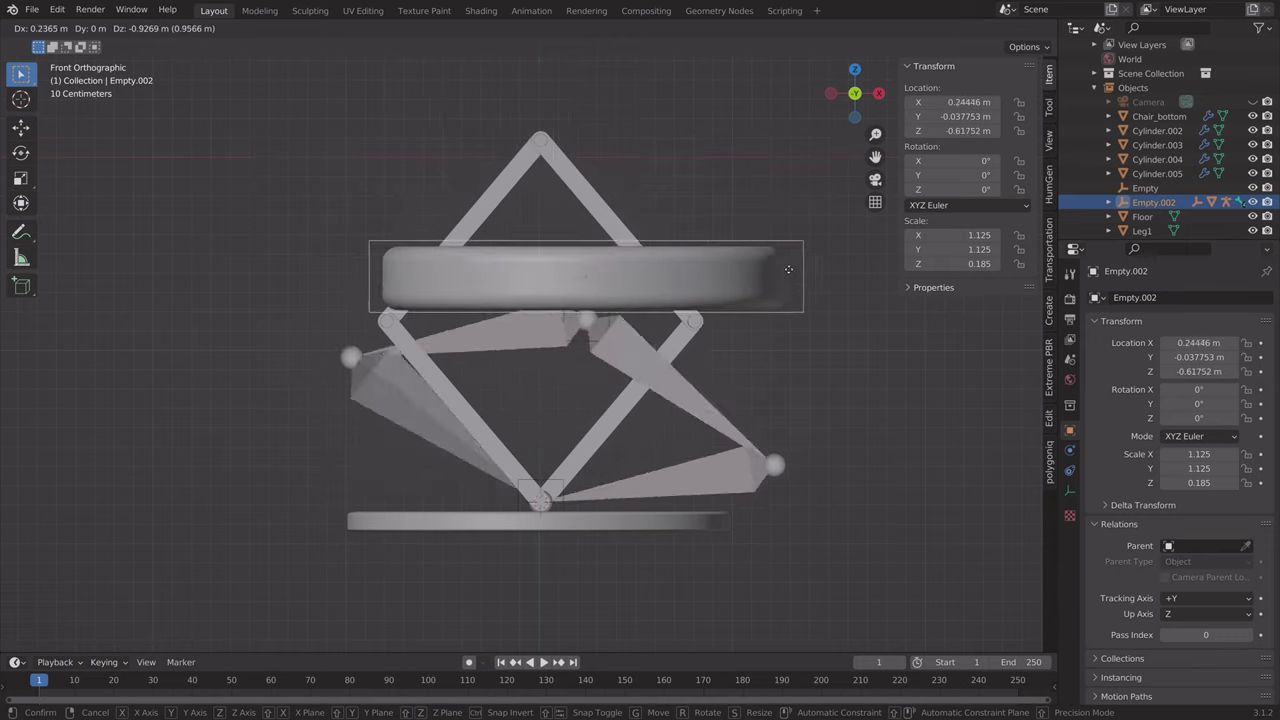
pyautogui.click(742, 90)
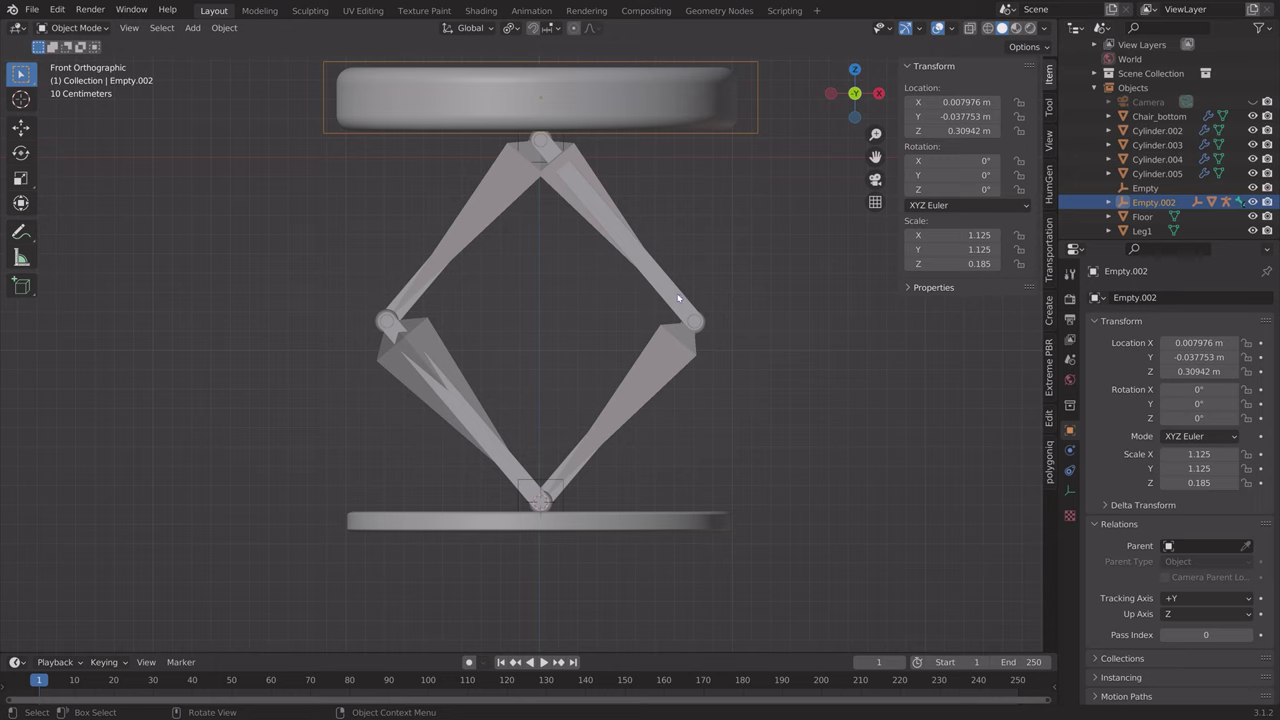
# Select the armature and switch it to Pose Mode.
pyautogui.moveTo(669, 300)
pyautogui.mouseDown(button='middle')
pyautogui.moveTo(737, 266)
pyautogui.moveTo(654, 283)
pyautogui.mouseUp(button='middle')
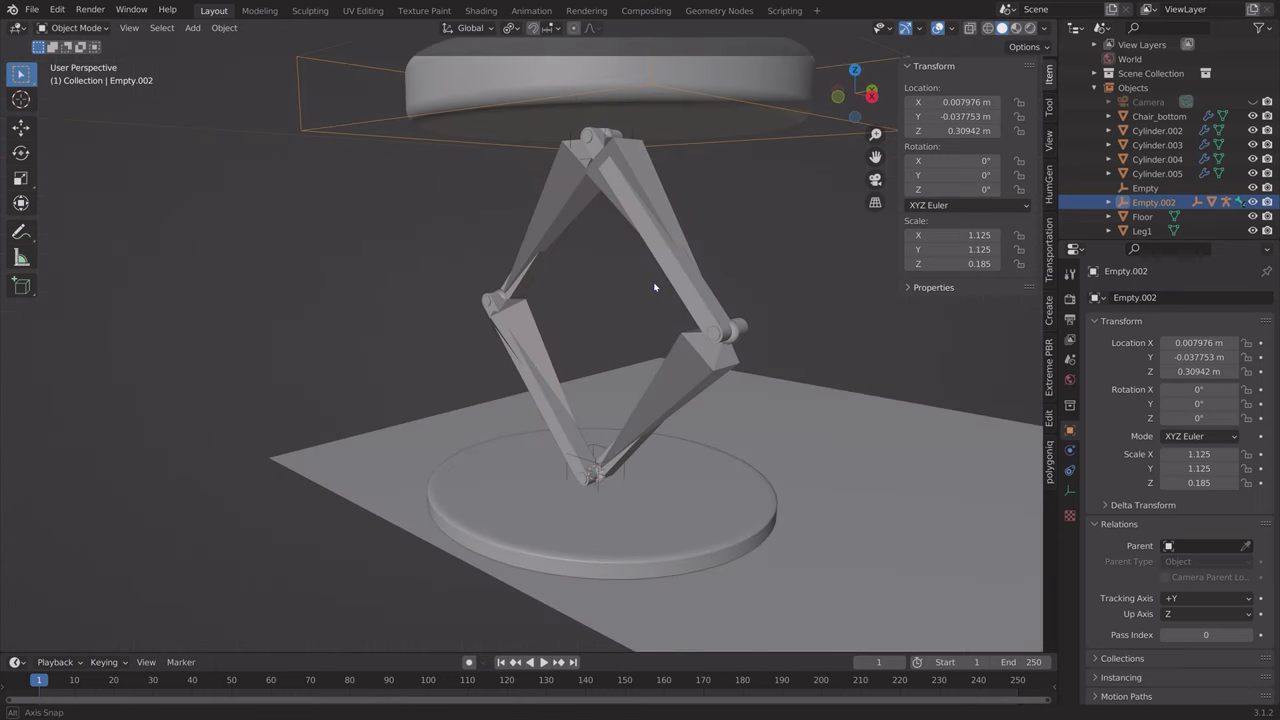
pyautogui.click(651, 178)
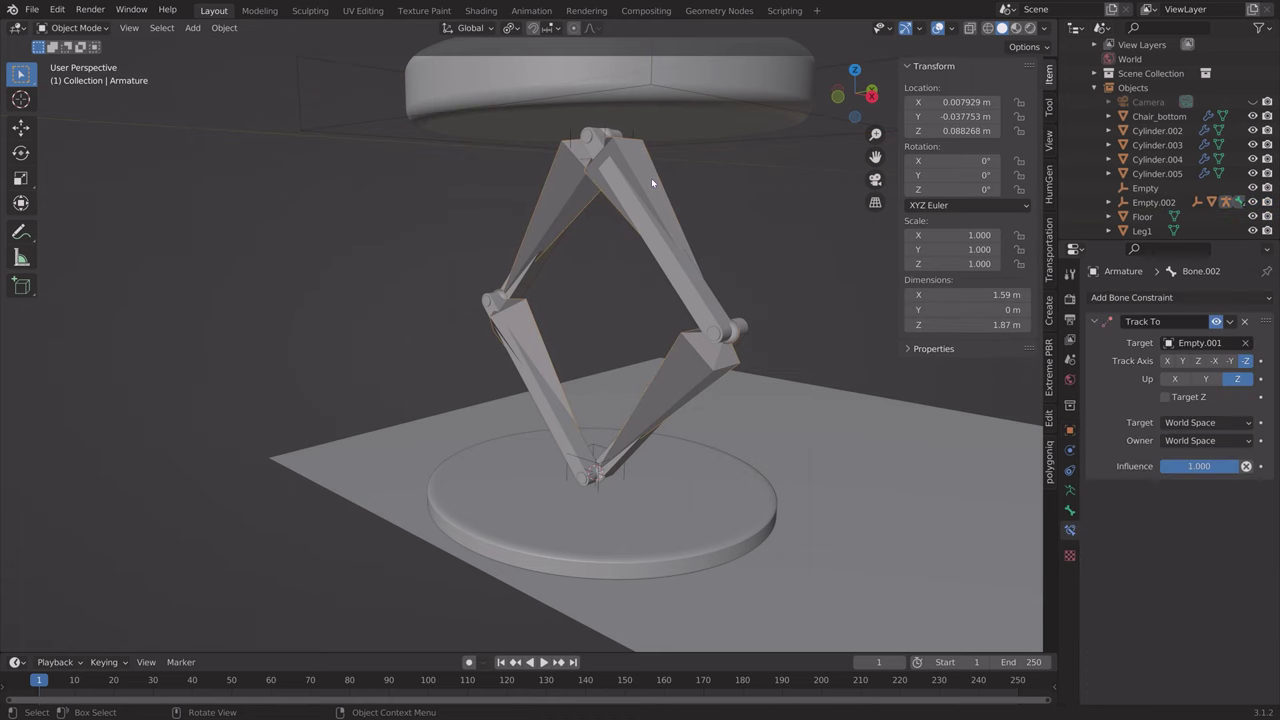
pyautogui.click(61, 28)
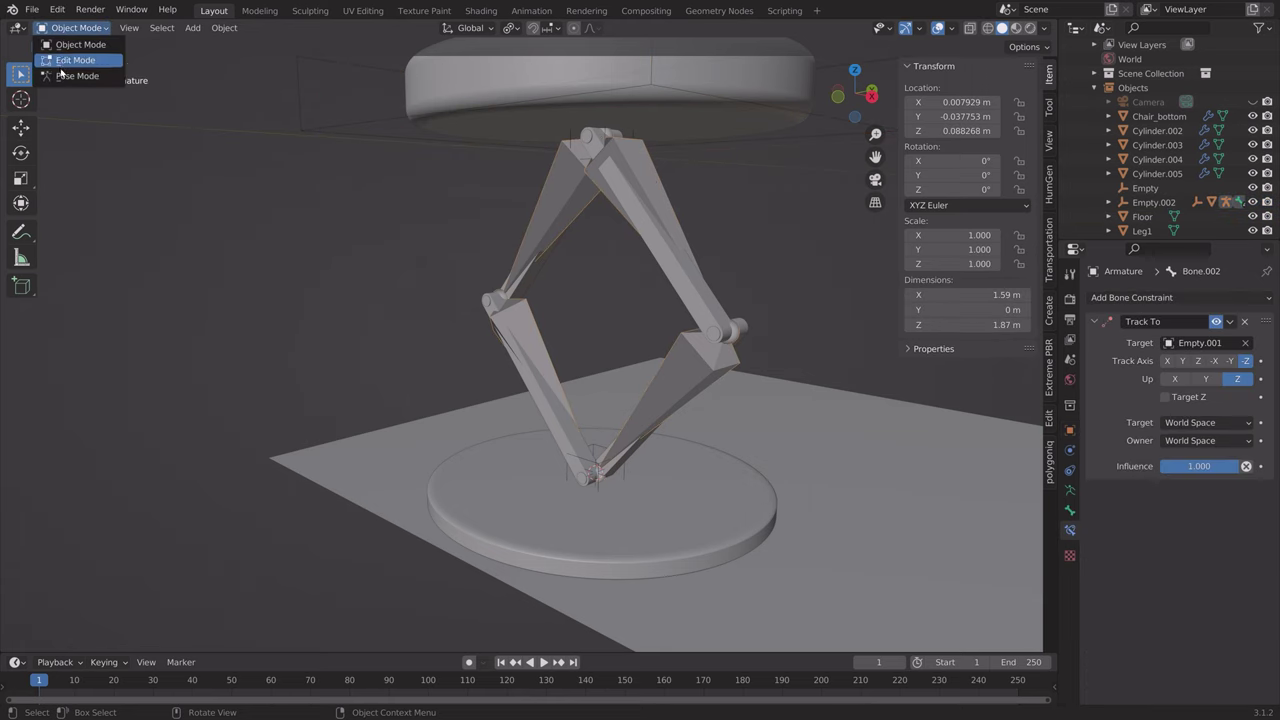
pyautogui.click(62, 77)
# Parent Leg1 to the upper-left bone, Bone.002, using the Bone parent type.
pyautogui.moveTo(676, 310); pyautogui.dragTo(559, 205, button='middle')
pyautogui.scroll(4, 470, 235)
pyautogui.moveTo(451, 263); pyautogui.dragTo(231, 236, button='middle')
pyautogui.click(160, 210)
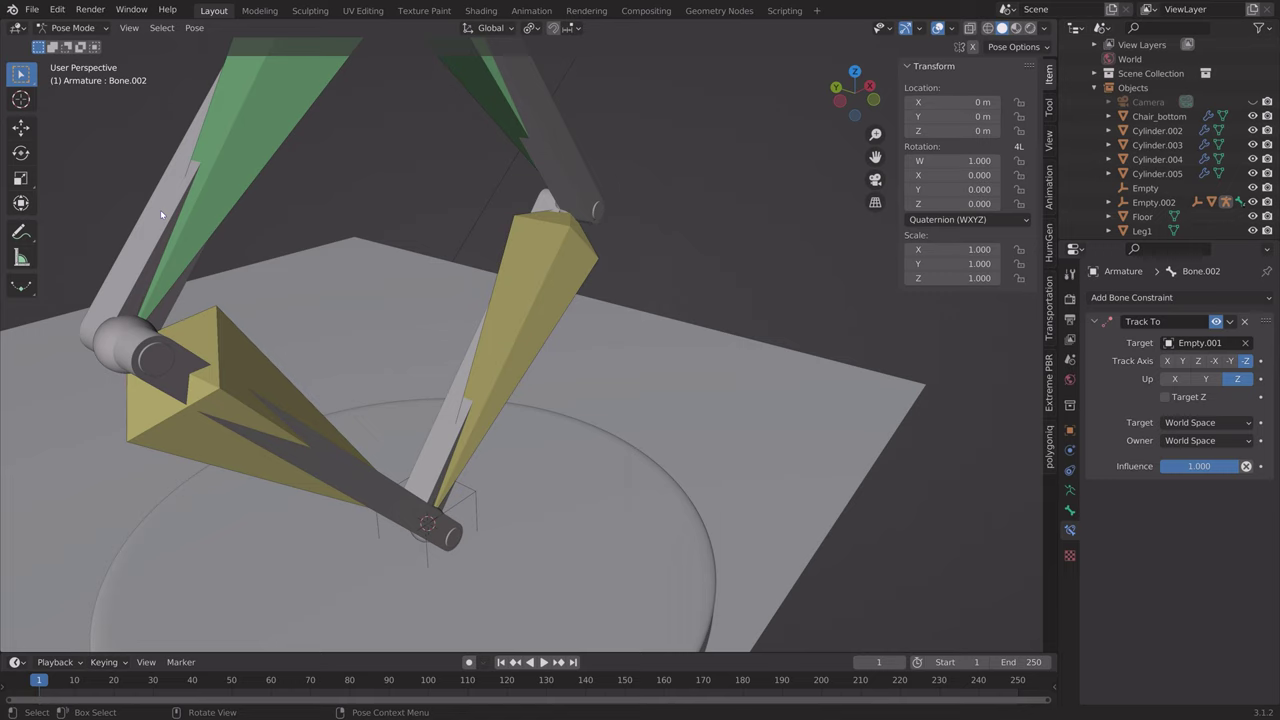
pyautogui.keyDown('ctrl'); pyautogui.click(1149, 231); pyautogui.keyUp('ctrl')
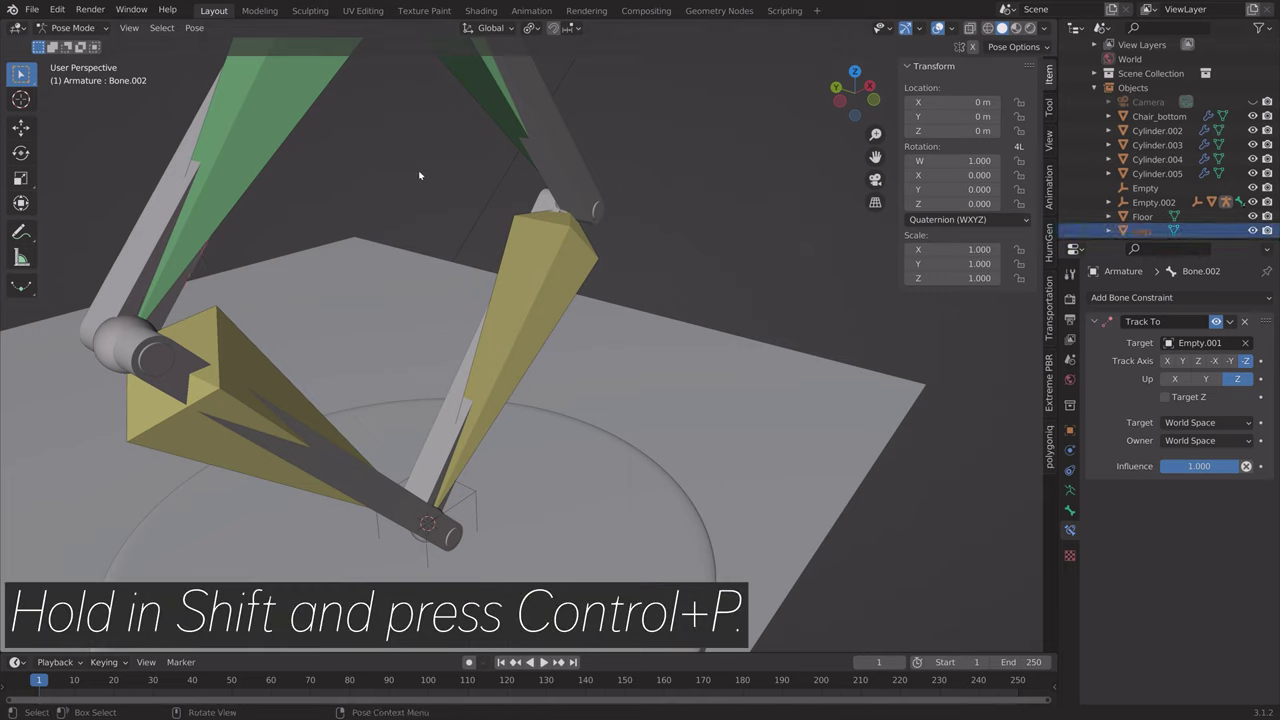
pyautogui.scroll(-4, 350, 170)
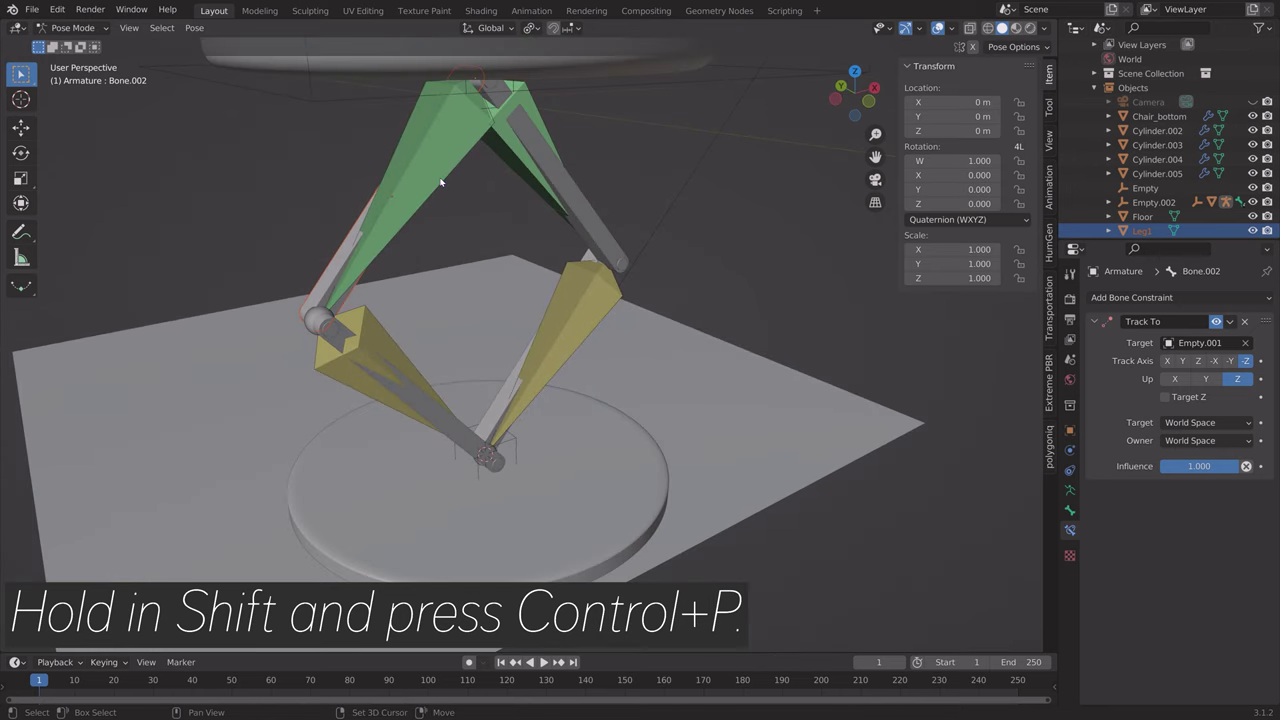
pyautogui.keyDown('shift'); pyautogui.click(440, 182); pyautogui.keyUp('shift')
pyautogui.hotkey('ctrl', 'p')
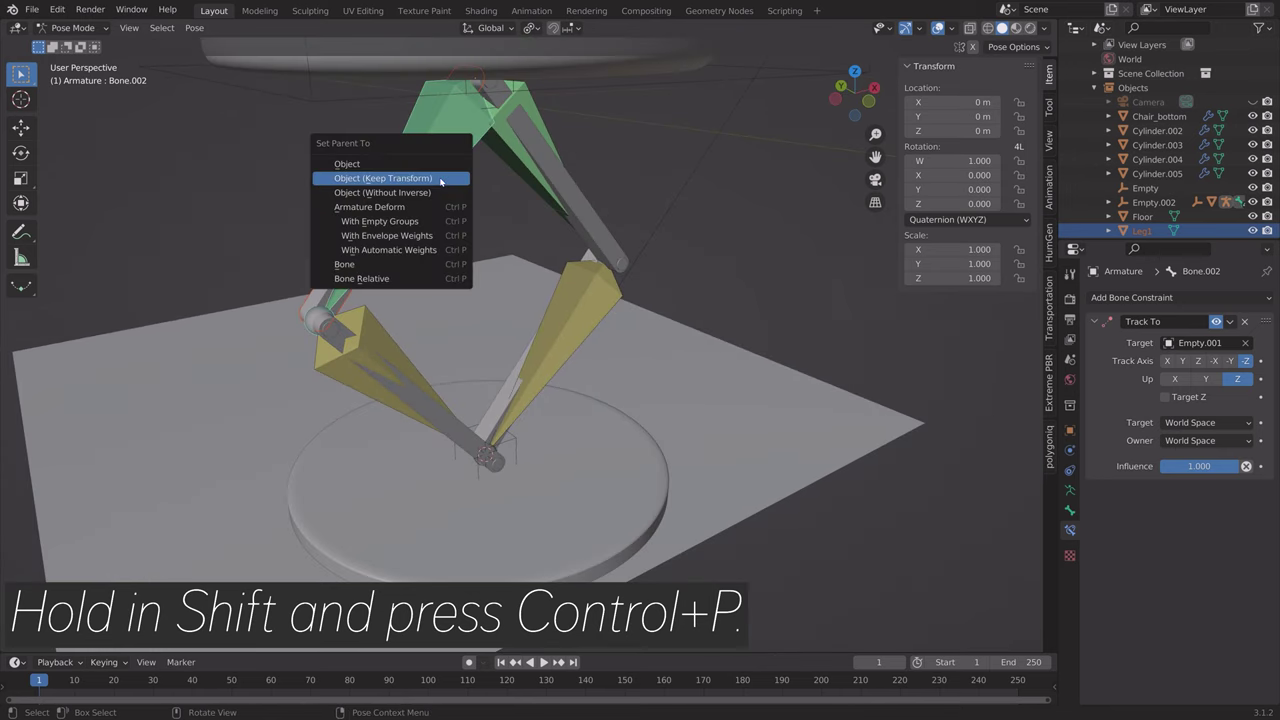
pyautogui.click(394, 266)
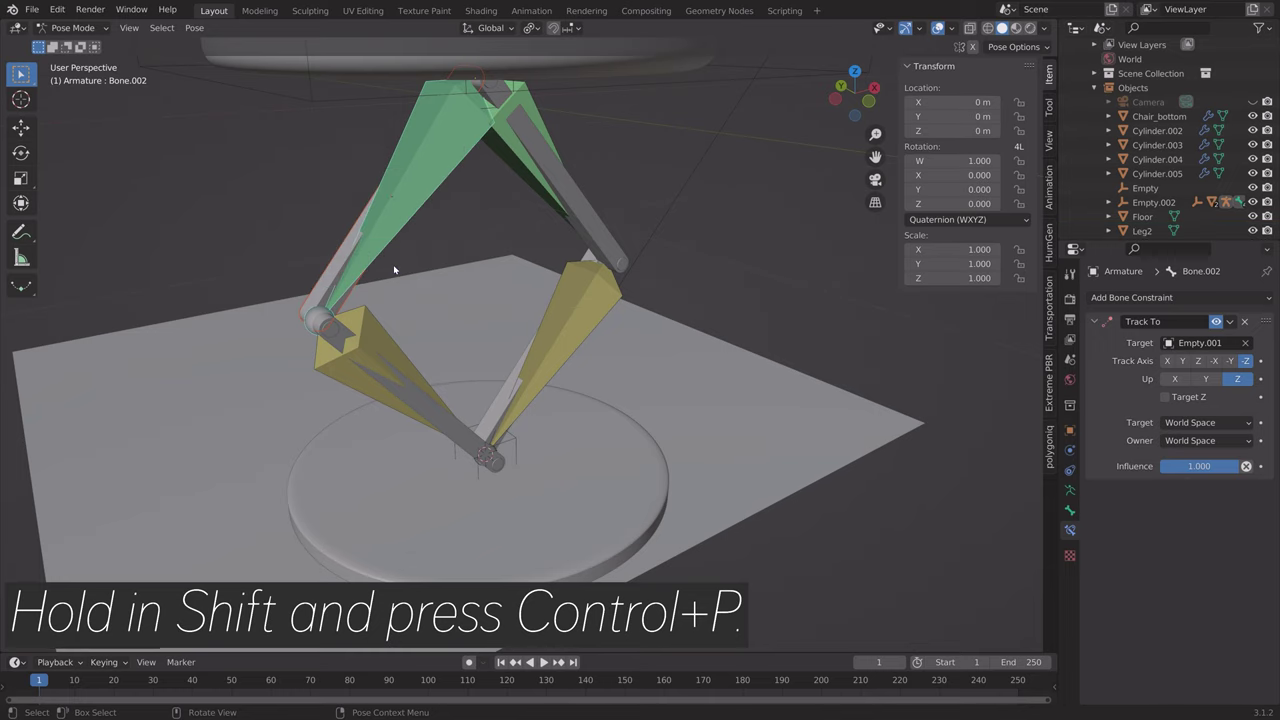
# Parent Leg2 to the lower-left bone, Bone.003, using the Bone parent type.
pyautogui.moveTo(538, 229); pyautogui.dragTo(633, 235, button='middle')
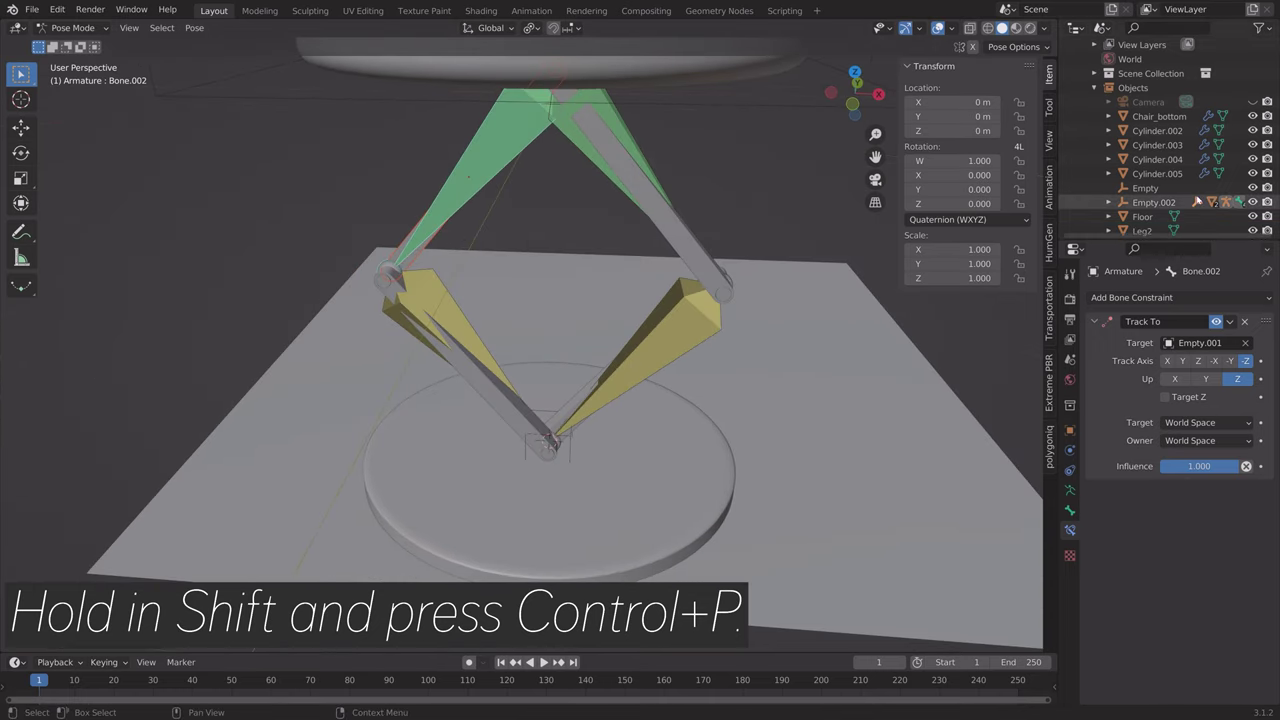
pyautogui.scroll(-1, 1167, 203)
pyautogui.click(1150, 205)
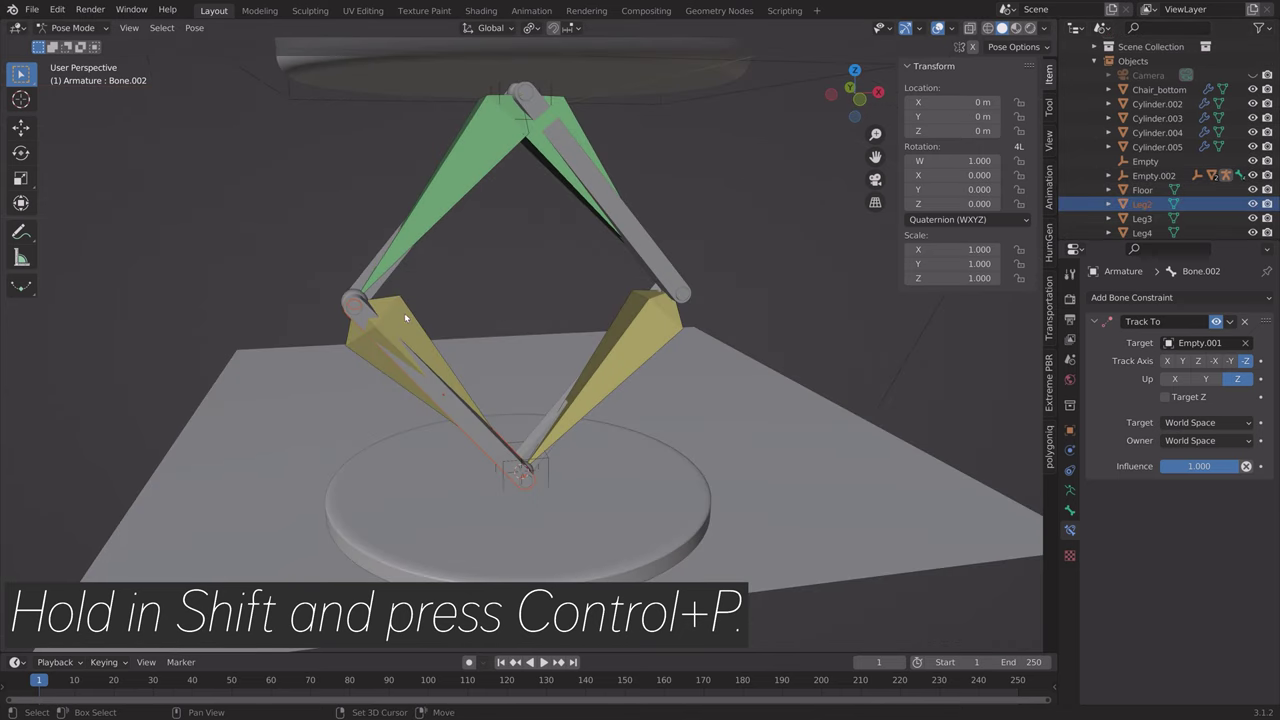
pyautogui.keyDown('shift'); pyautogui.click(413, 308); pyautogui.keyUp('shift')
pyautogui.hotkey('ctrl', 'p')
pyautogui.click(413, 306)
# Parent Leg3 to the lower-right bone, Bone.001, using the Bone parent type.
pyautogui.scroll(-1, 1150, 200)
pyautogui.click(1142, 197)
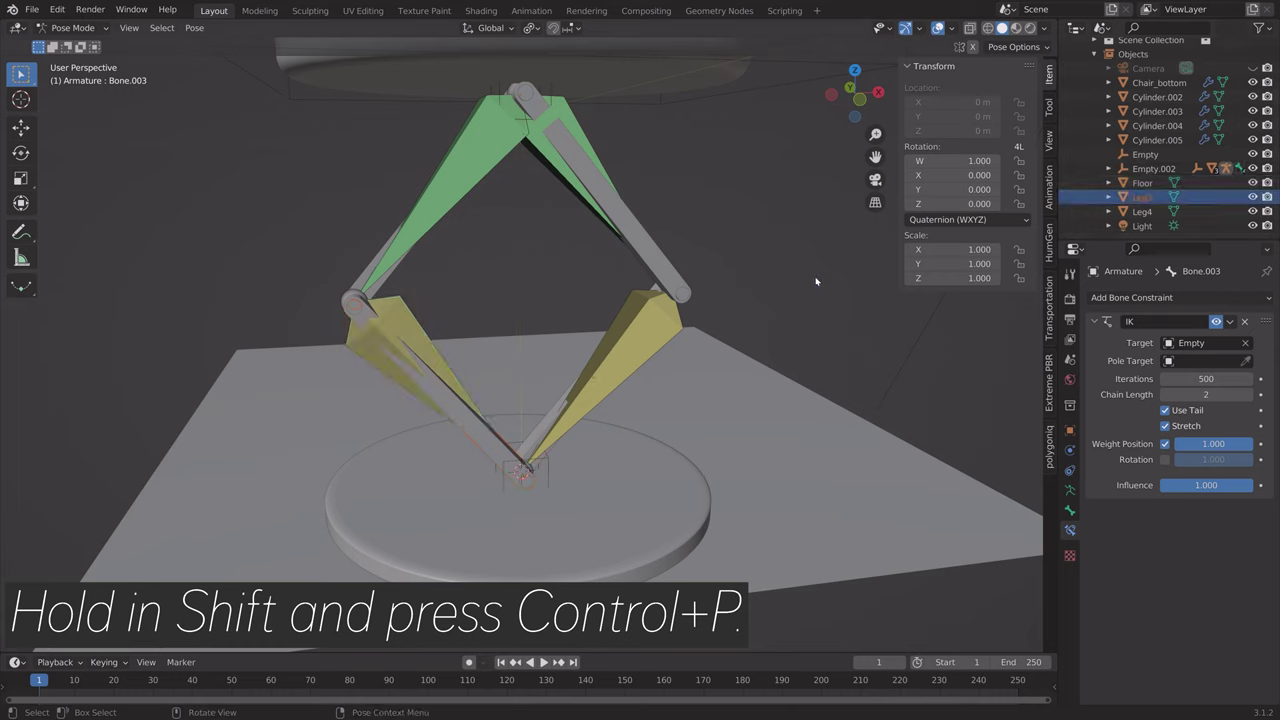
pyautogui.keyDown('shift'); pyautogui.click(636, 299); pyautogui.keyUp('shift')
pyautogui.hotkey('ctrl', 'p')
pyautogui.click(636, 297)
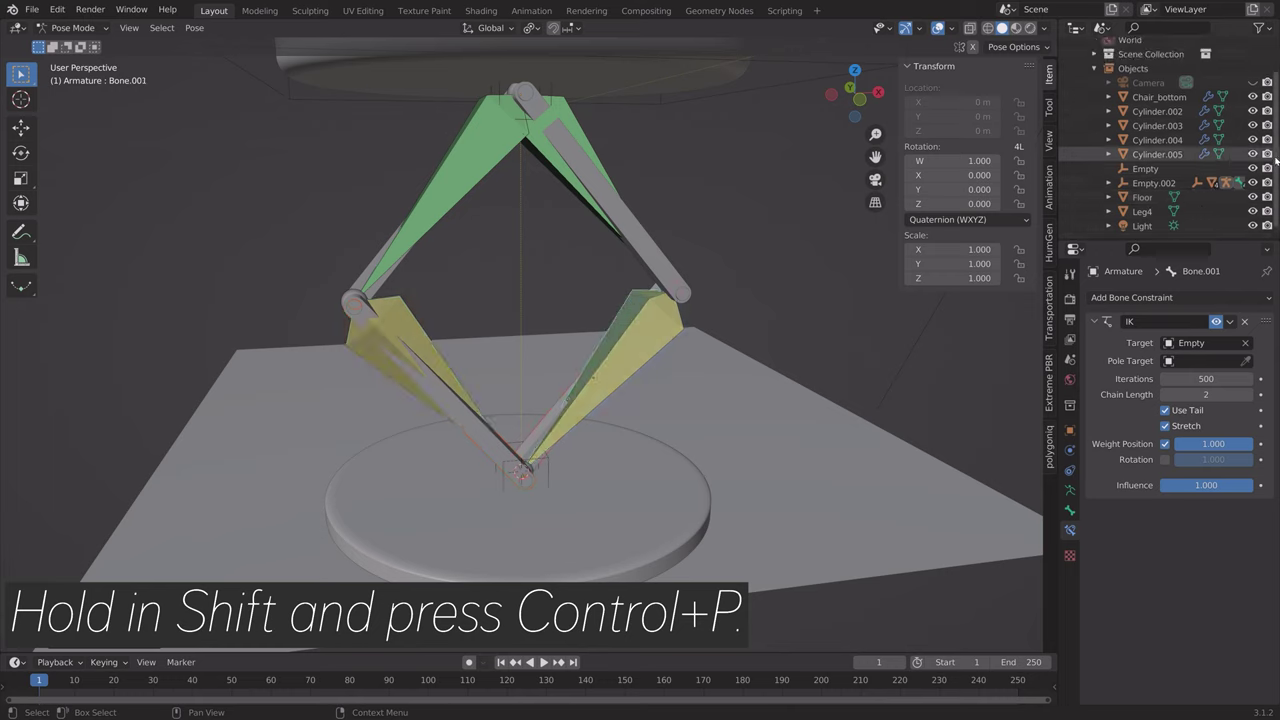
# Parent Leg4 to the upper-right bone, named Bone, using the Bone parent type.
pyautogui.keyDown('shift'); pyautogui.click(573, 192); pyautogui.keyUp('shift')
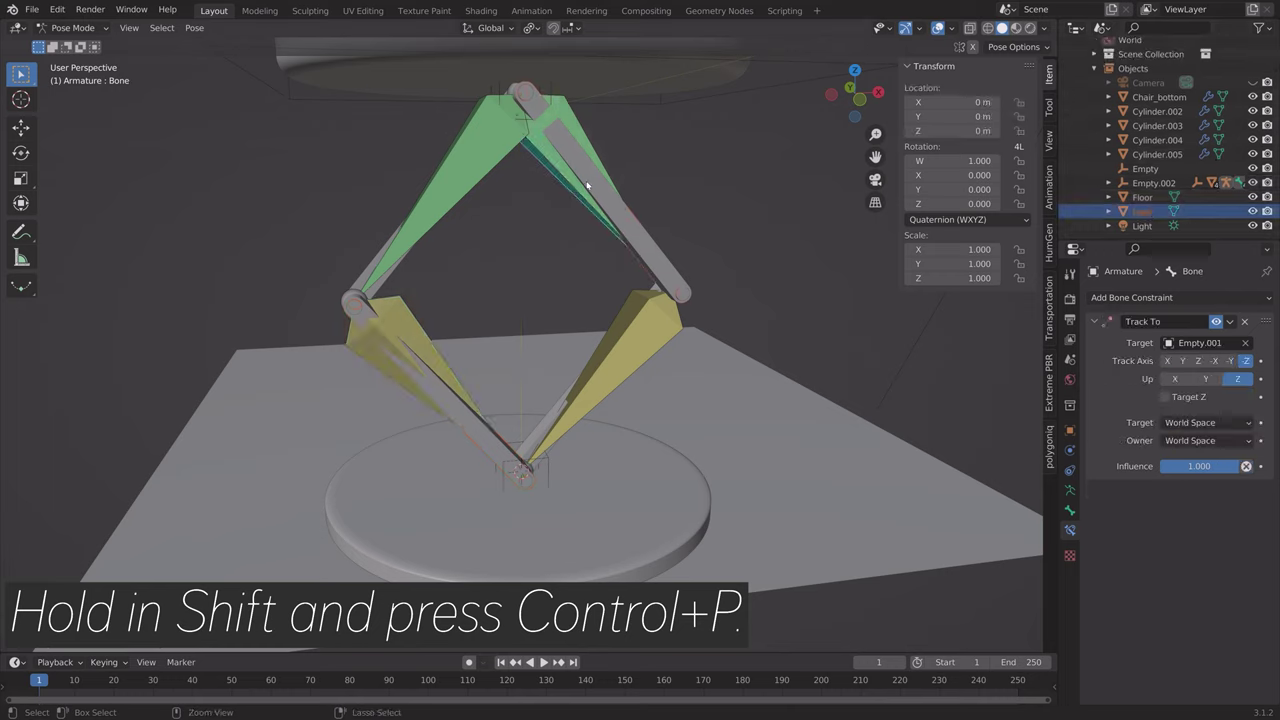
pyautogui.hotkey('ctrl', 'p')
pyautogui.click(587, 182)
# Save an incremented copy of the file as tut4.blend.
pyautogui.moveTo(741, 273); pyautogui.dragTo(671, 277, button='middle')
pyautogui.hotkey('ctrl', 'shift', 's')
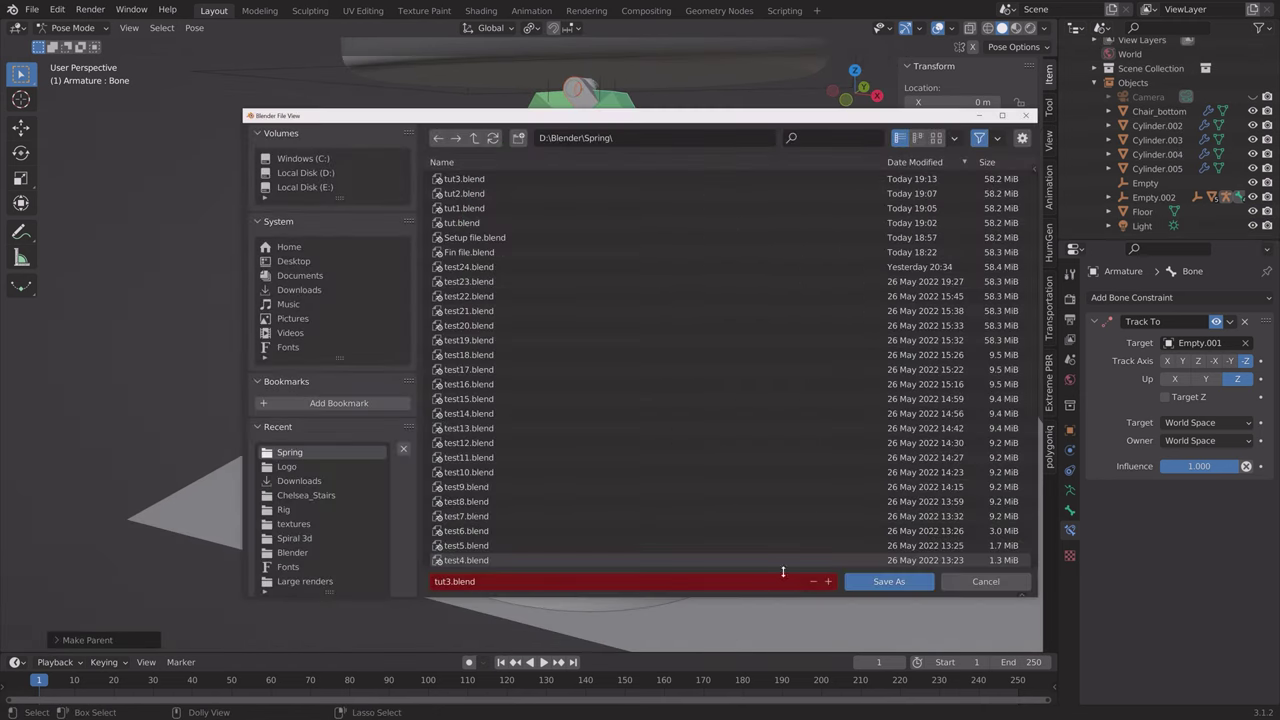
pyautogui.click(888, 582)
# Return to Object Mode and test the legs by lowering the seat empty about 0.35 m along Z, cancelling the move.
pyautogui.click(80, 28)
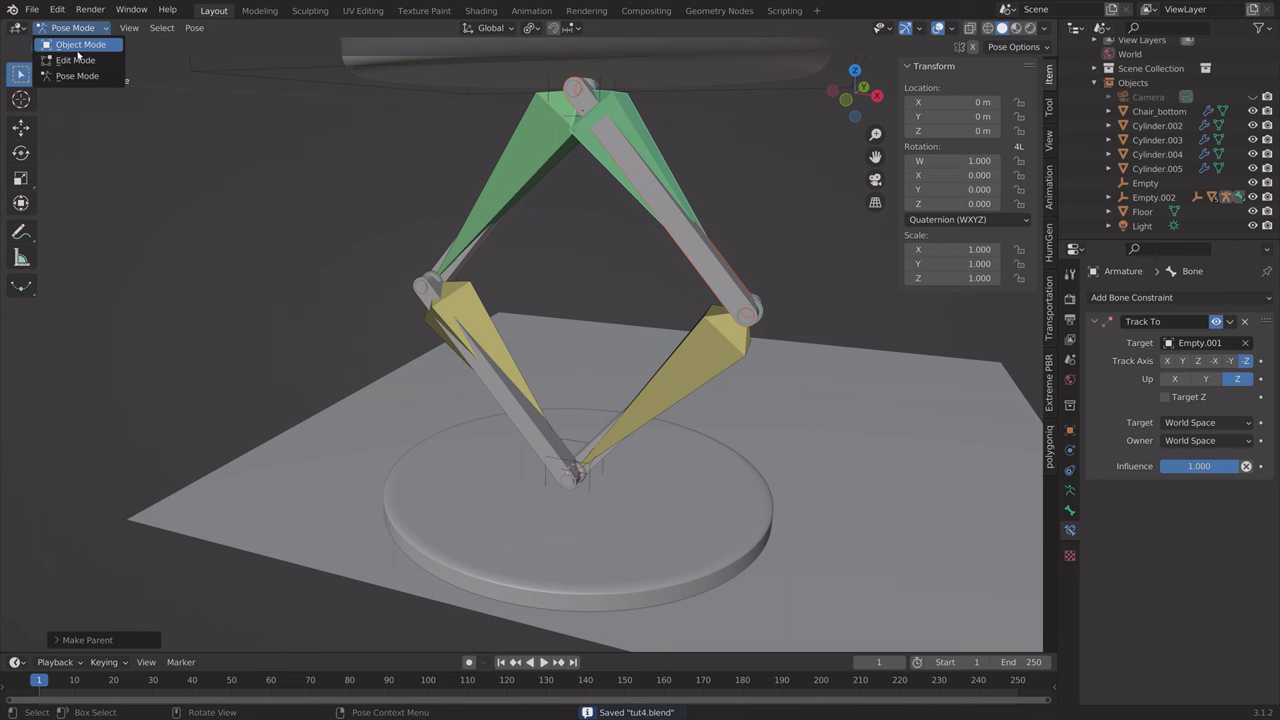
pyautogui.click(80, 45)
pyautogui.scroll(-2, 650, 90)
pyautogui.click(727, 91)
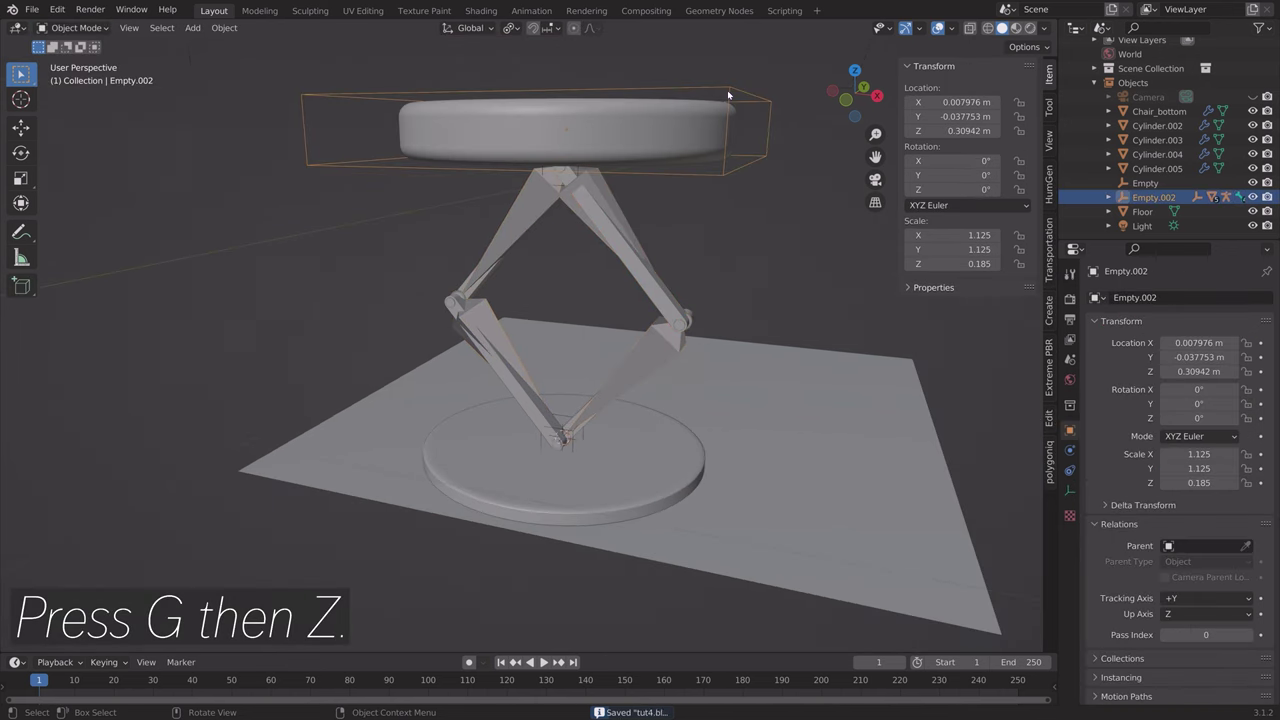
pyautogui.press('g')
pyautogui.press('z')
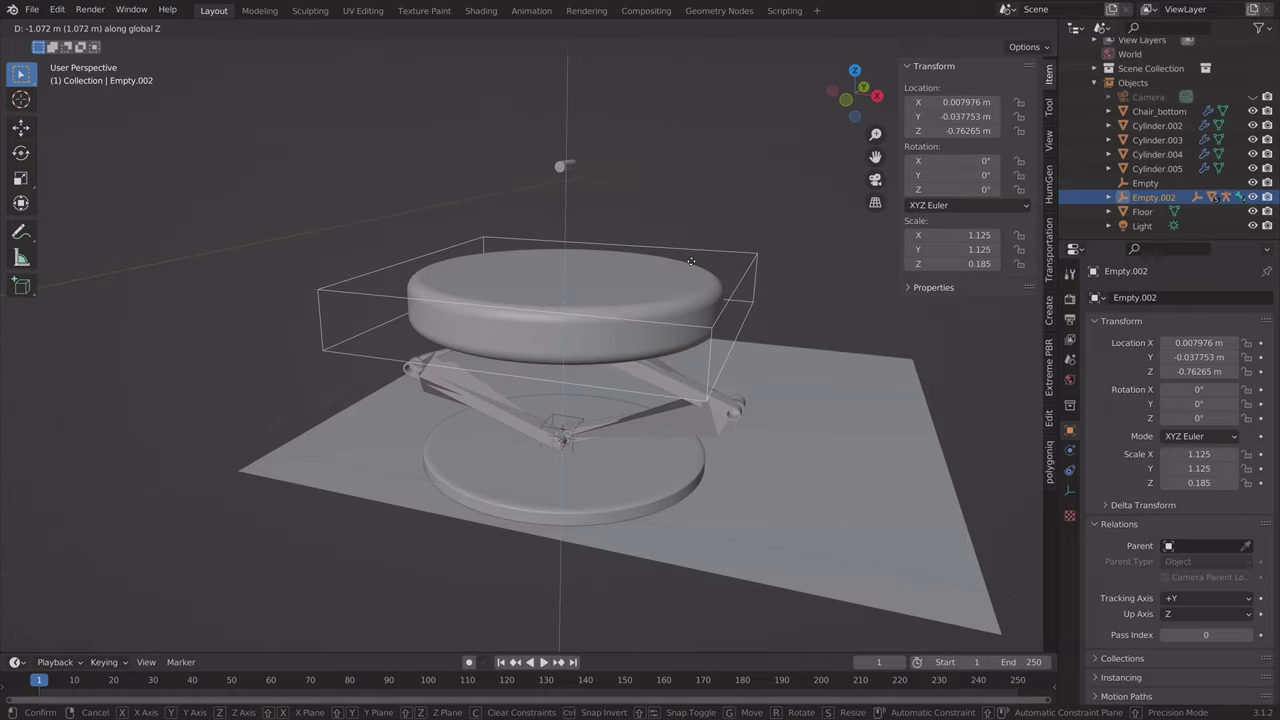
pyautogui.click(696, 303)
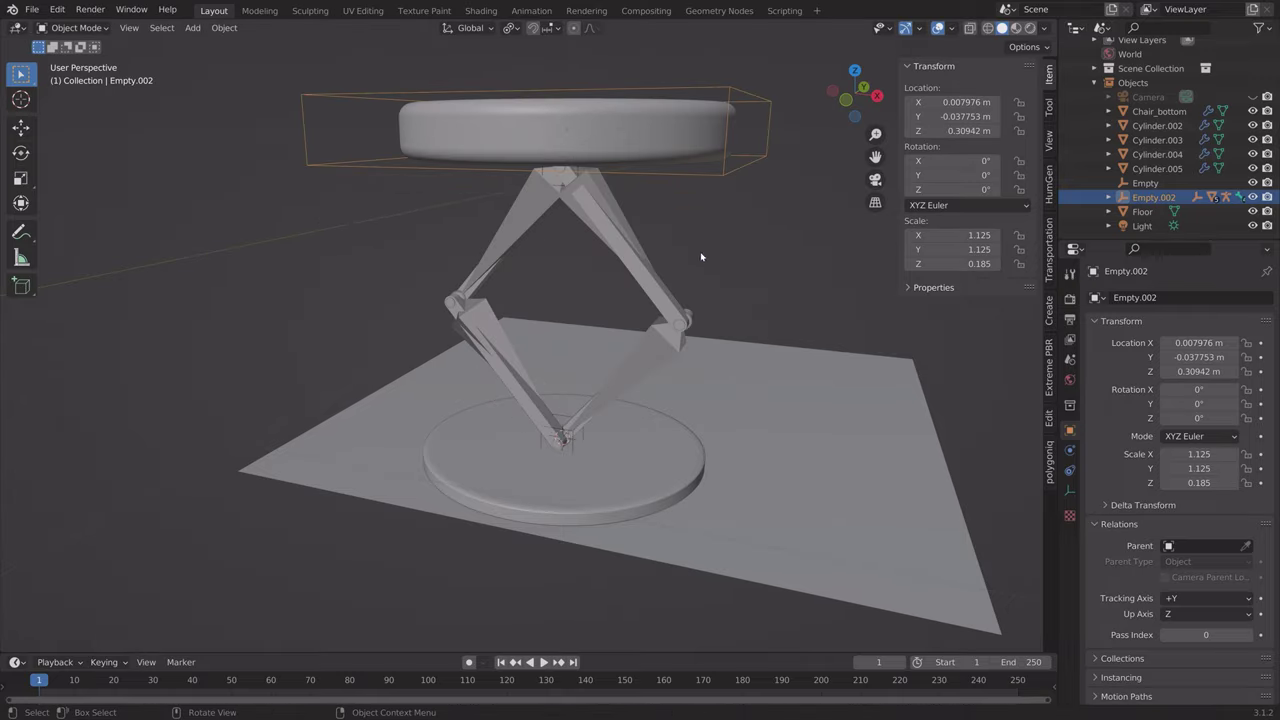
# Parent the right joint cylinder, Cylinder.003, to Leg4.
pyautogui.moveTo(733, 308); pyautogui.dragTo(805, 328, button='middle')
pyautogui.scroll(4, 620, 291)
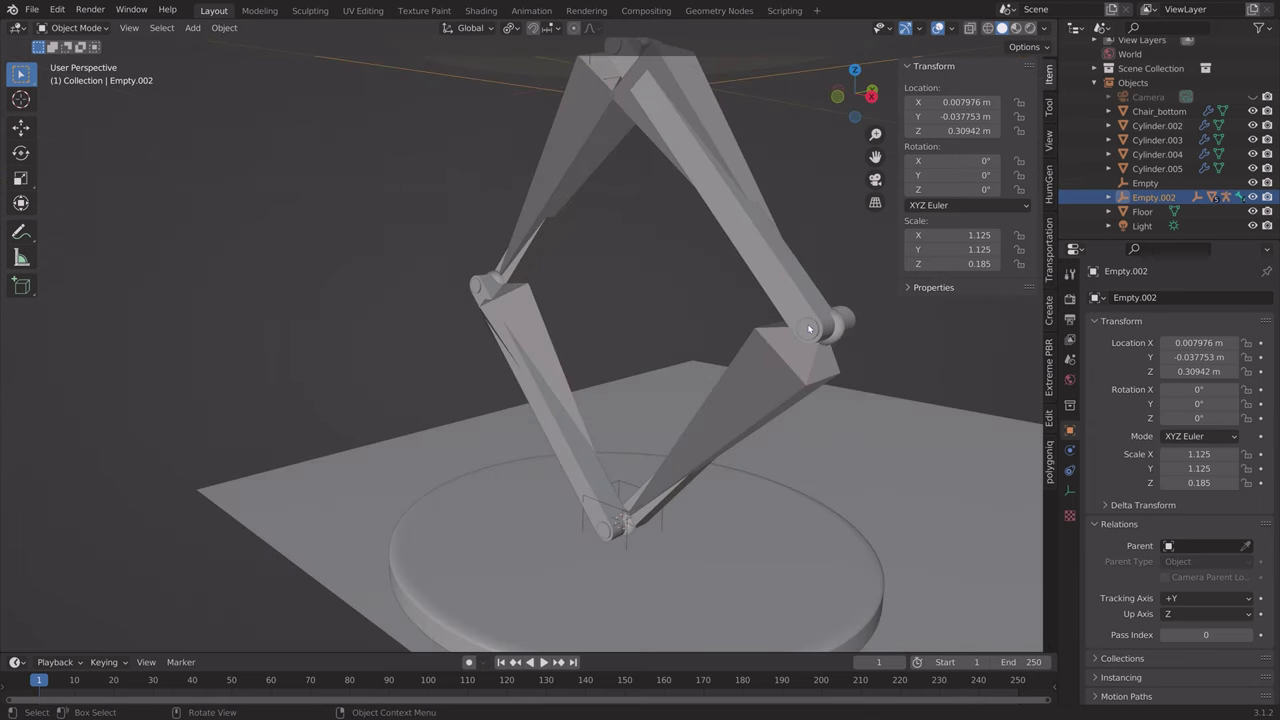
pyautogui.click(809, 329)
pyautogui.moveTo(815, 335); pyautogui.dragTo(709, 333, button='middle')
pyautogui.keyDown('shift'); pyautogui.click(629, 283); pyautogui.keyUp('shift')
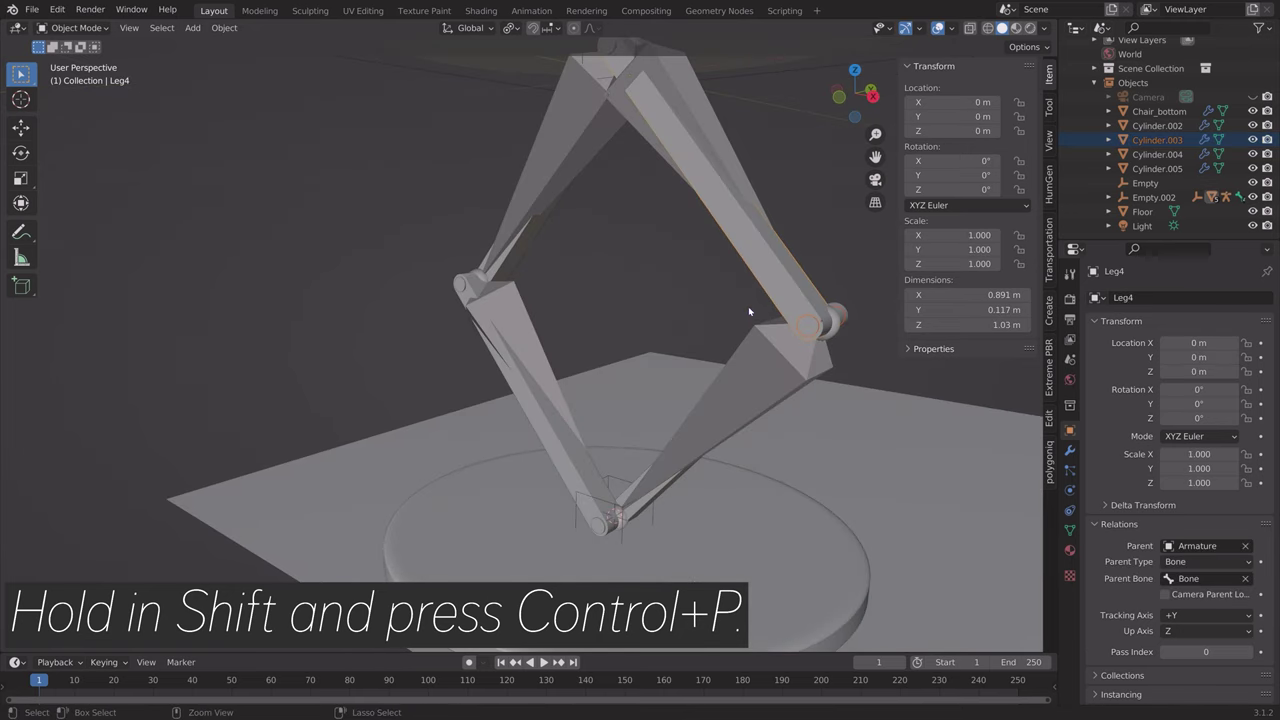
pyautogui.hotkey('ctrl', 'p')
pyautogui.click(749, 309)
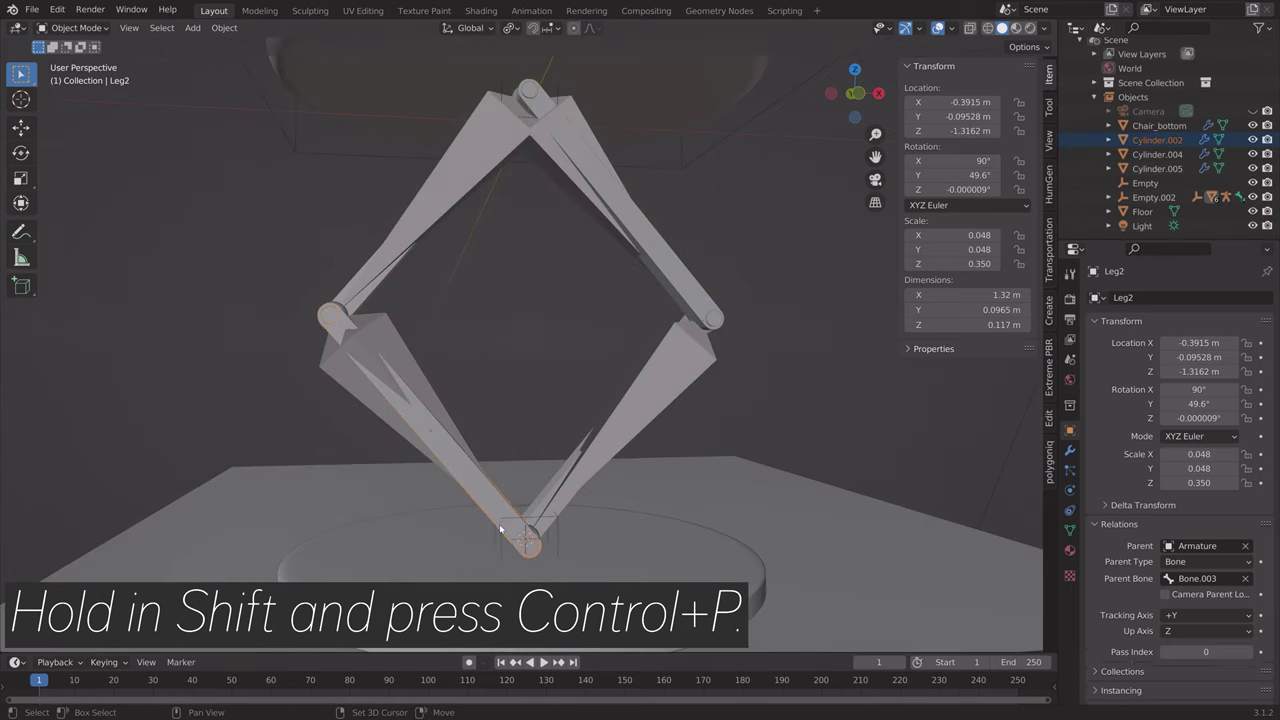
# Parent the bottom joint cylinder, Cylinder.002, to Leg2 using Object (Keep Transform), and the left joint cylinder, Cylinder.004, to Leg1.
pyautogui.hotkey('ctrl', 'p')
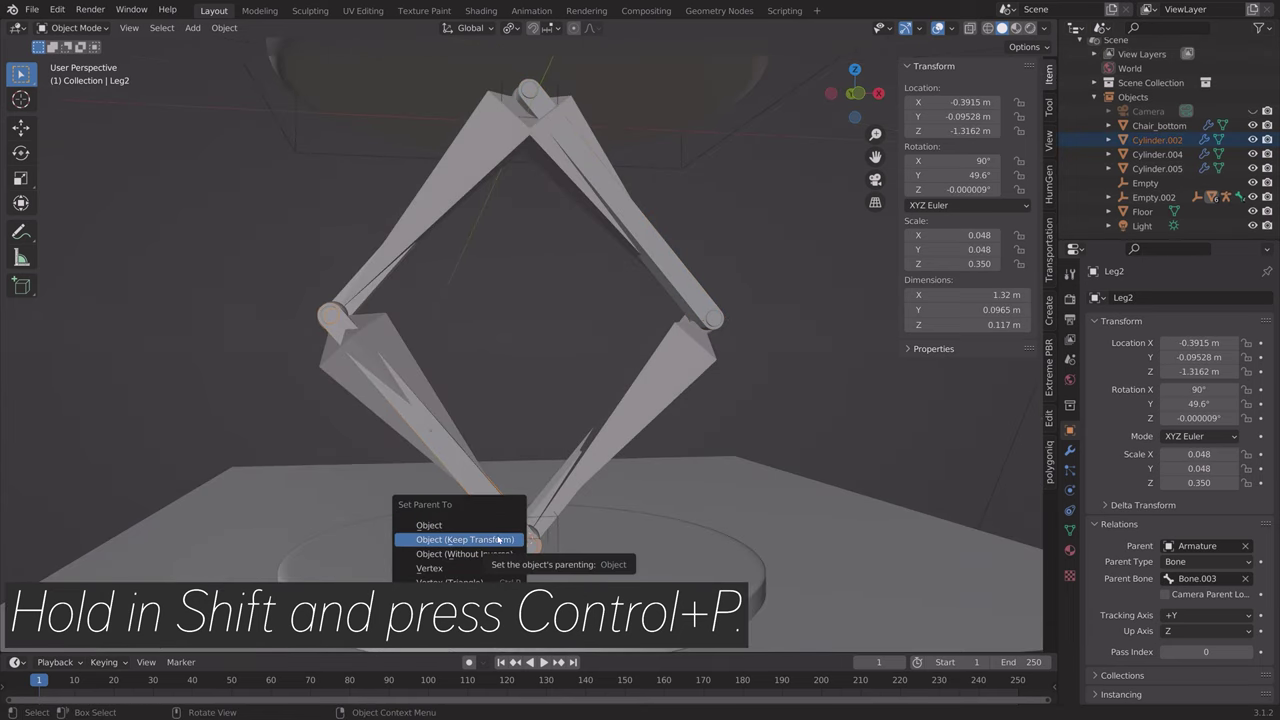
pyautogui.click(500, 534)
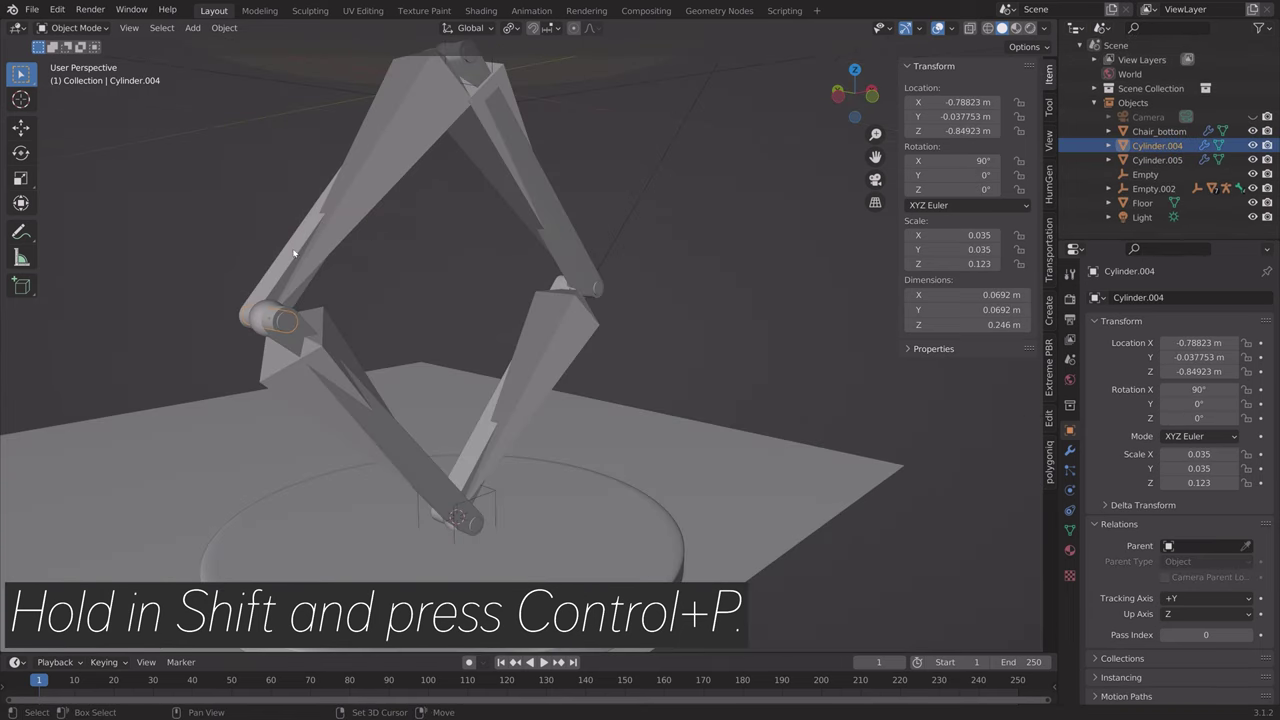
pyautogui.hotkey('ctrl', 'p')
pyautogui.click(293, 251)
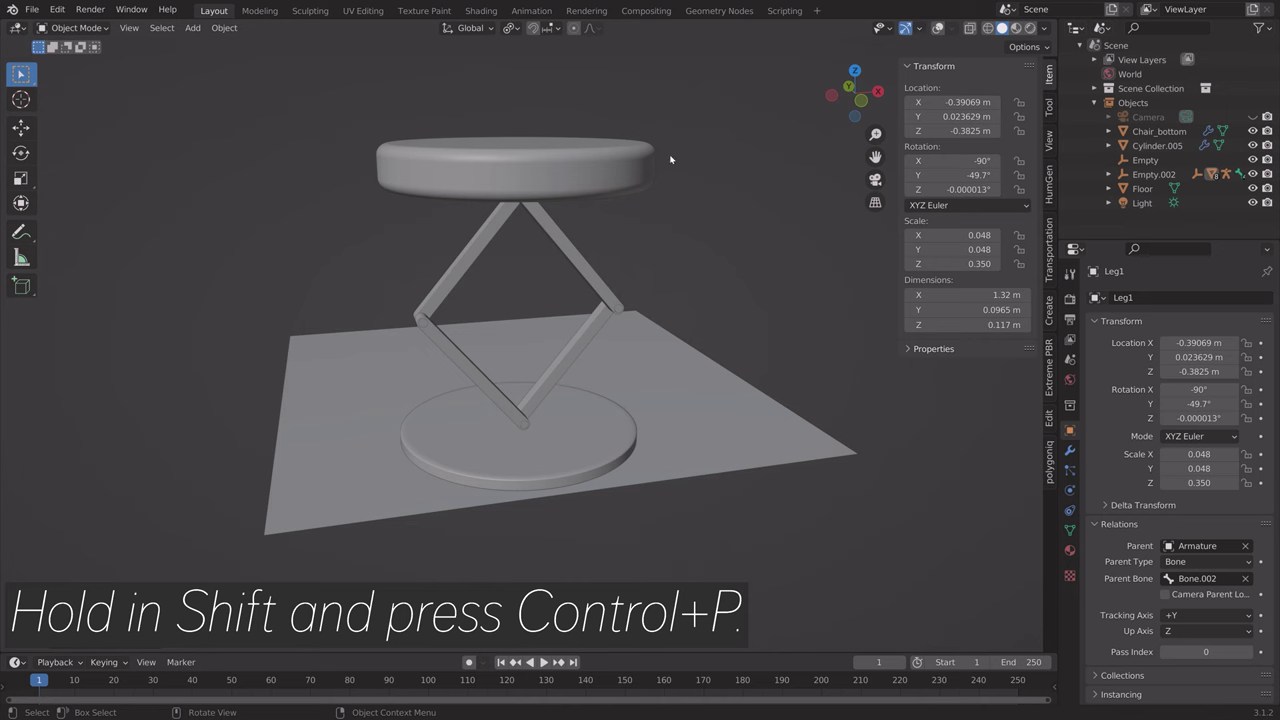
# Test the joint cylinders by moving the seat empty along Z, and cancel the move.
pyautogui.keyDown('shift'); pyautogui.click(669, 140); pyautogui.keyUp('shift')
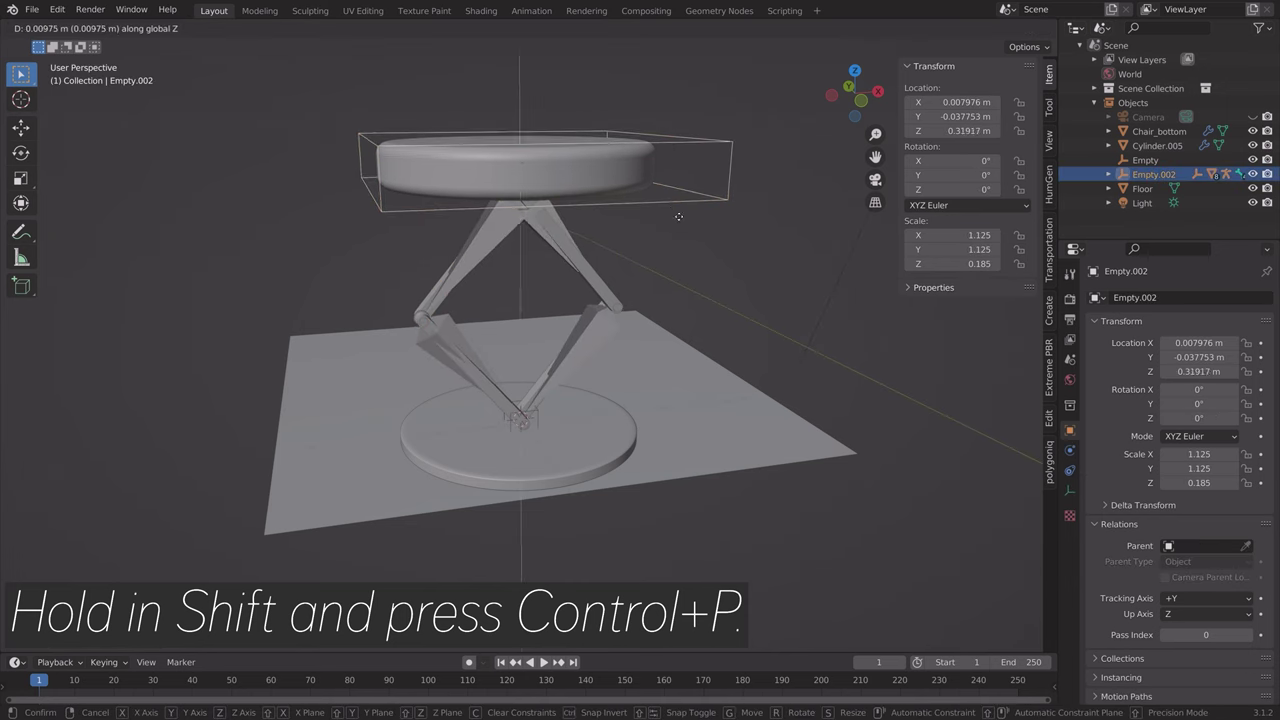
pyautogui.press('g')
pyautogui.press('Escape')
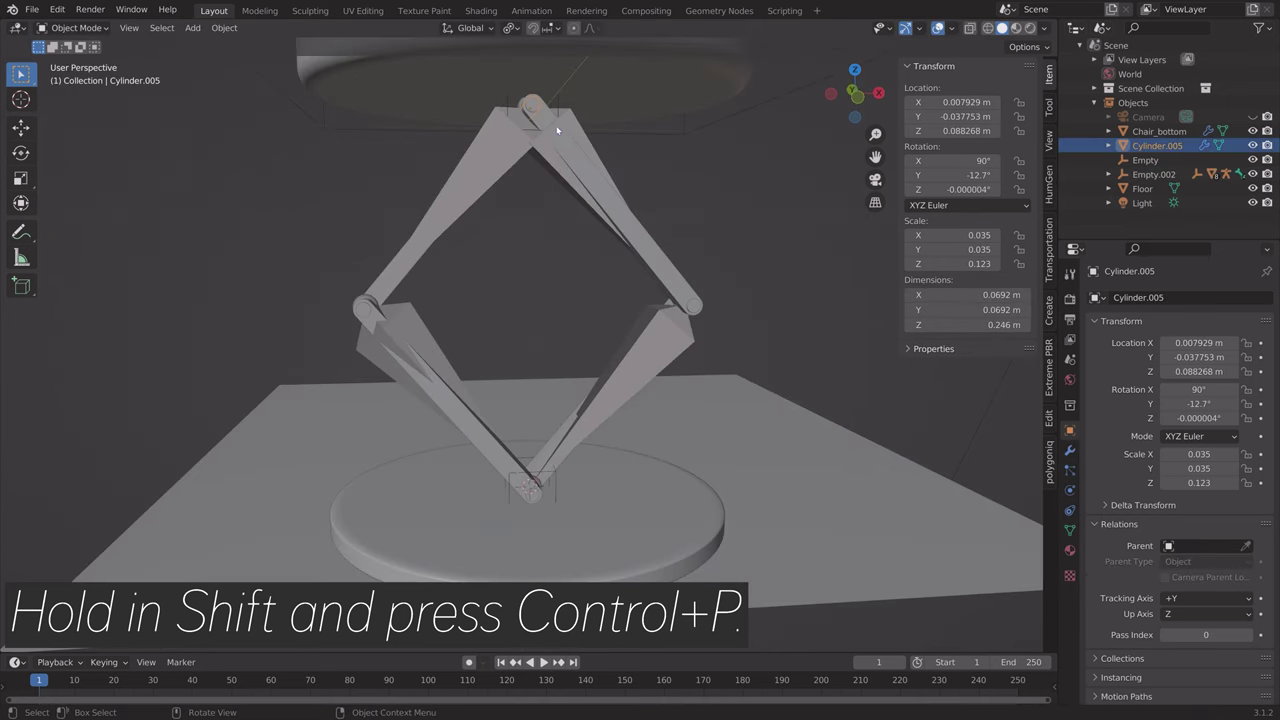
# Parent the top joint cylinder, Cylinder.005, to Leg4.
pyautogui.keyDown('shift'); pyautogui.click(546, 112); pyautogui.keyUp('shift')
pyautogui.hotkey('ctrl', 'p')
pyautogui.click(540, 150)
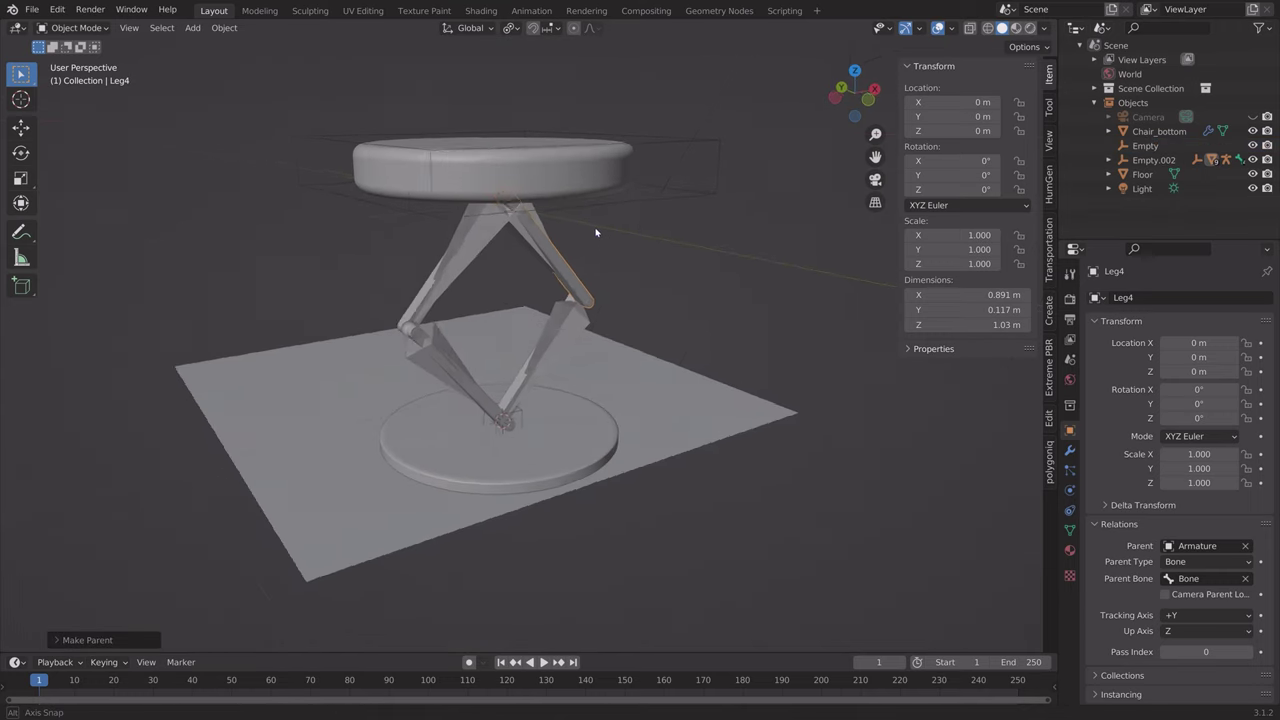
# Save an incremented copy of the file as tut5.blend.
pyautogui.moveTo(596, 233); pyautogui.dragTo(587, 238, button='middle')
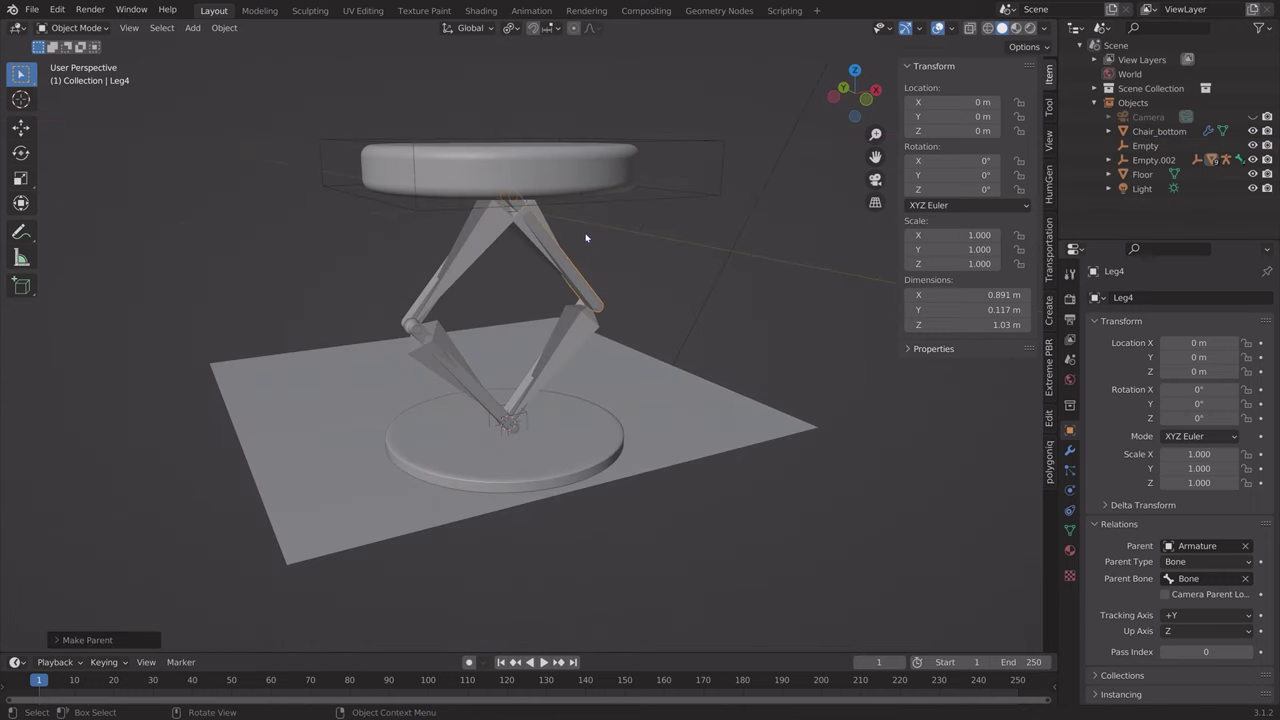
pyautogui.hotkey('ctrl', 'shift', 's')
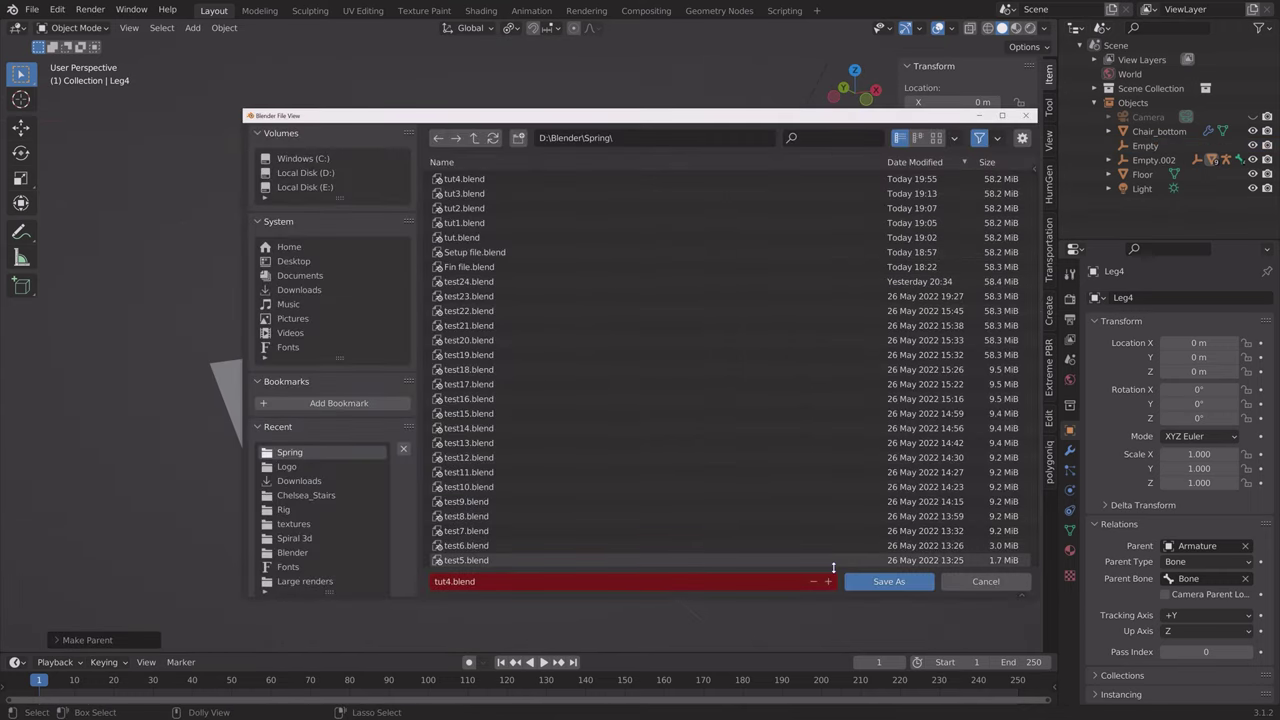
pyautogui.click(889, 581)
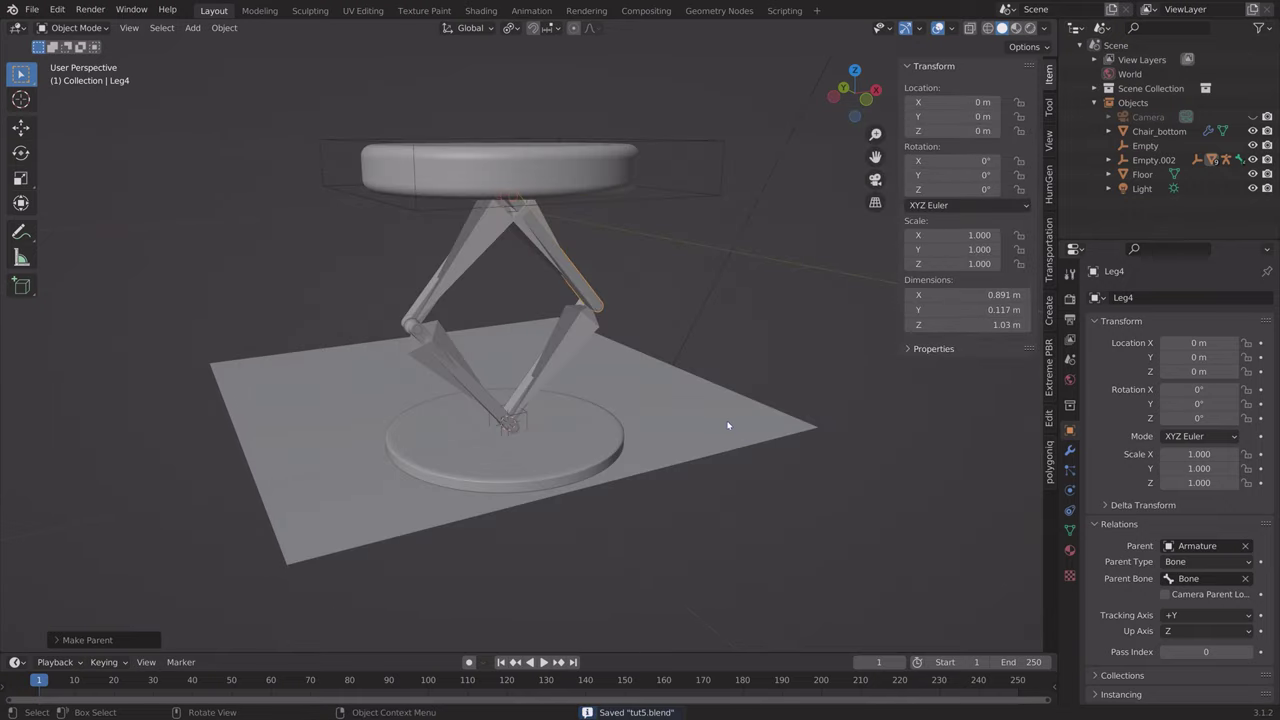
# Add a Limit Location object constraint to the seat empty, Empty.002.
pyautogui.click(704, 146)
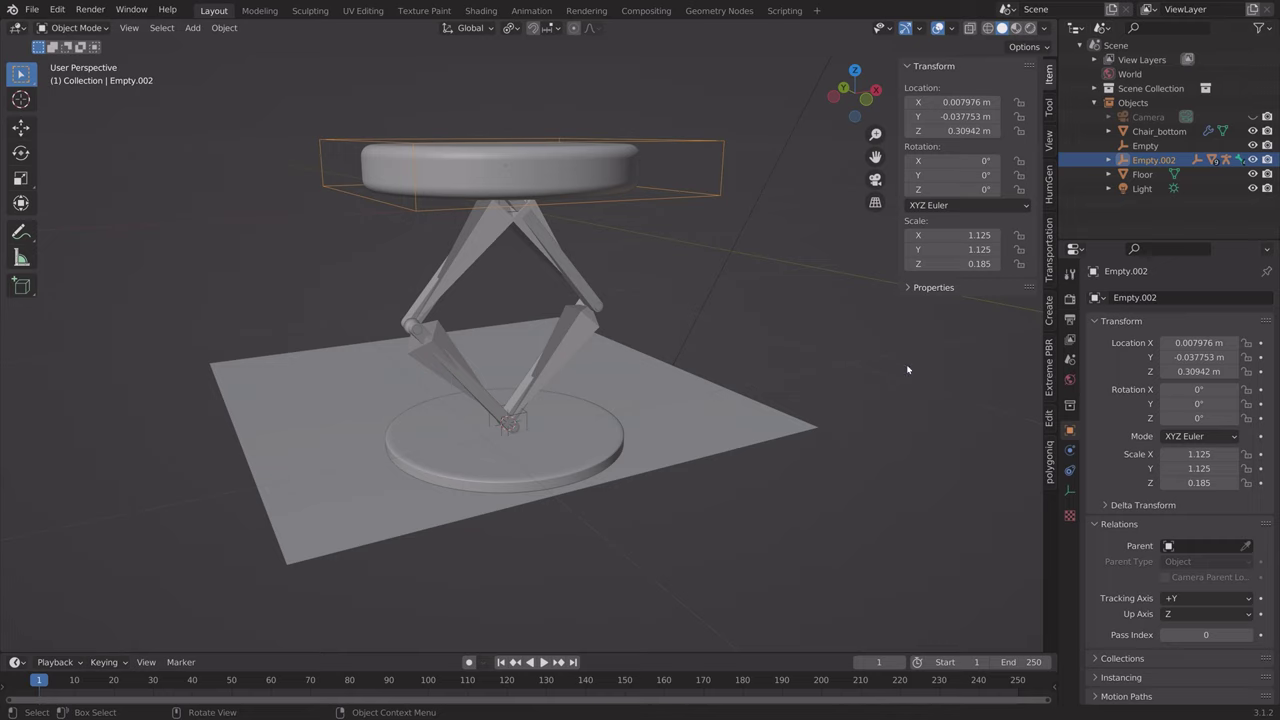
pyautogui.click(1070, 470)
pyautogui.click(1130, 298)
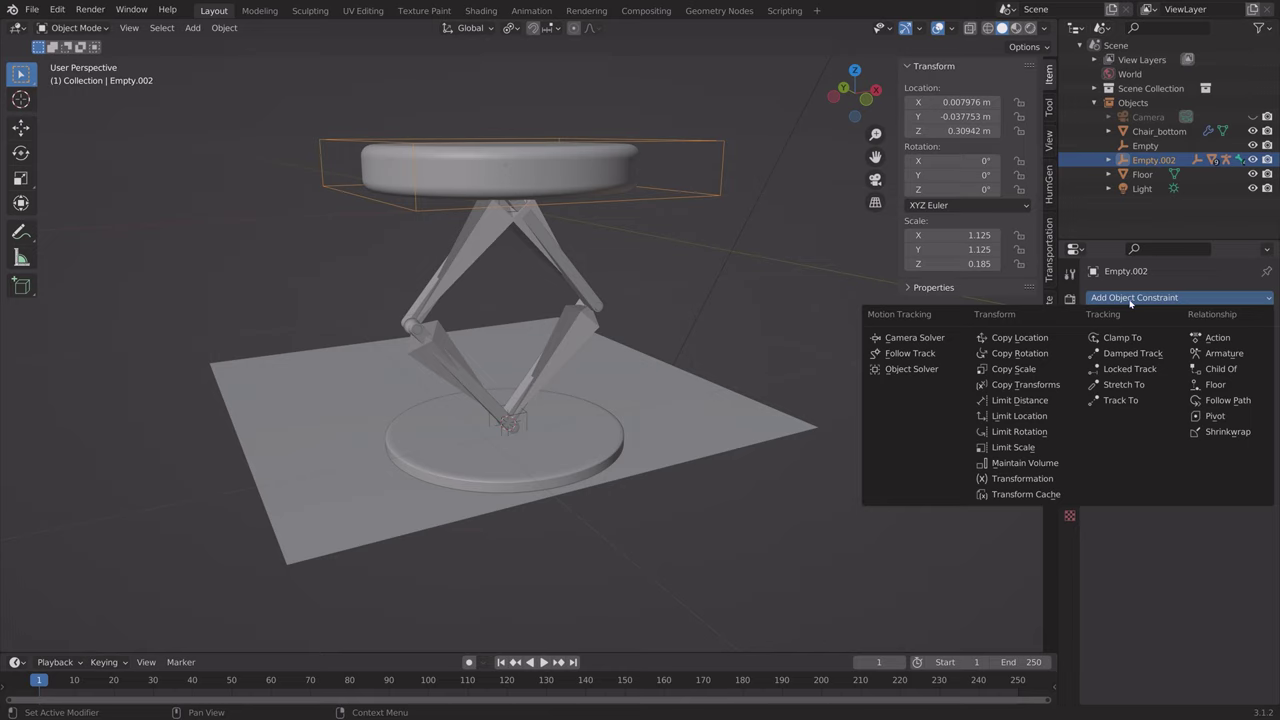
pyautogui.click(1024, 417)
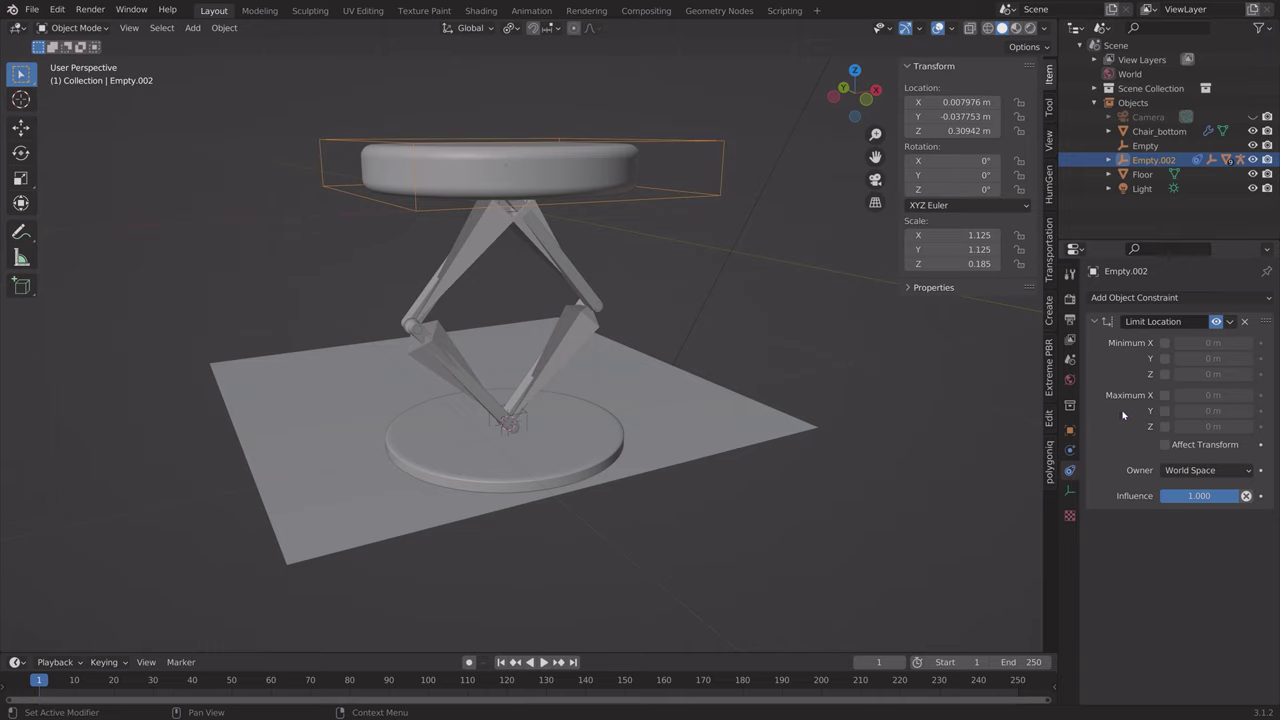
# Enable the minimum and maximum Z limits on the seat empty's constraint and move the empty down to about Z -0.763 m.
pyautogui.click(1165, 427)
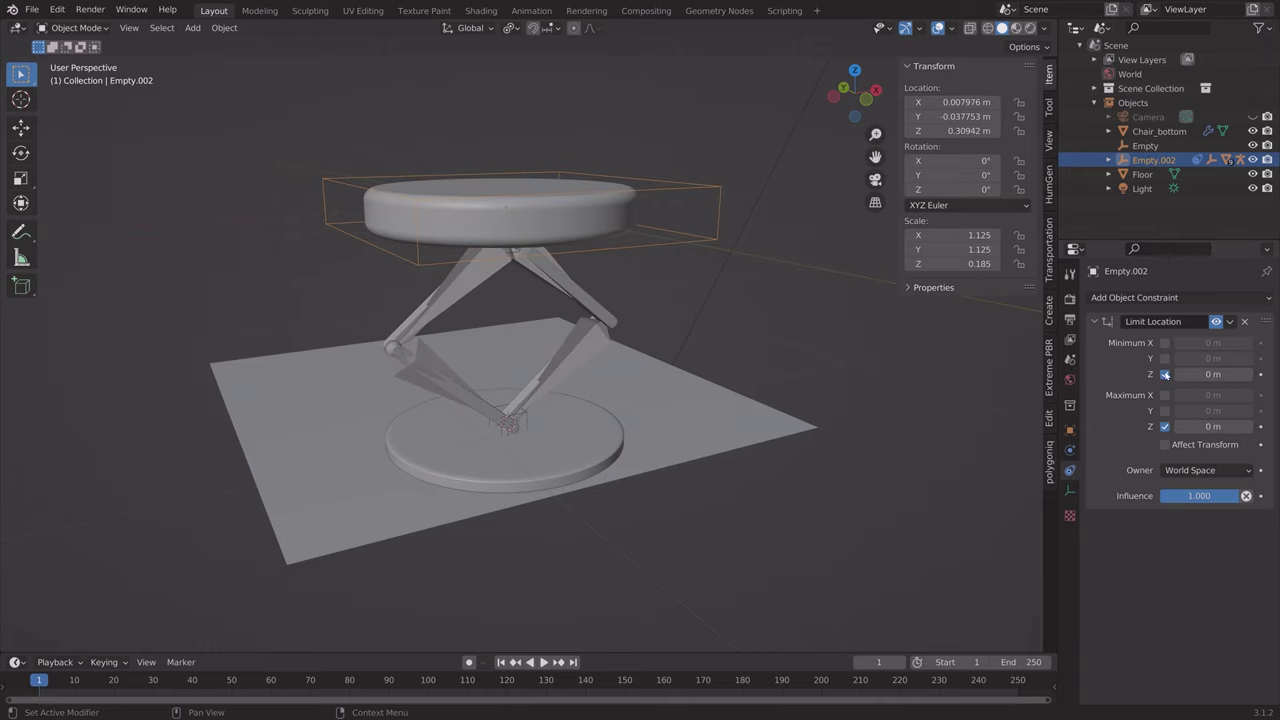
pyautogui.click(1179, 375)
pyautogui.click(1179, 375)
pyautogui.press('g')
pyautogui.press('z')
pyautogui.click(840, 530)
# Set the Limit Location minimum Z to -0.8 m, testing the seat empty's downward travel along Z.
pyautogui.click(1179, 376)
pyautogui.click(1179, 376)
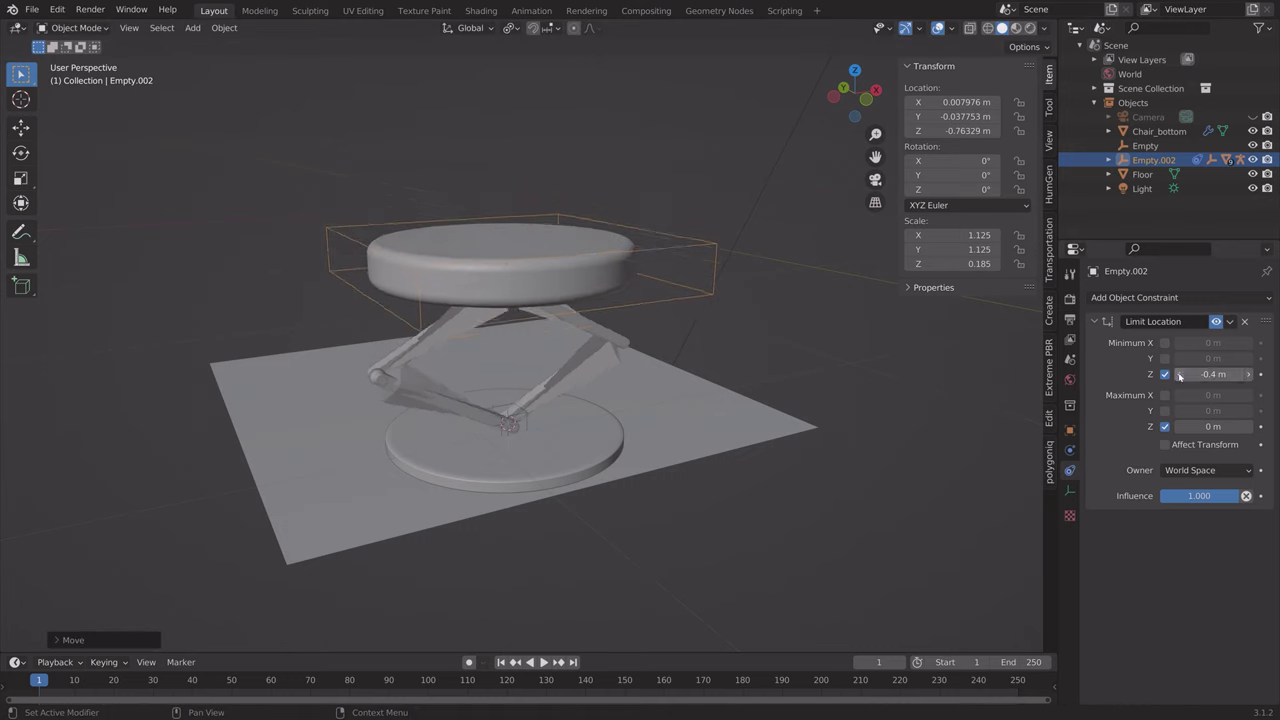
pyautogui.click(1179, 376)
pyautogui.click(1179, 376)
pyautogui.click(1179, 376)
pyautogui.click(1179, 376)
pyautogui.click(1248, 375)
pyautogui.press('g')
pyautogui.press('z')
pyautogui.rightClick(775, 370)
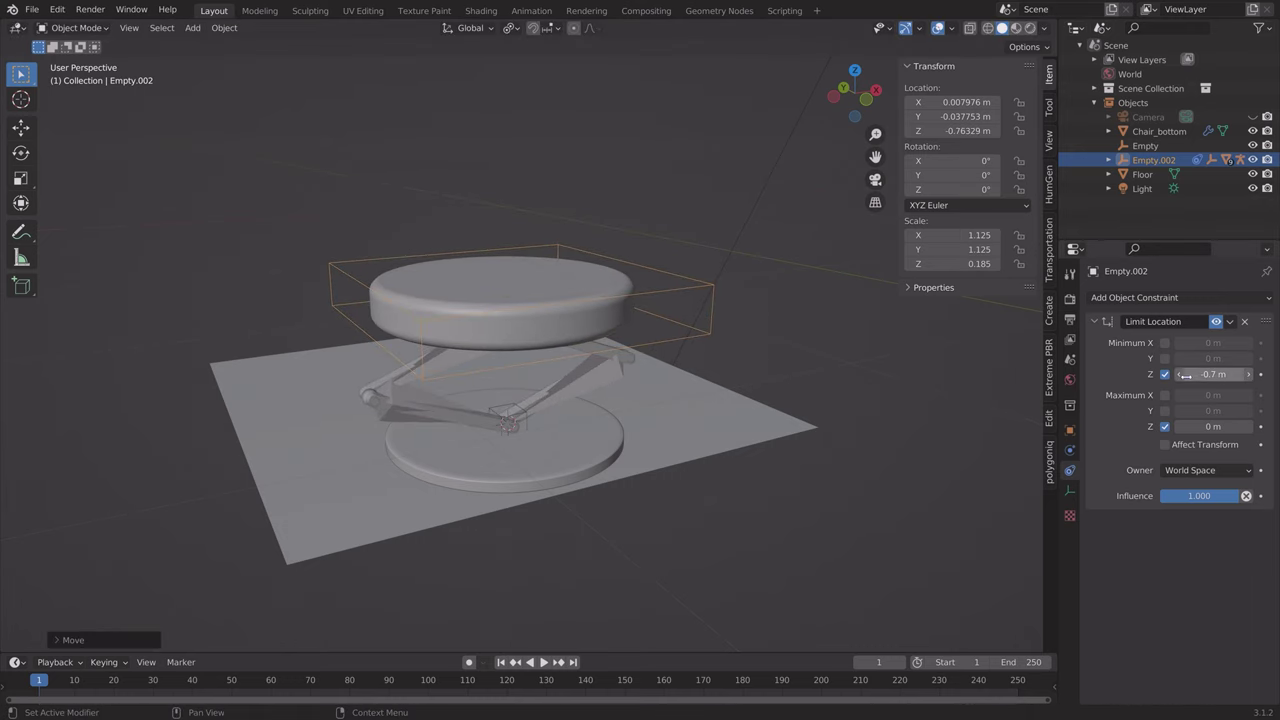
pyautogui.click(1180, 376)
# Raise the seat empty to about Z 0.81 m and set the Limit Location maximum Z to 0.9 m.
pyautogui.press('g')
pyautogui.press('z')
pyautogui.click(760, 190)
pyautogui.doubleClick(1248, 428)
pyautogui.tripleClick(1248, 428)
pyautogui.doubleClick(1248, 428)
pyautogui.press('g')
pyautogui.press('z')
pyautogui.click(625, 146)
pyautogui.doubleClick(1248, 428)
pyautogui.moveTo(725, 250); pyautogui.dragTo(703, 260, button='middle')
# Enable the minimum and maximum X and Y limits at 0 m, testing the seat empty with cancelled free moves.
pyautogui.press('g')
pyautogui.rightClick(712, 328)
pyautogui.click(1165, 359)
pyautogui.click(1165, 343)
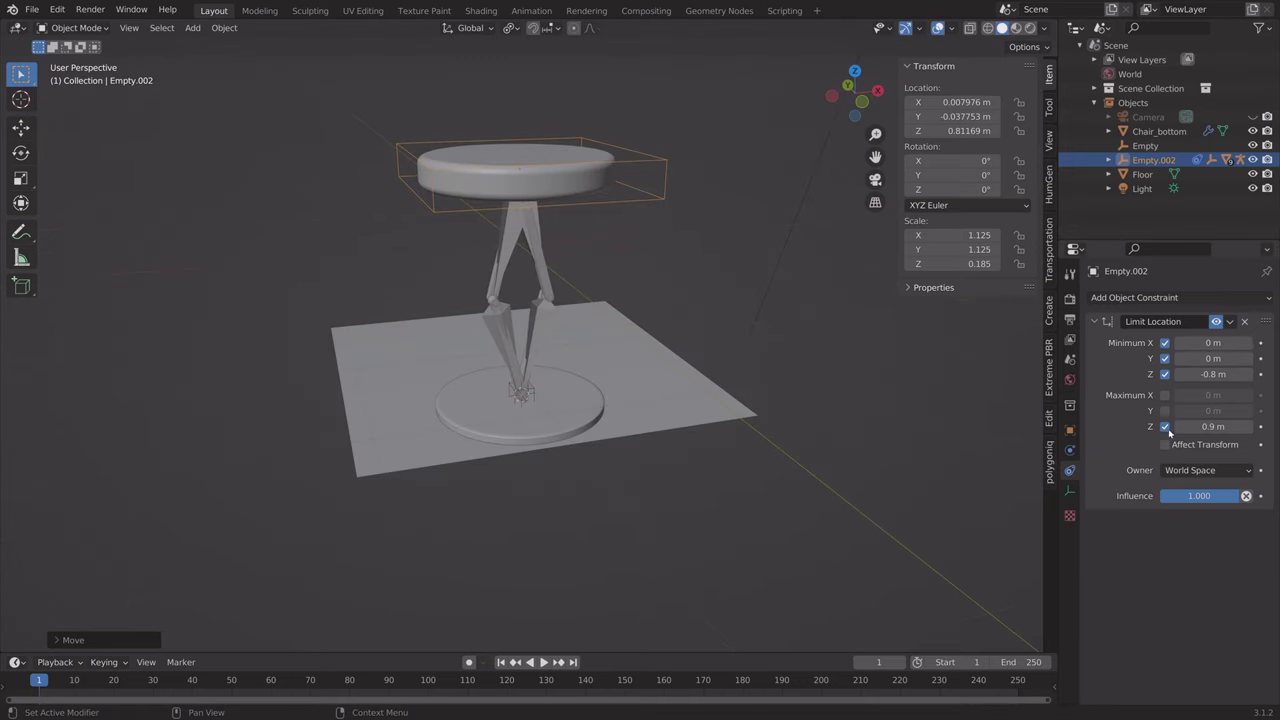
pyautogui.click(1165, 411)
pyautogui.click(1165, 395)
pyautogui.press('g')
pyautogui.rightClick(729, 211)
# Set the Limit Location maximum Z to 0.8 m and test the seat empty's travel along Z, cancelling the move.
pyautogui.click(1179, 427)
pyautogui.press('g')
pyautogui.press('z')
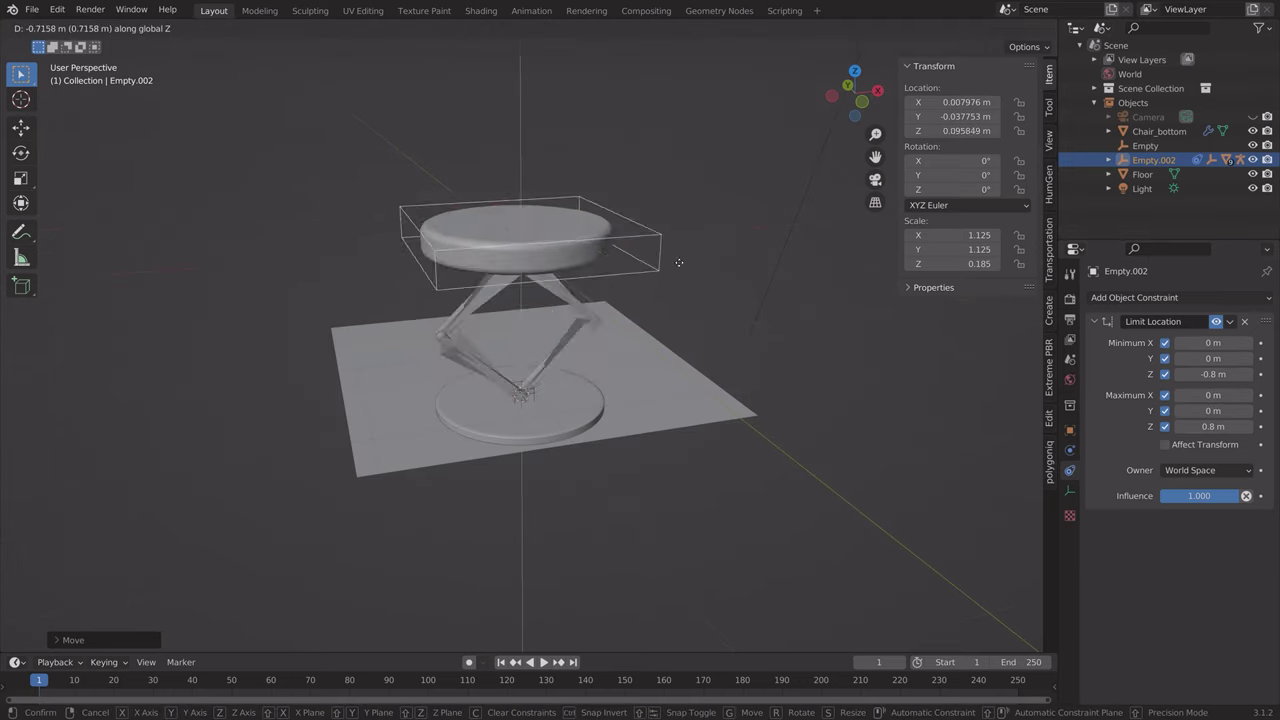
pyautogui.rightClick(664, 237)
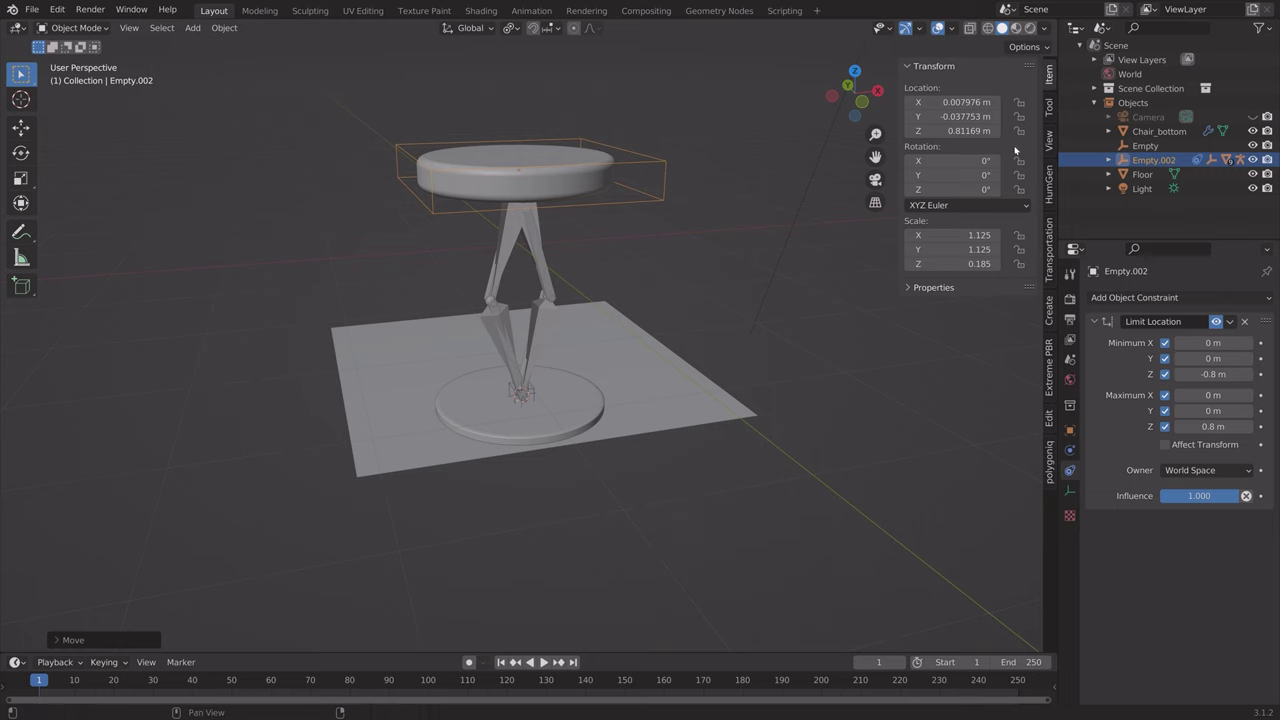
# Keyframe the seat empty's location at frame 1 and, lowered to about Z -0.84 m, at frame 79, and preview the animation.
pyautogui.press('i')
pyautogui.click(345, 680)
pyautogui.press('g')
pyautogui.press('z')
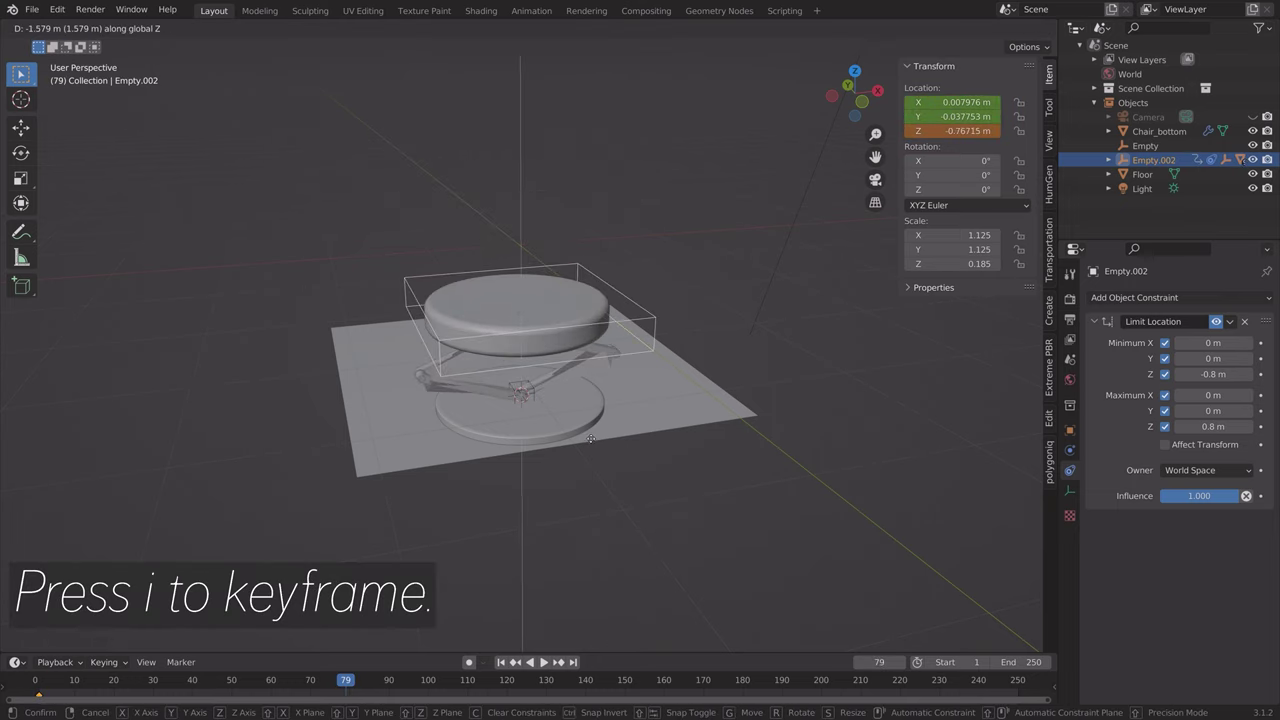
pyautogui.click(592, 445)
pyautogui.press('i')
pyautogui.moveTo(308, 682); pyautogui.dragTo(43, 662)
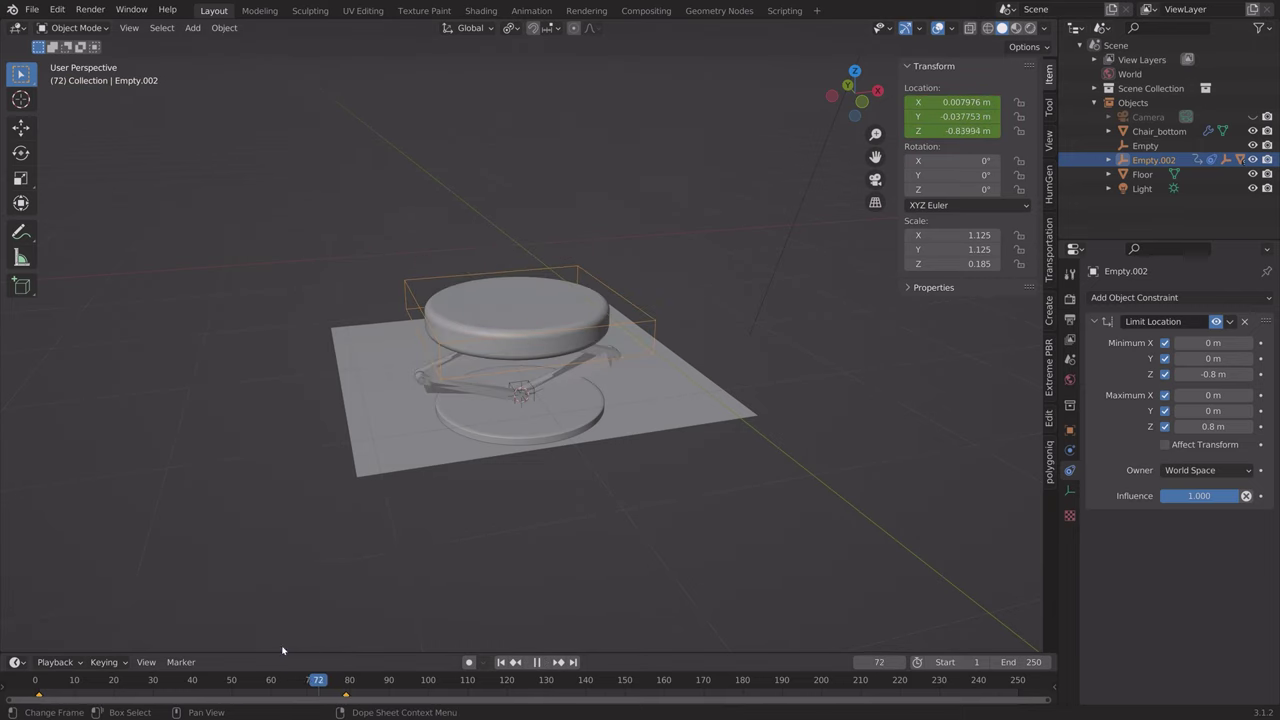